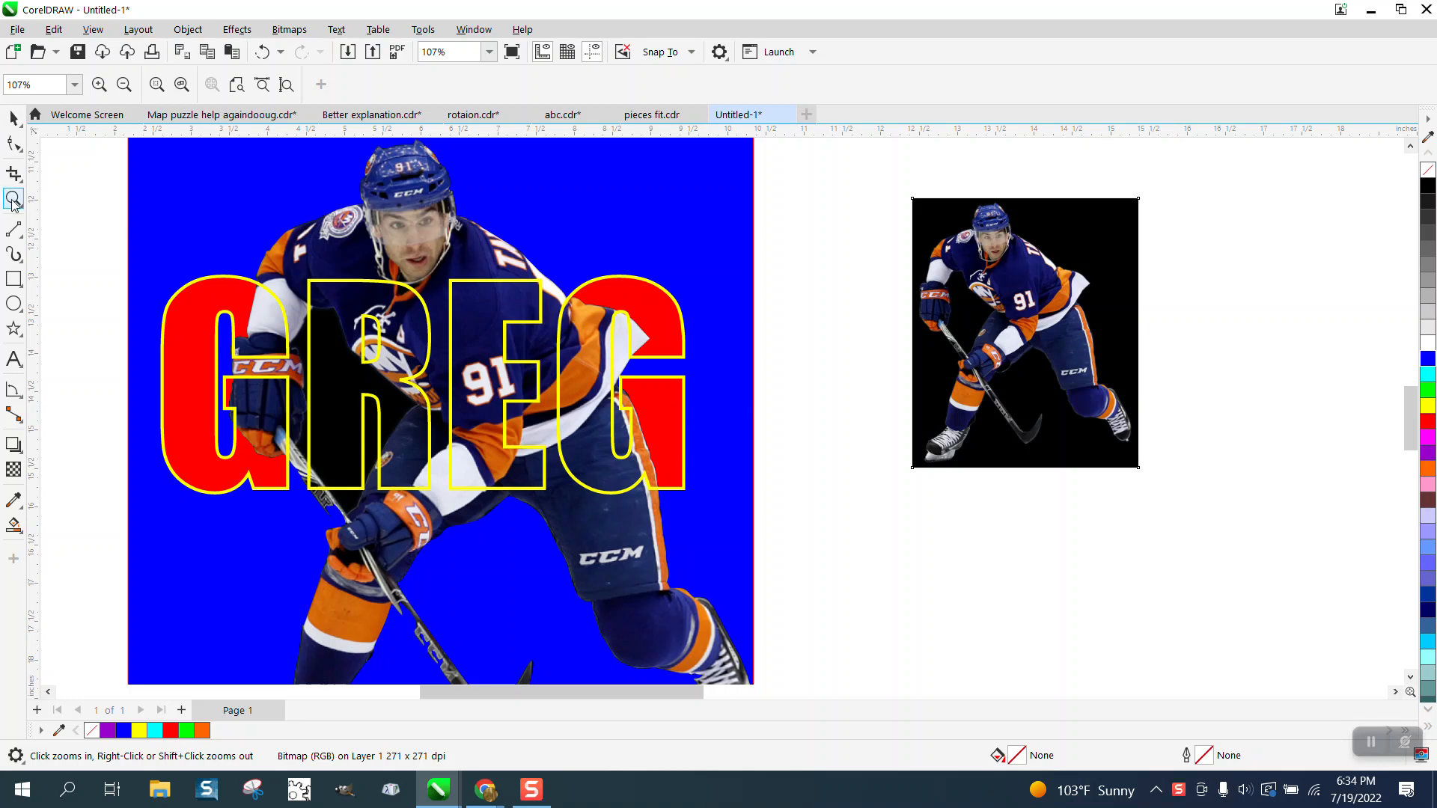
- Examine the hockey stick, legs and skates in the black-background player photo and in the blue poster
{"action": "left_click_drag", "start_coordinate": [907, 205], "coordinate": [1150, 445]}
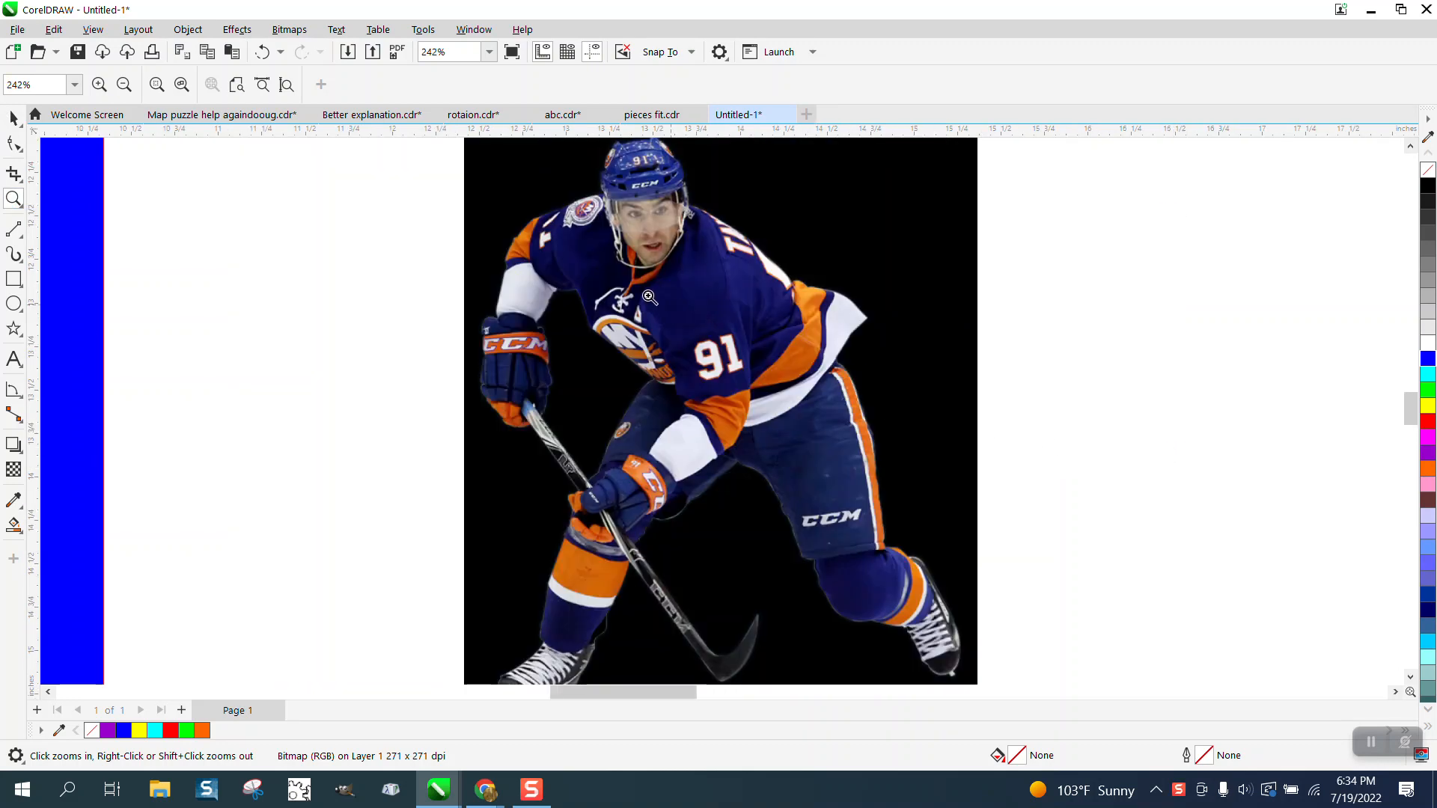
{"action": "right_click", "coordinate": [644, 293]}
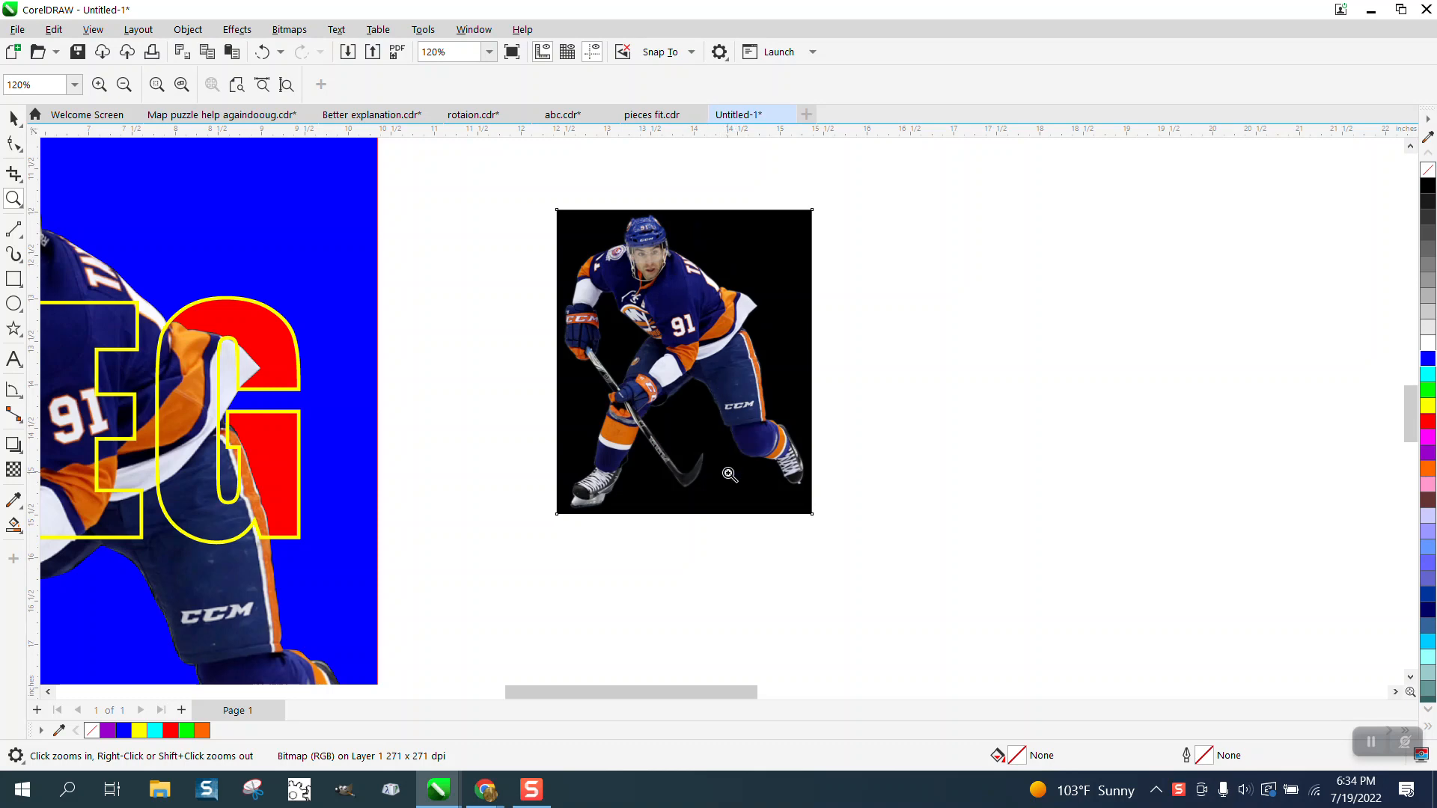
{"action": "left_click_drag", "start_coordinate": [618, 406], "coordinate": [722, 506]}
{"action": "scroll", "coordinate": [722, 506], "scroll_direction": "down", "scroll_amount": 4}
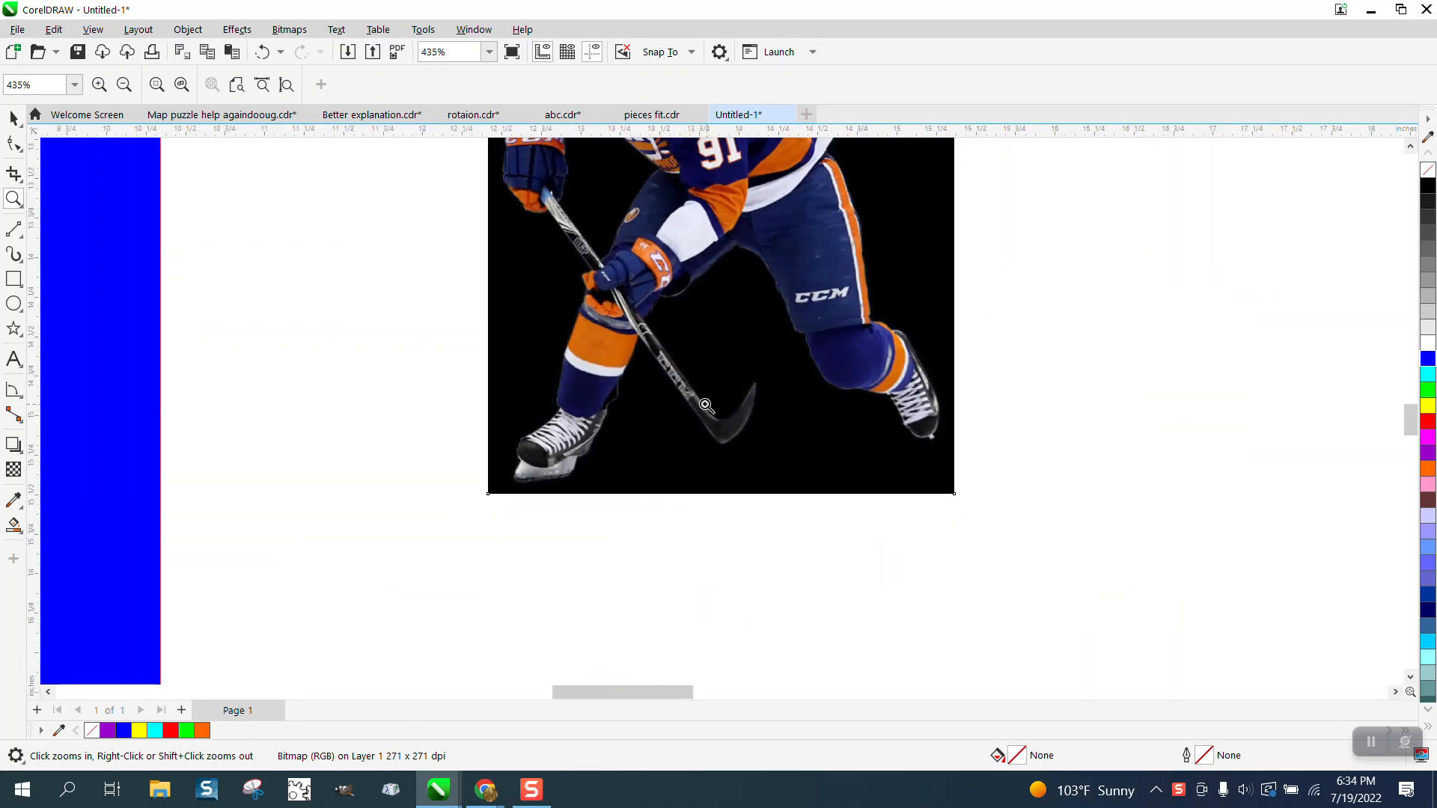
{"action": "scroll", "coordinate": [410, 389], "scroll_direction": "down", "scroll_amount": 3}
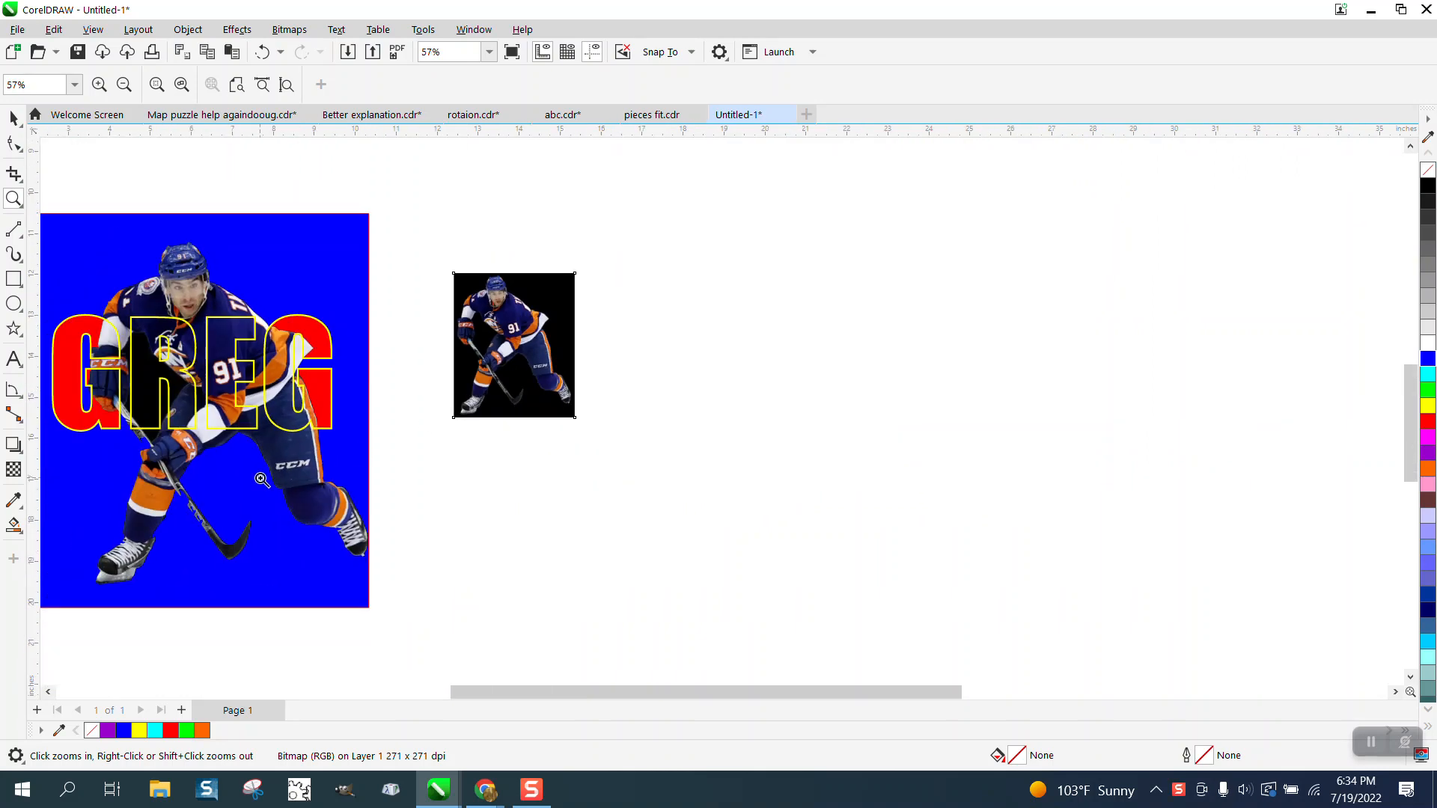
{"action": "left_click_drag", "start_coordinate": [204, 510], "coordinate": [279, 552]}
{"action": "scroll", "coordinate": [382, 386], "scroll_direction": "down", "scroll_amount": 6}
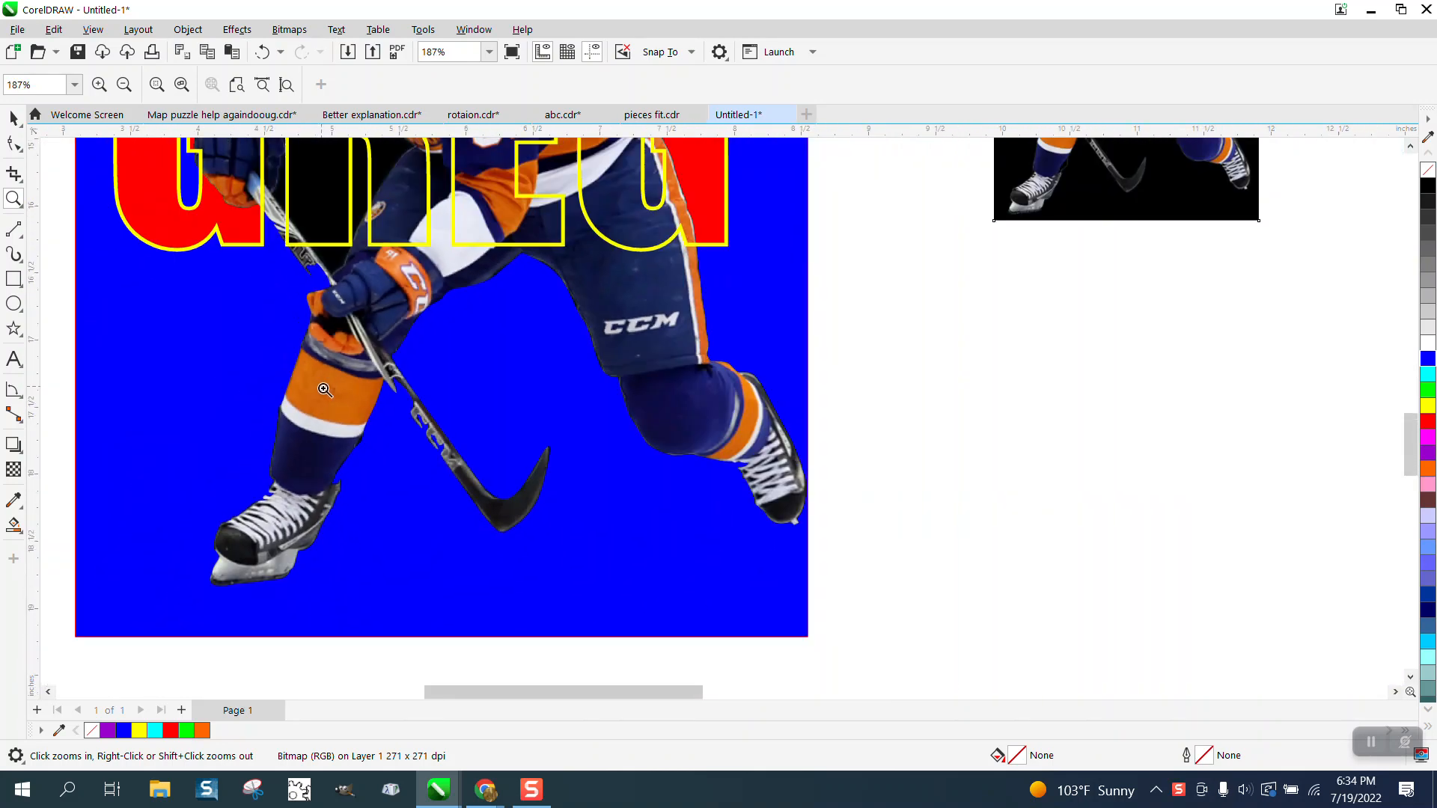
{"action": "scroll", "coordinate": [491, 375], "scroll_direction": "down", "scroll_amount": 2}
{"action": "scroll", "coordinate": [480, 314], "scroll_direction": "up", "scroll_amount": 3}
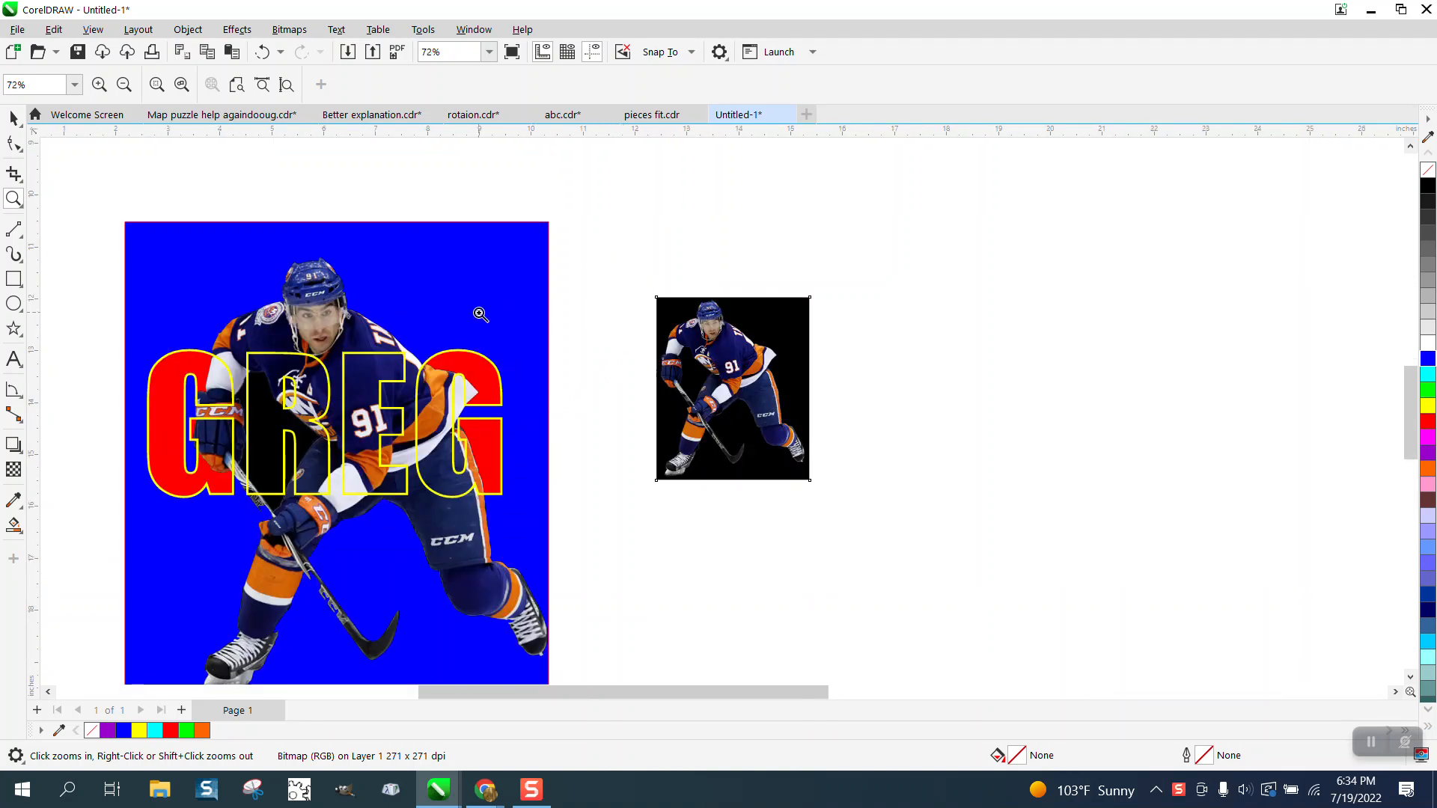
- Move the black-background player photo up closer to the blue poster and scale it down to about 20%
{"action": "key", "text": "space"}
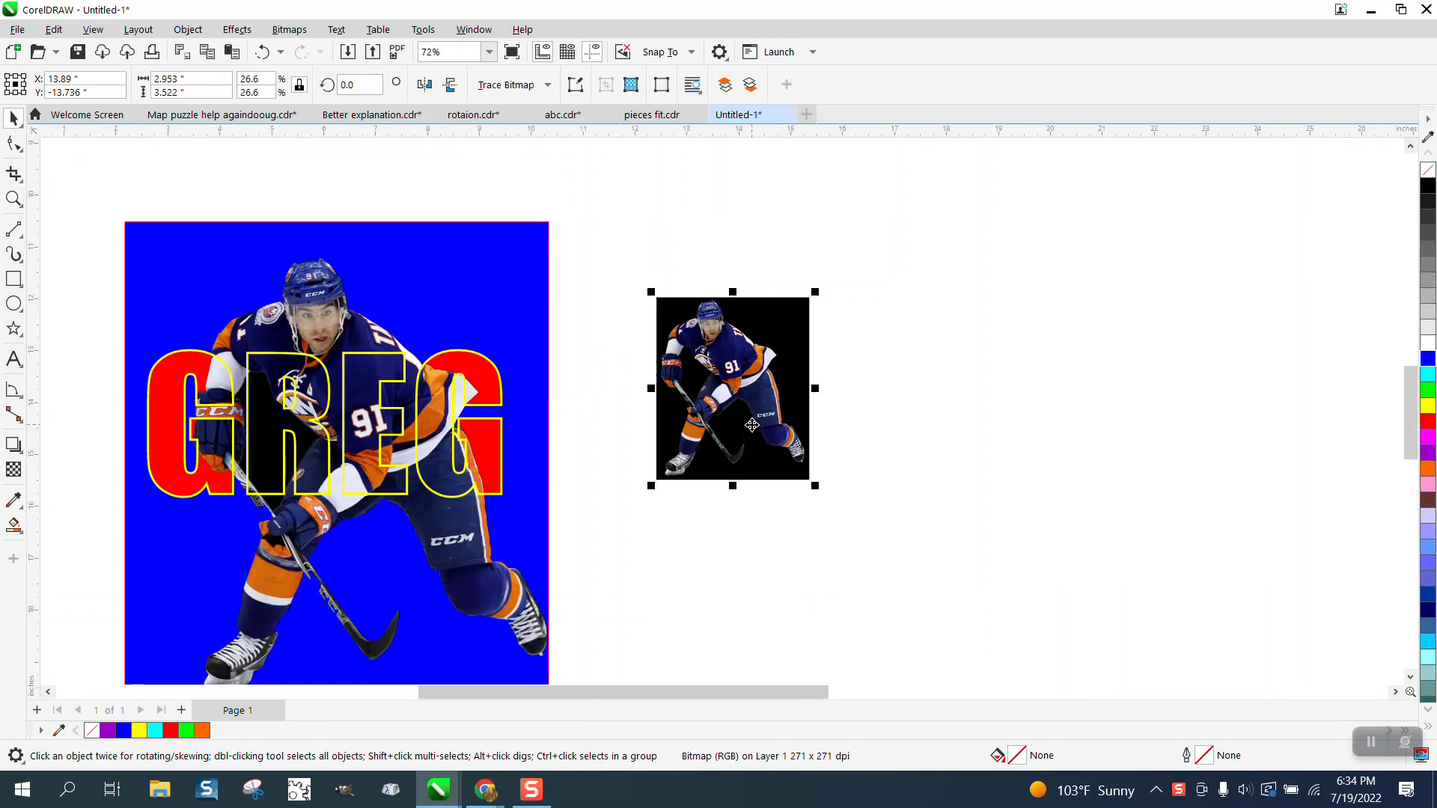
{"action": "left_click_drag", "start_coordinate": [753, 429], "coordinate": [698, 374]}
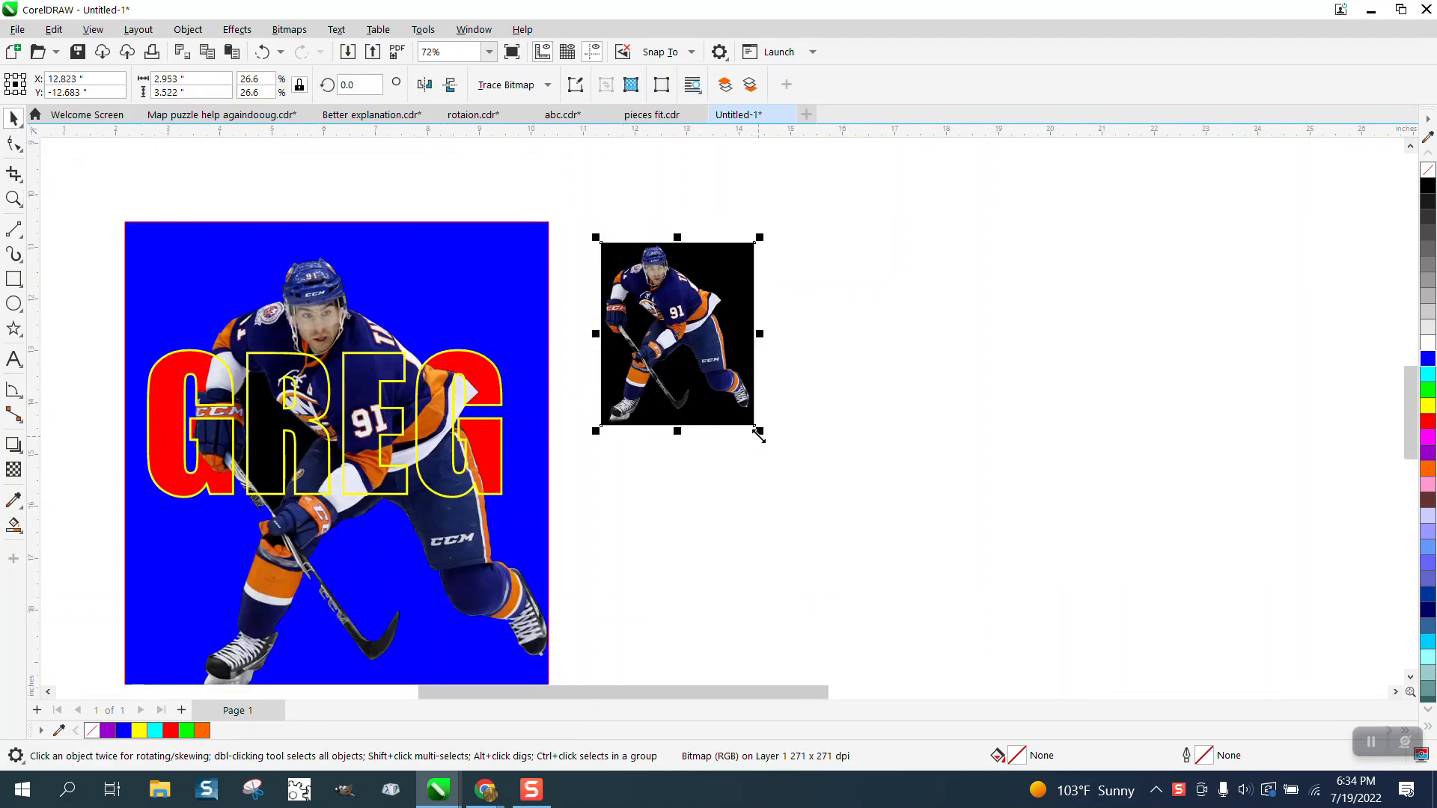
{"action": "left_click_drag", "start_coordinate": [754, 425], "coordinate": [716, 381]}
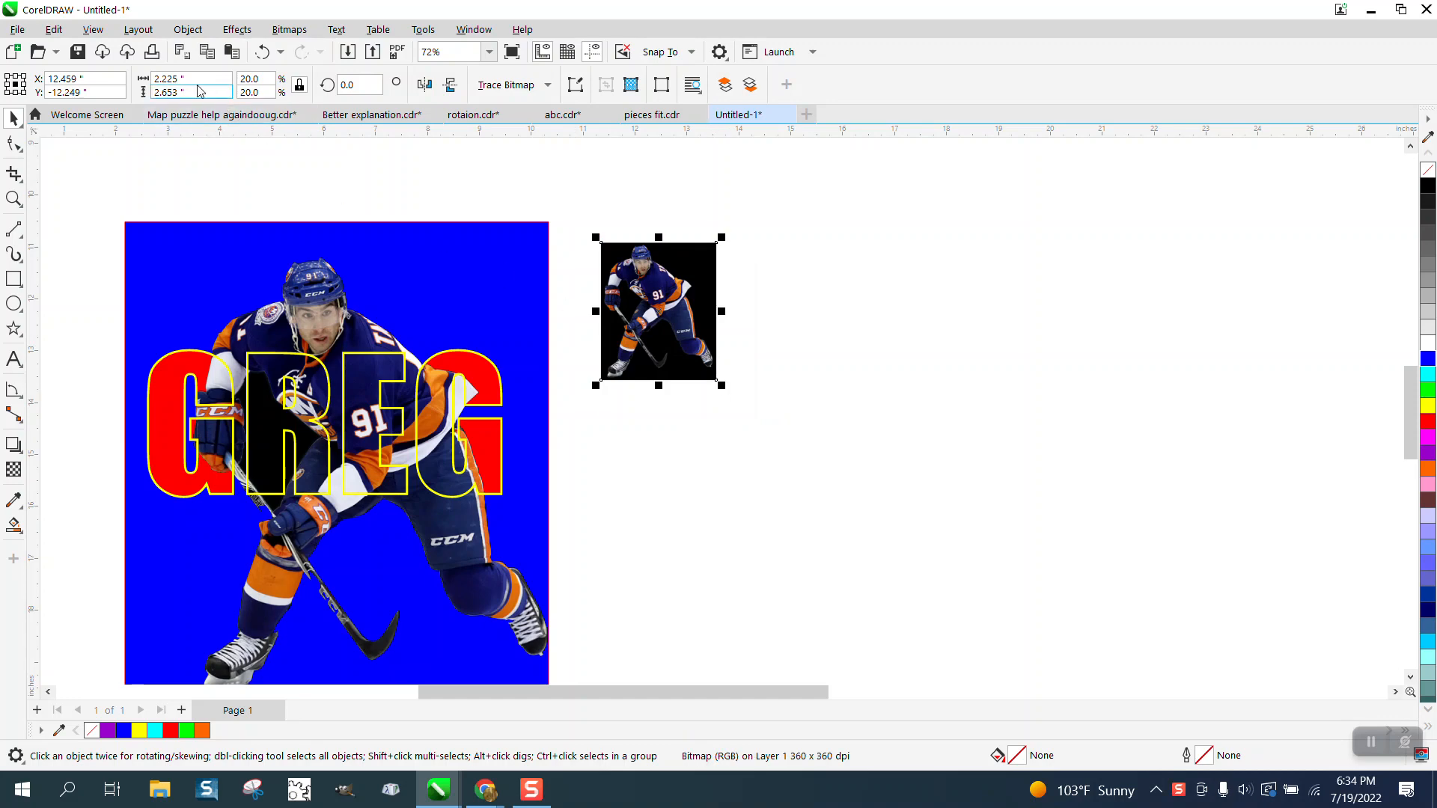
- Set the document's nudge distance to 3 inches
{"action": "left_click", "coordinate": [226, 166]}
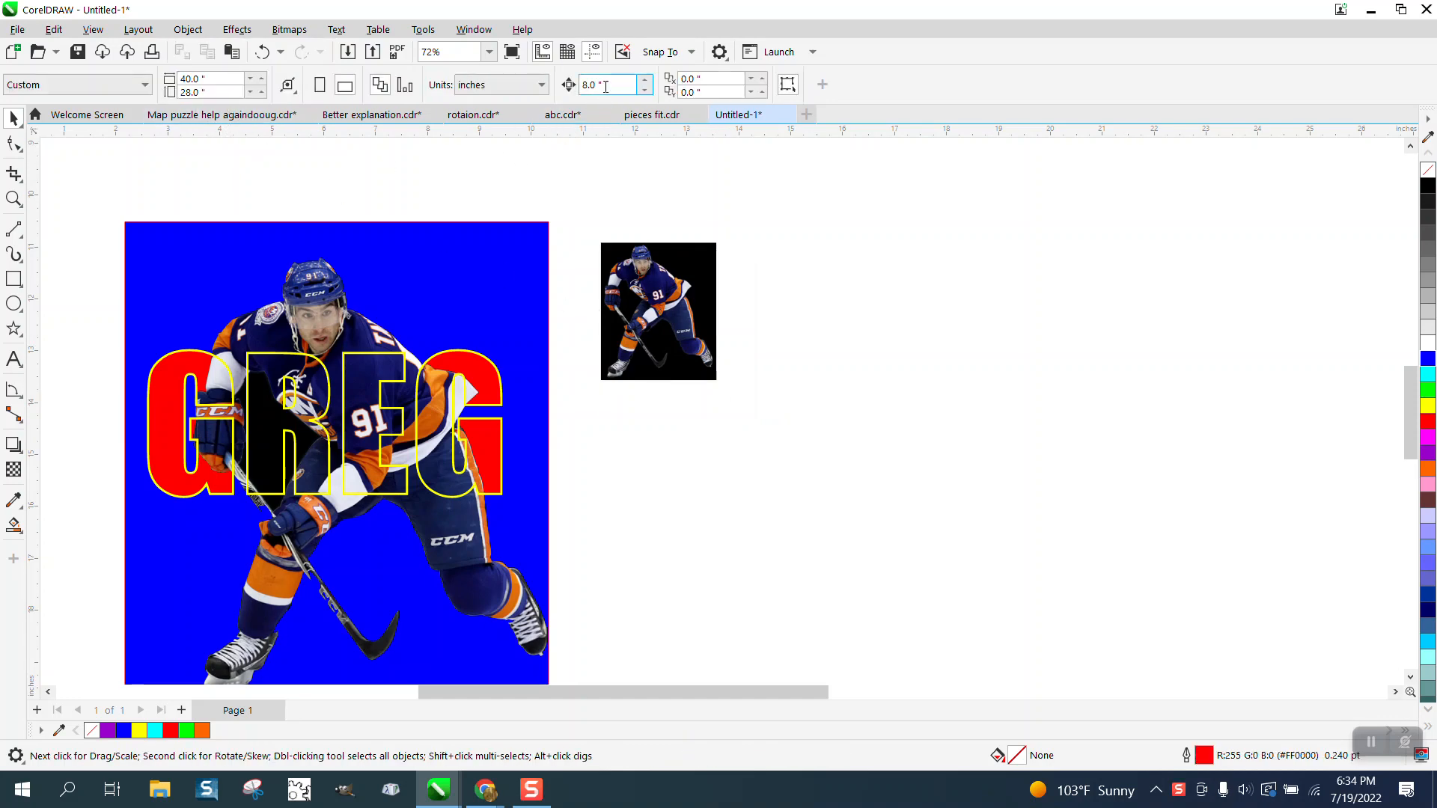
{"action": "double_click", "coordinate": [606, 86]}
{"action": "type", "text": "3"}
- Outline-trace the black-background player photo as Clipart and nudge the traced group one 3-inch step to the right of the original
{"action": "left_click", "coordinate": [640, 292]}
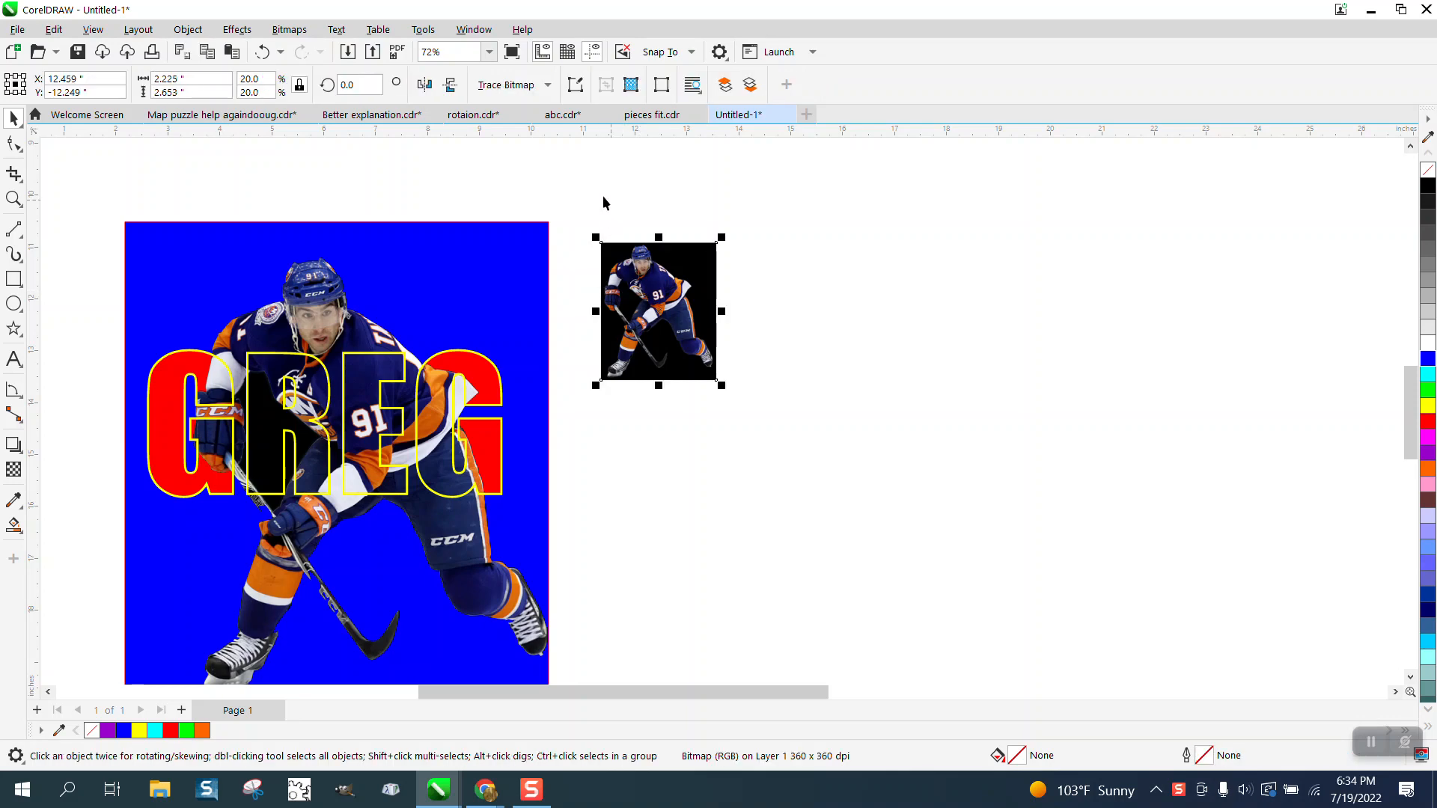
{"action": "left_click", "coordinate": [515, 84]}
{"action": "mouse_move", "coordinate": [553, 147]}
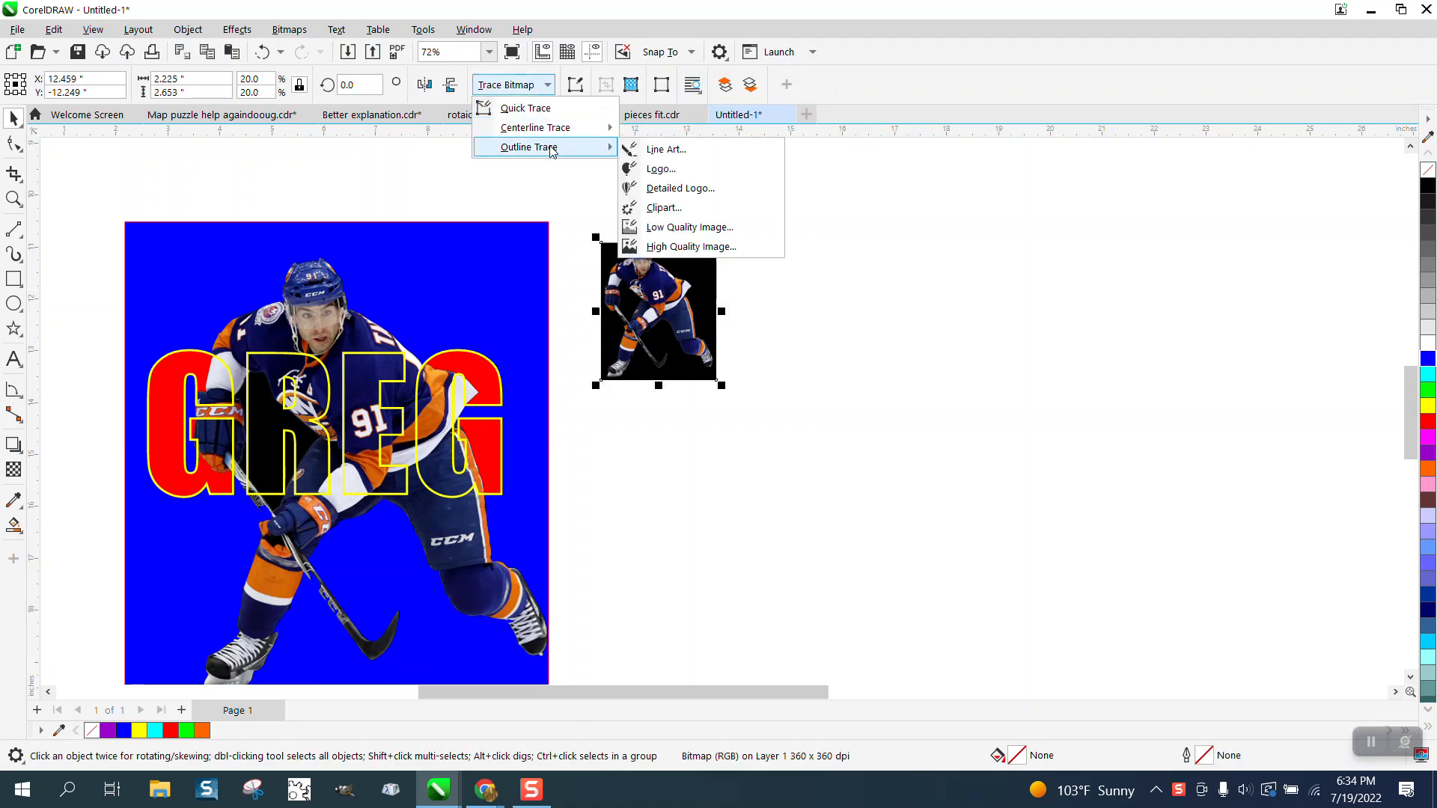
{"action": "left_click", "coordinate": [668, 207]}
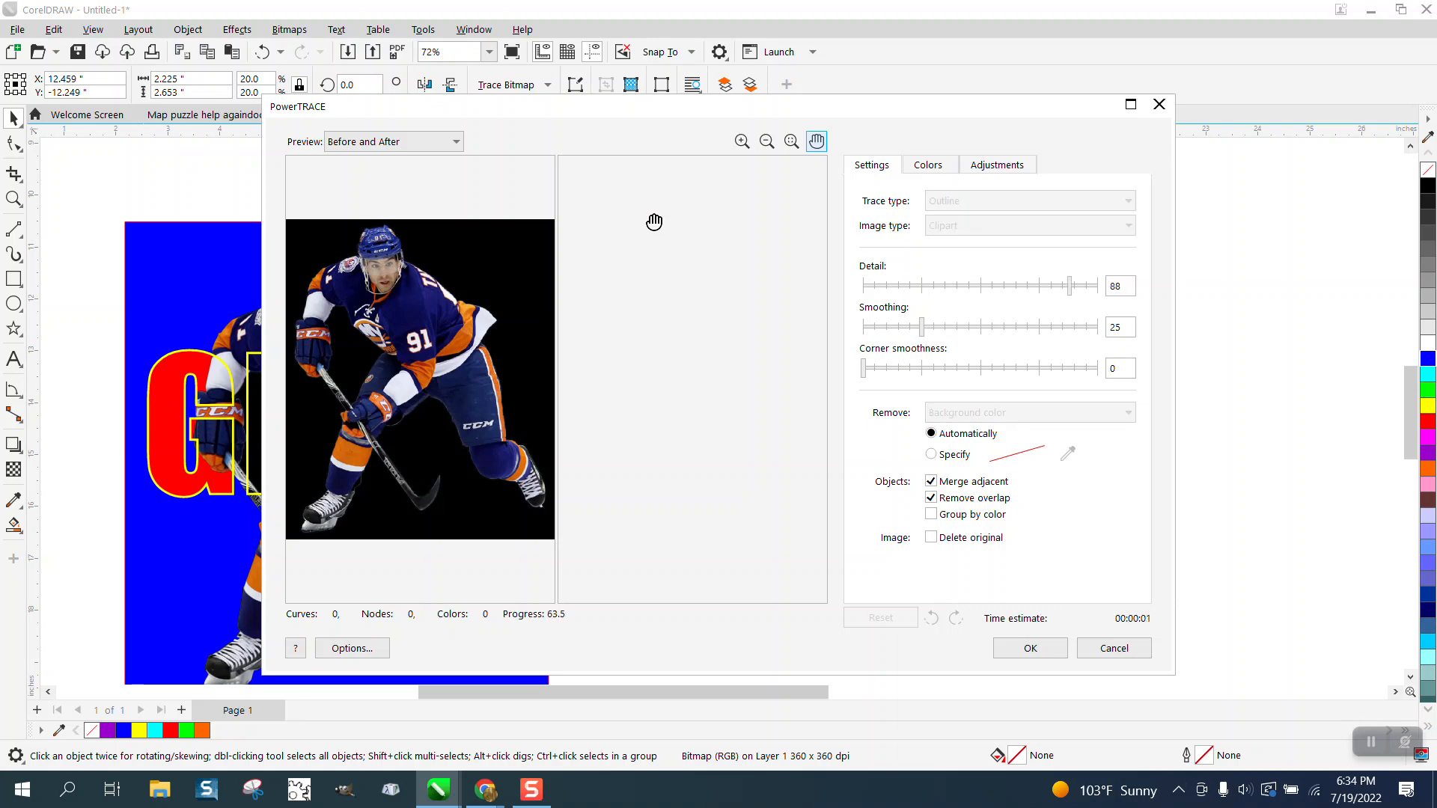
{"action": "left_click", "coordinate": [1030, 648]}
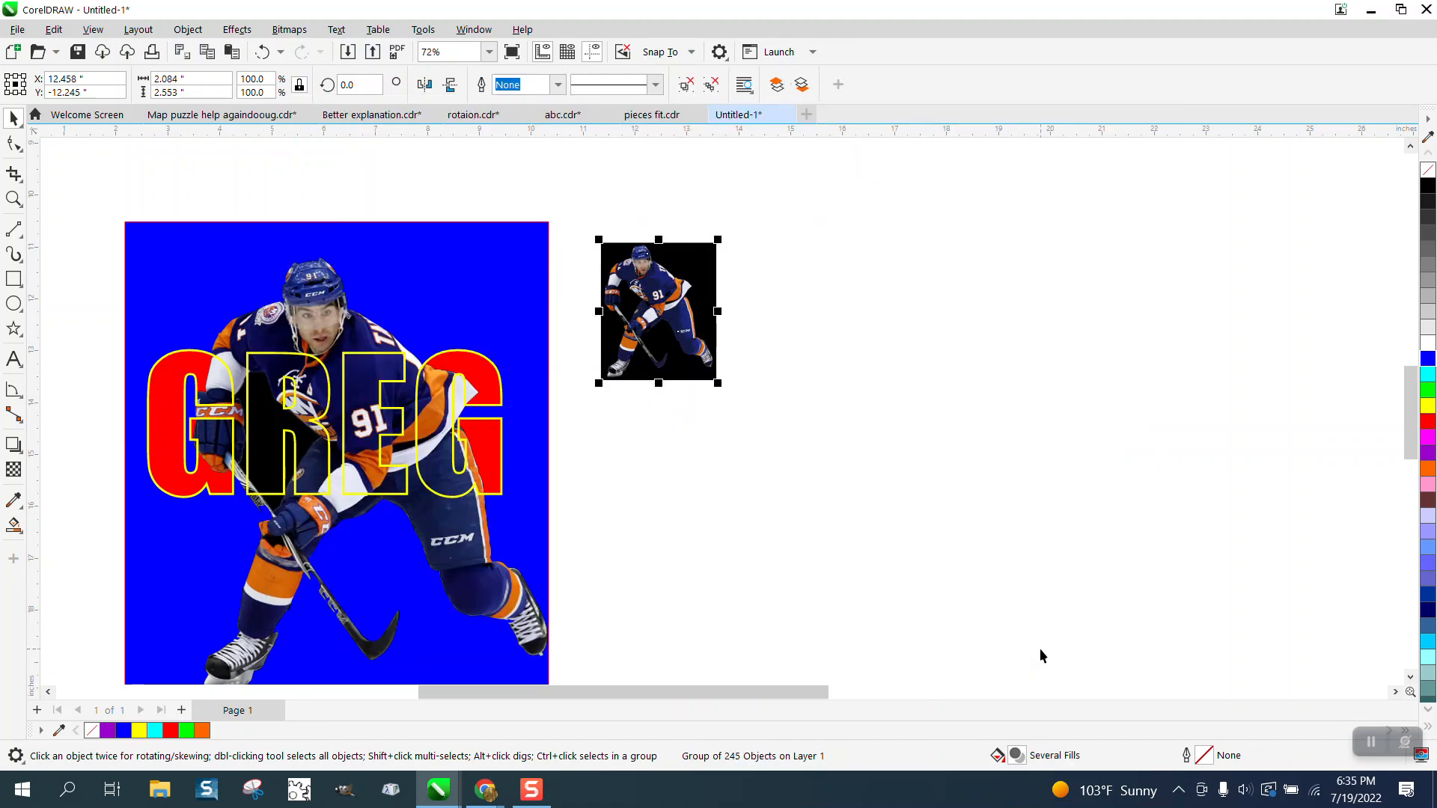
{"action": "key", "text": "Right"}
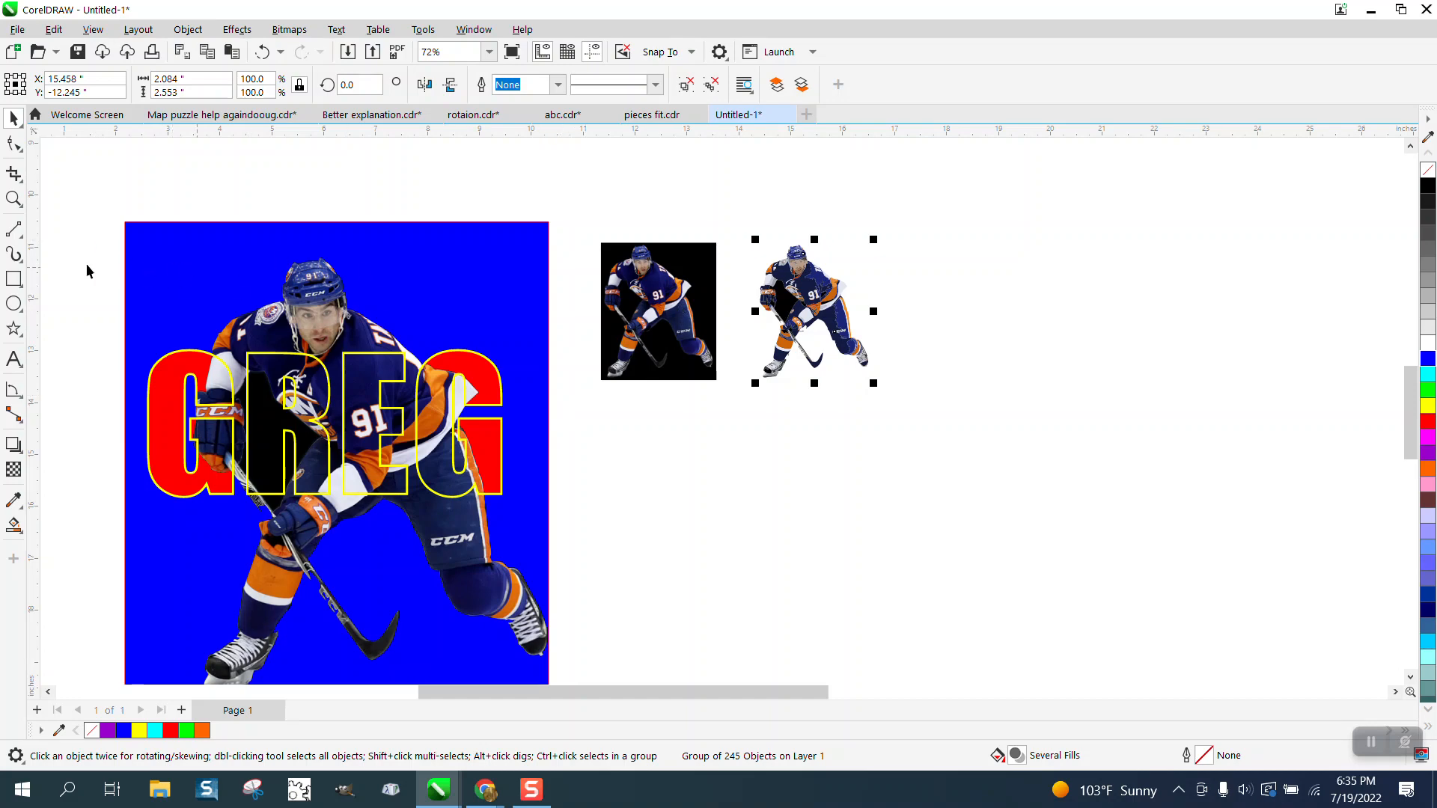
- Place a yellow-filled rectangle about 9.9 by 3.8 inches behind the photo and the tracing, at the back of the page
{"action": "left_click", "coordinate": [13, 278]}
{"action": "left_click_drag", "start_coordinate": [596, 218], "coordinate": [1111, 416]}
{"action": "left_click", "coordinate": [1428, 404]}
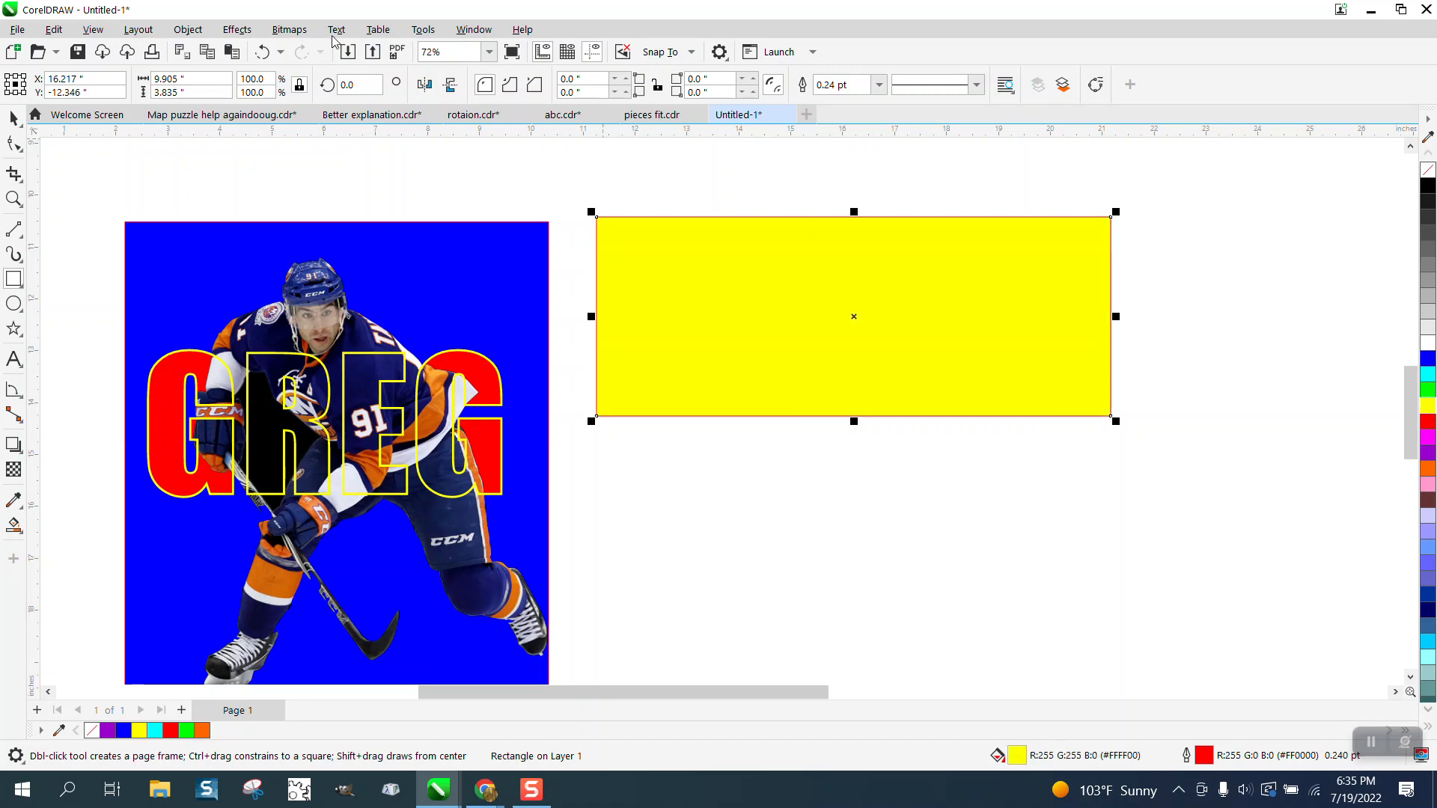
{"action": "left_click", "coordinate": [199, 31]}
{"action": "mouse_move", "coordinate": [380, 307]}
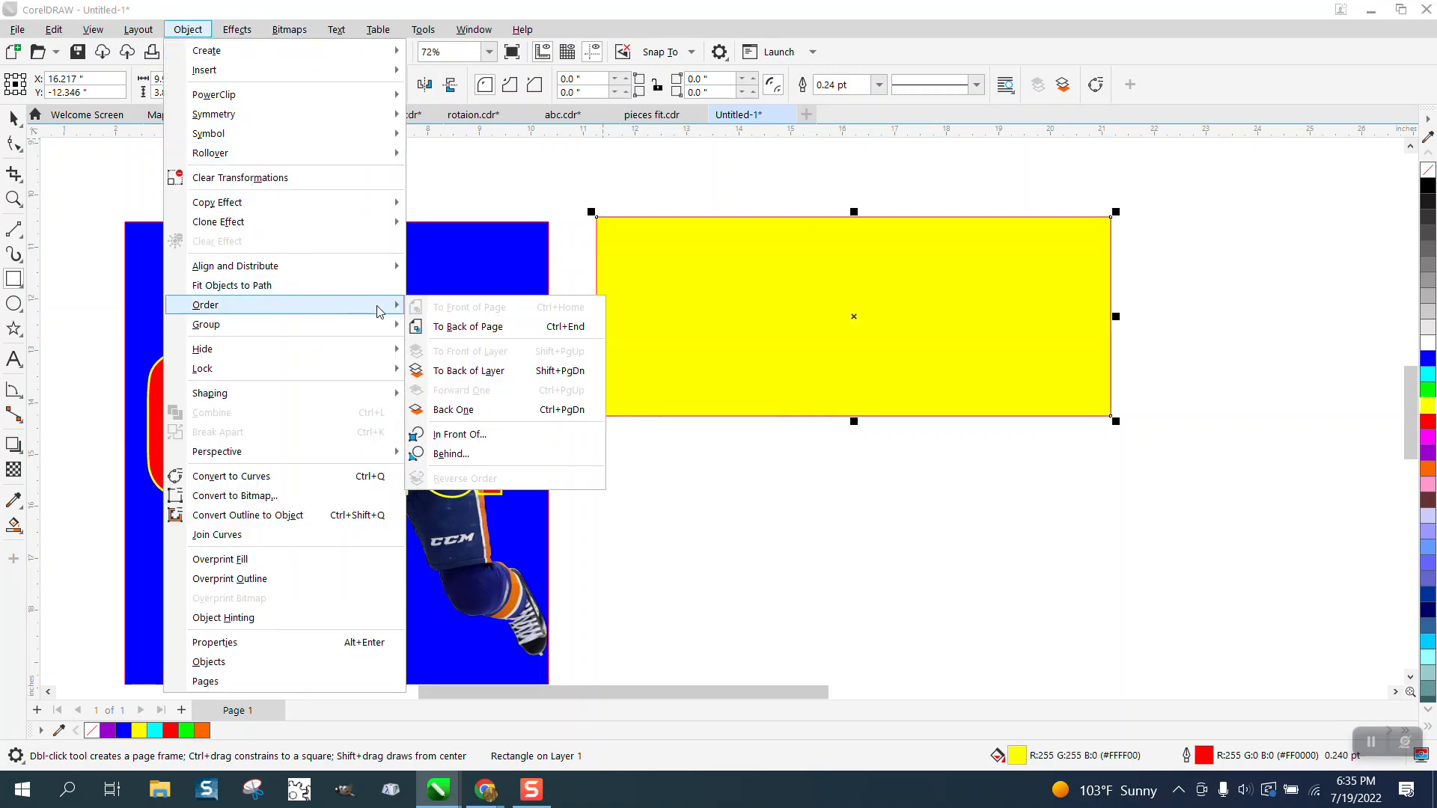
{"action": "left_click", "coordinate": [440, 326]}
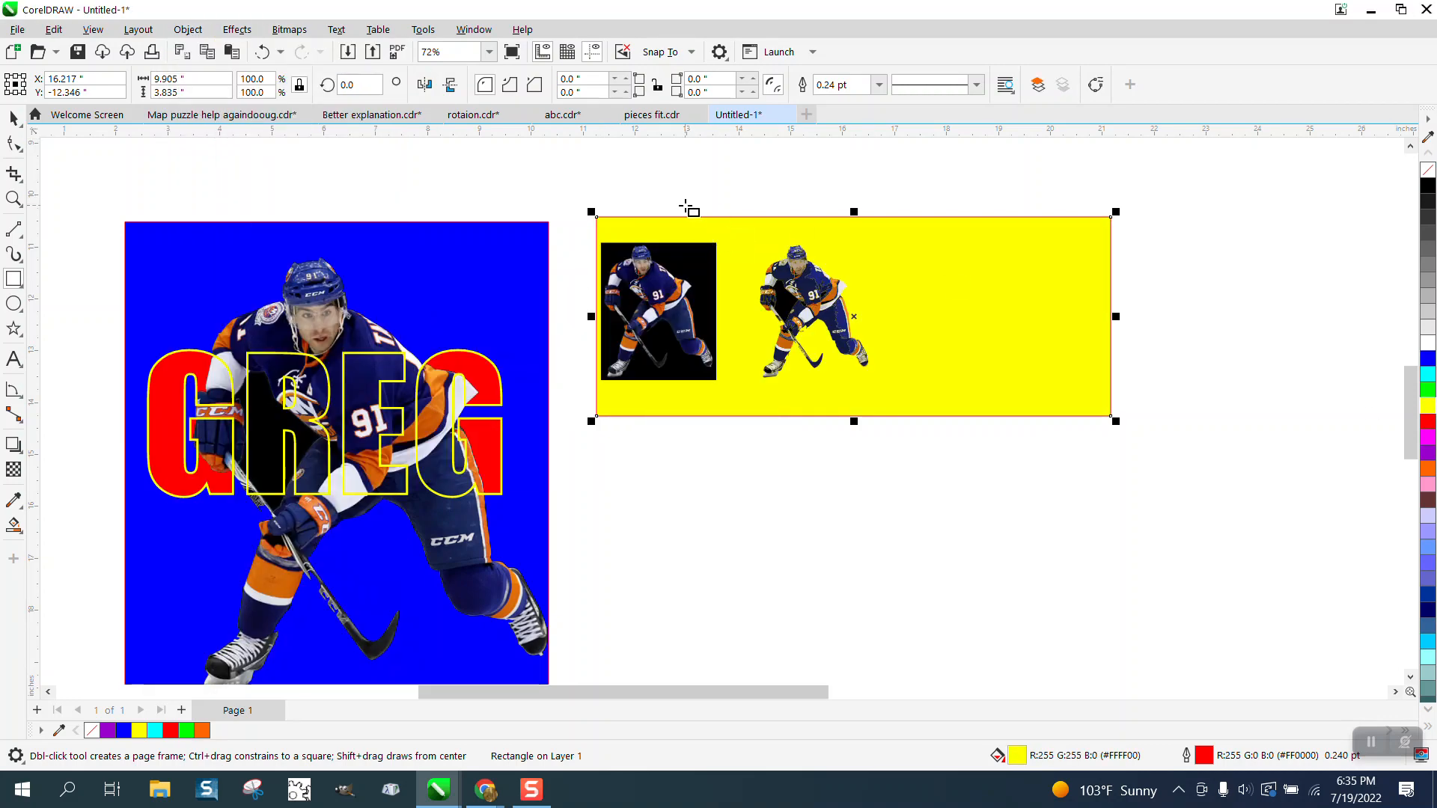
- Examine the traced player's legs and stick against the yellow background, comparing the tracing with the original photo
{"action": "key", "text": "z"}
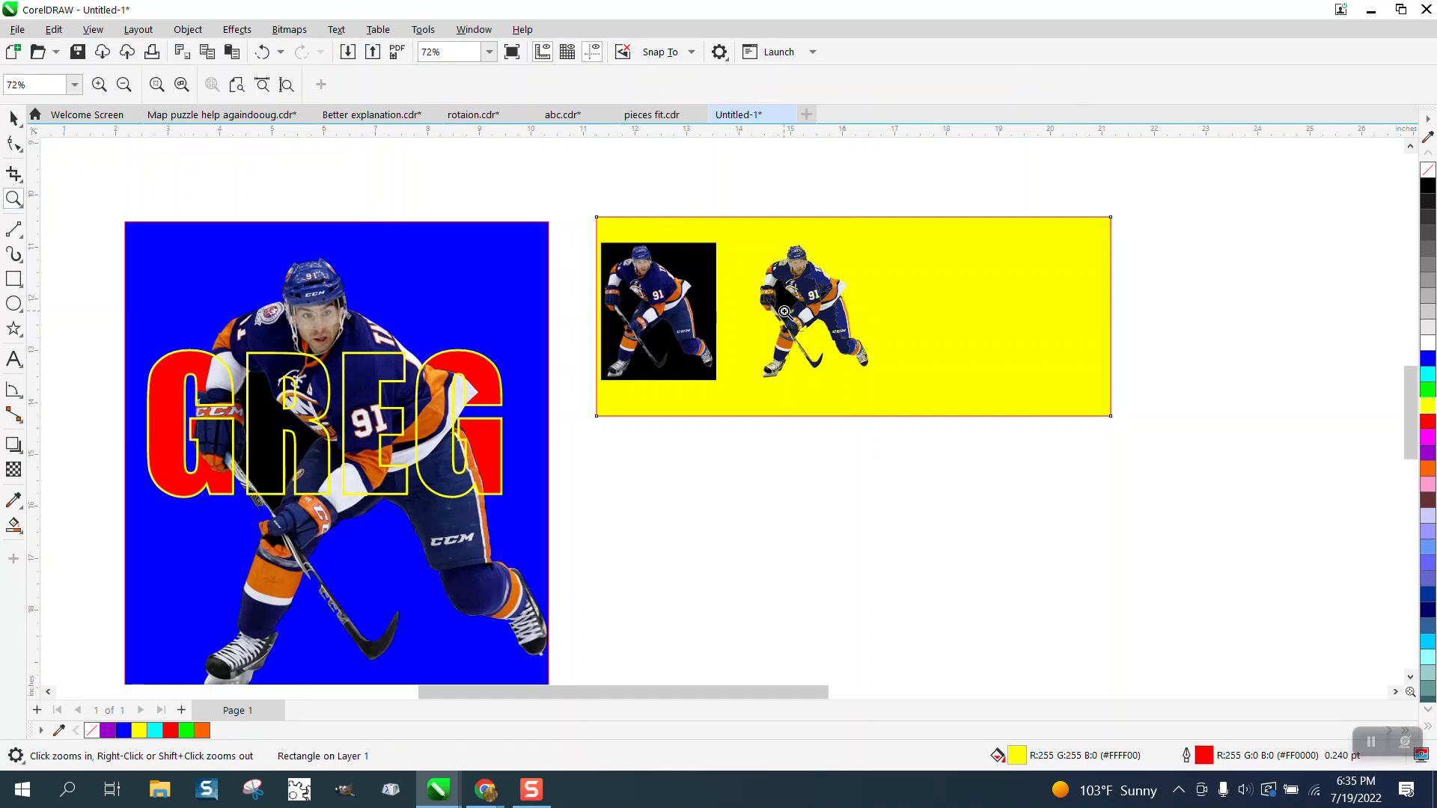
{"action": "left_click_drag", "start_coordinate": [782, 310], "coordinate": [833, 354]}
{"action": "scroll", "coordinate": [671, 398], "scroll_direction": "down", "scroll_amount": 6}
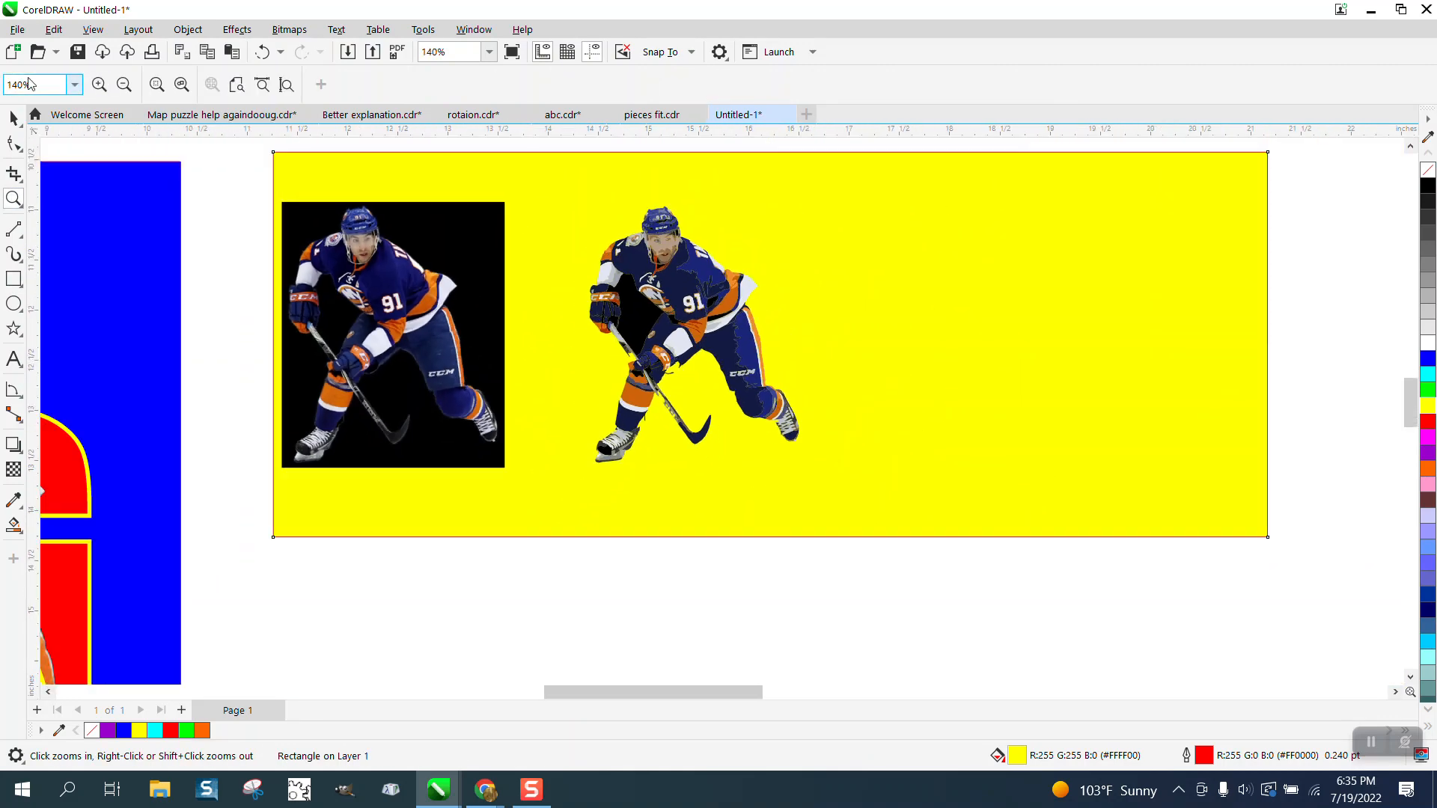
{"action": "key", "text": "space"}
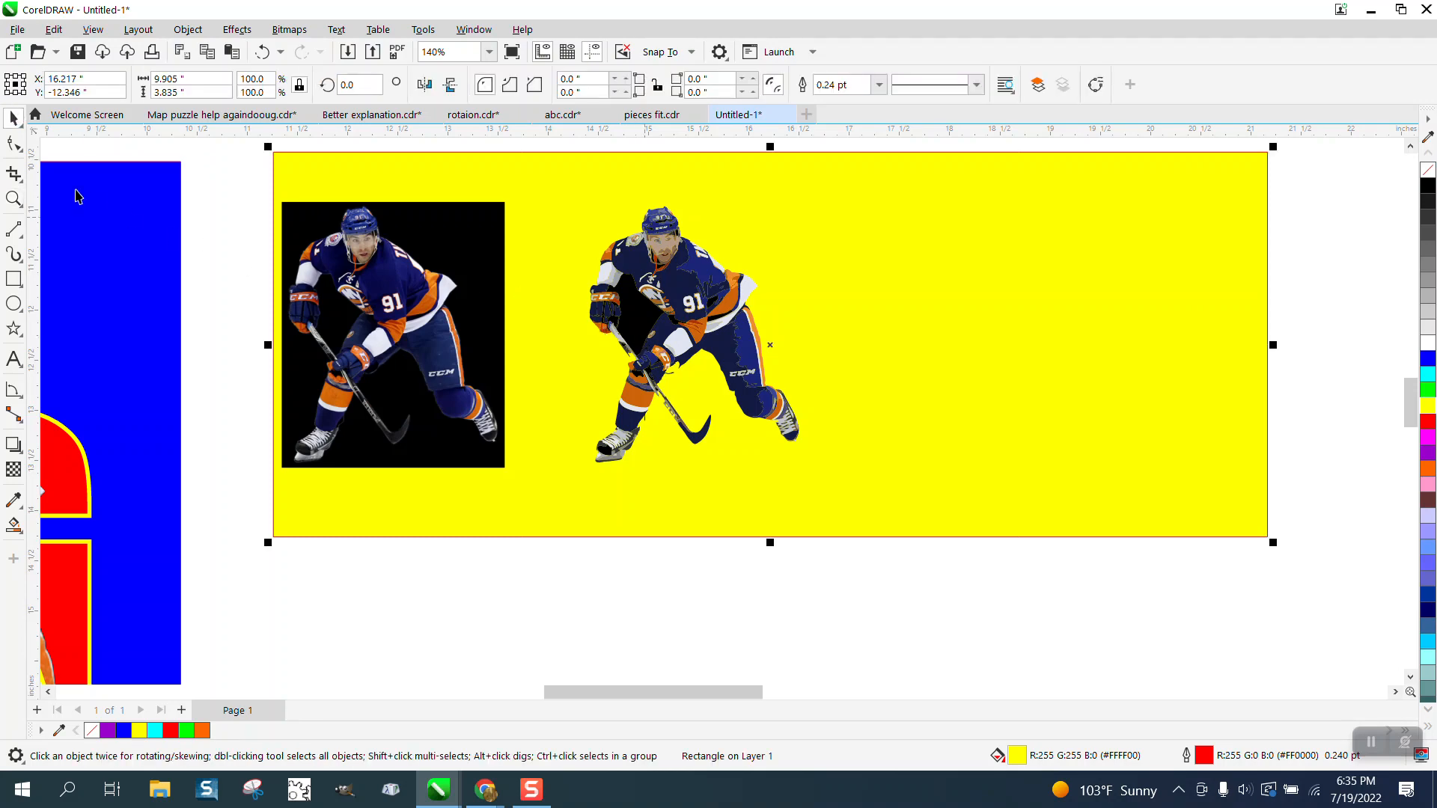
{"action": "left_click", "coordinate": [14, 198]}
{"action": "left_click_drag", "start_coordinate": [633, 364], "coordinate": [778, 475]}
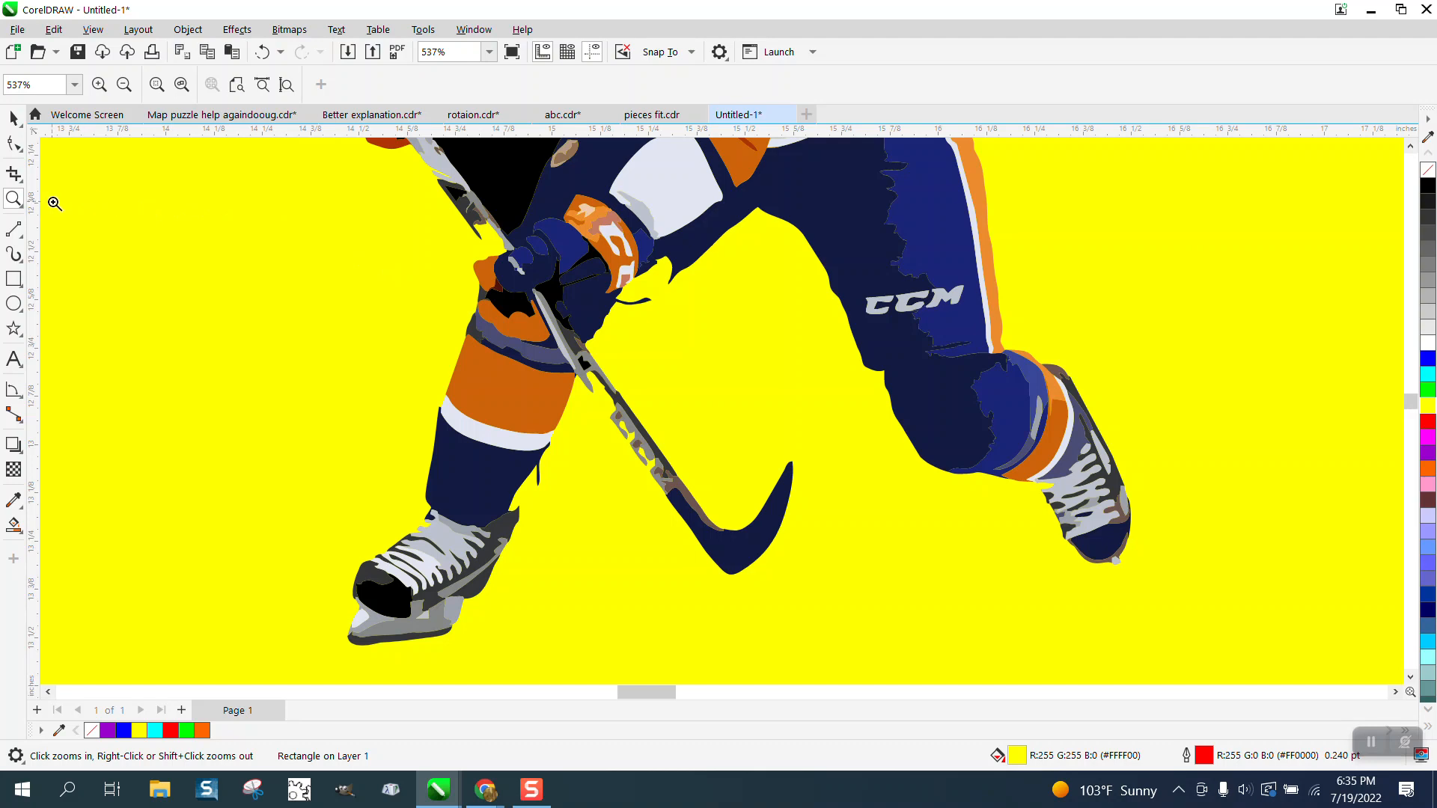
{"action": "left_click", "coordinate": [26, 154]}
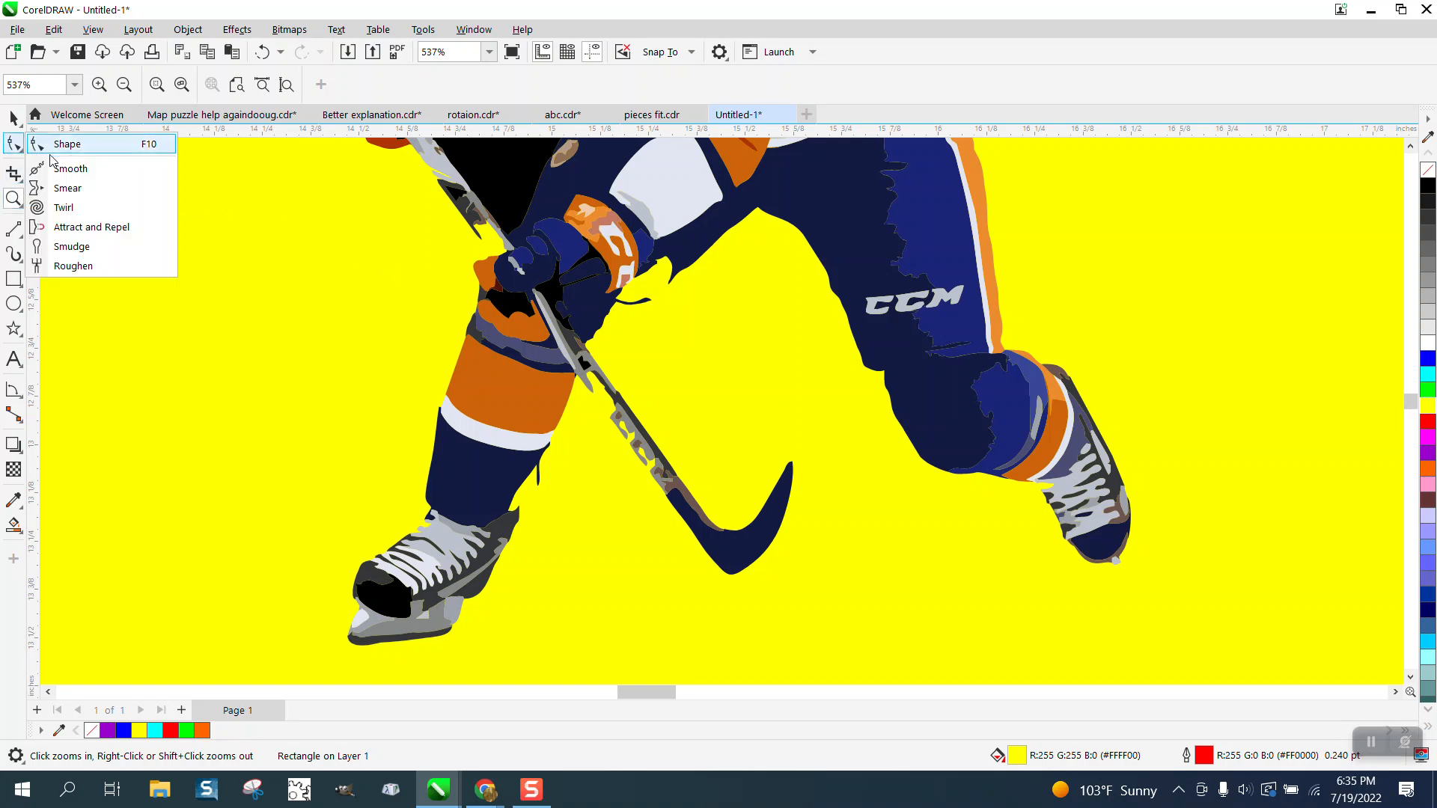
{"action": "left_click", "coordinate": [53, 142]}
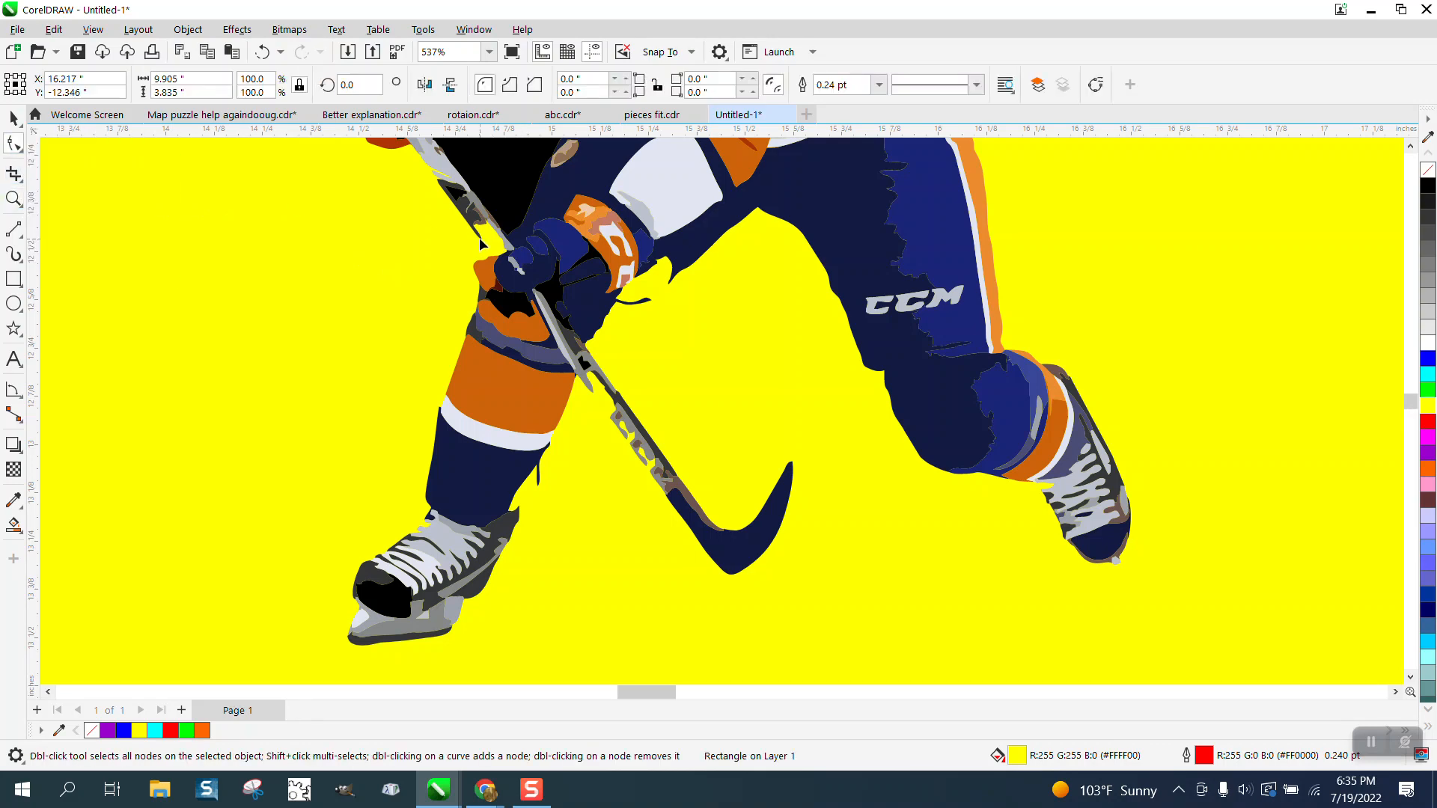
{"action": "key", "text": "Escape"}
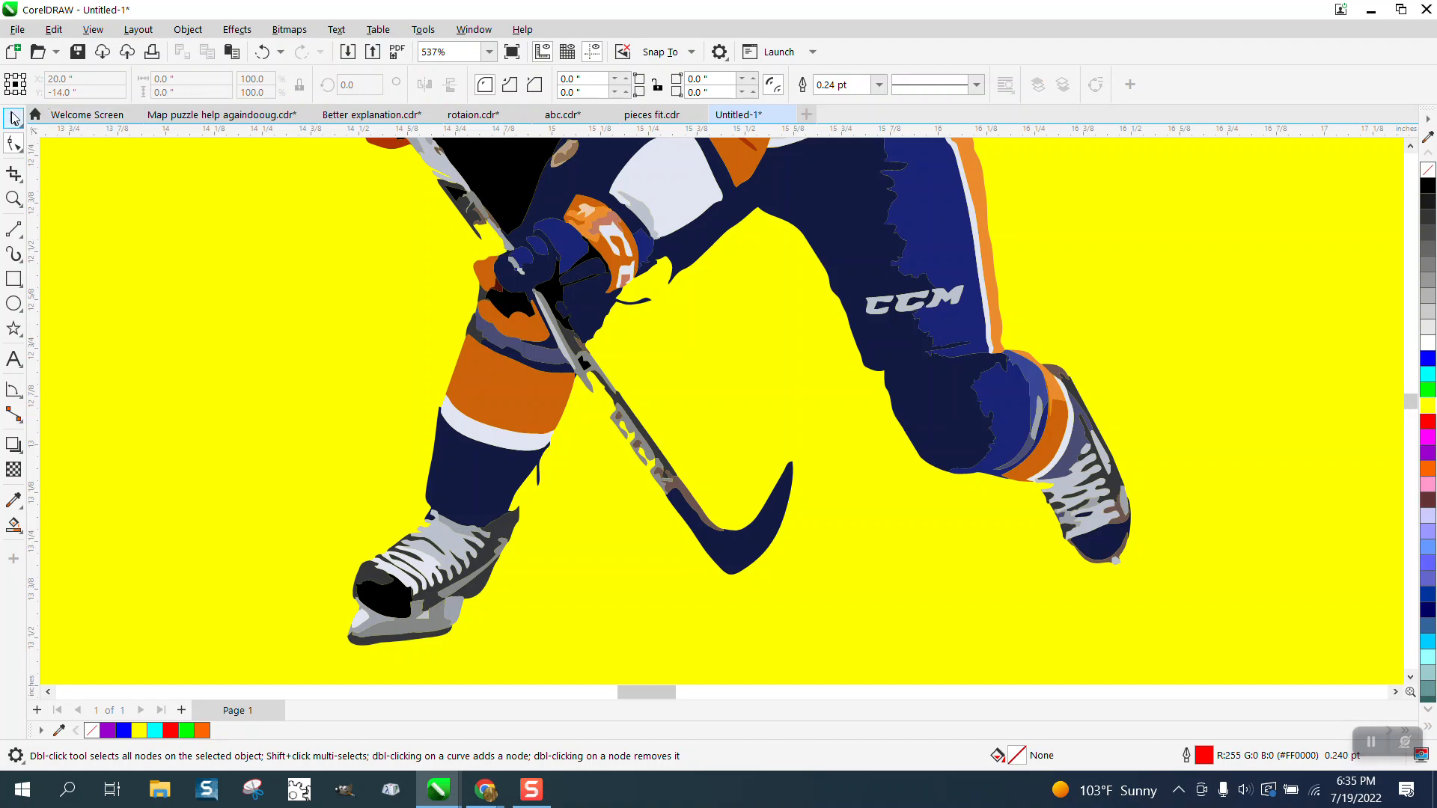
- Ungroup the traced player into its separate objects
{"action": "left_click", "coordinate": [13, 118]}
{"action": "left_click", "coordinate": [443, 154]}
{"action": "left_click", "coordinate": [188, 30]}
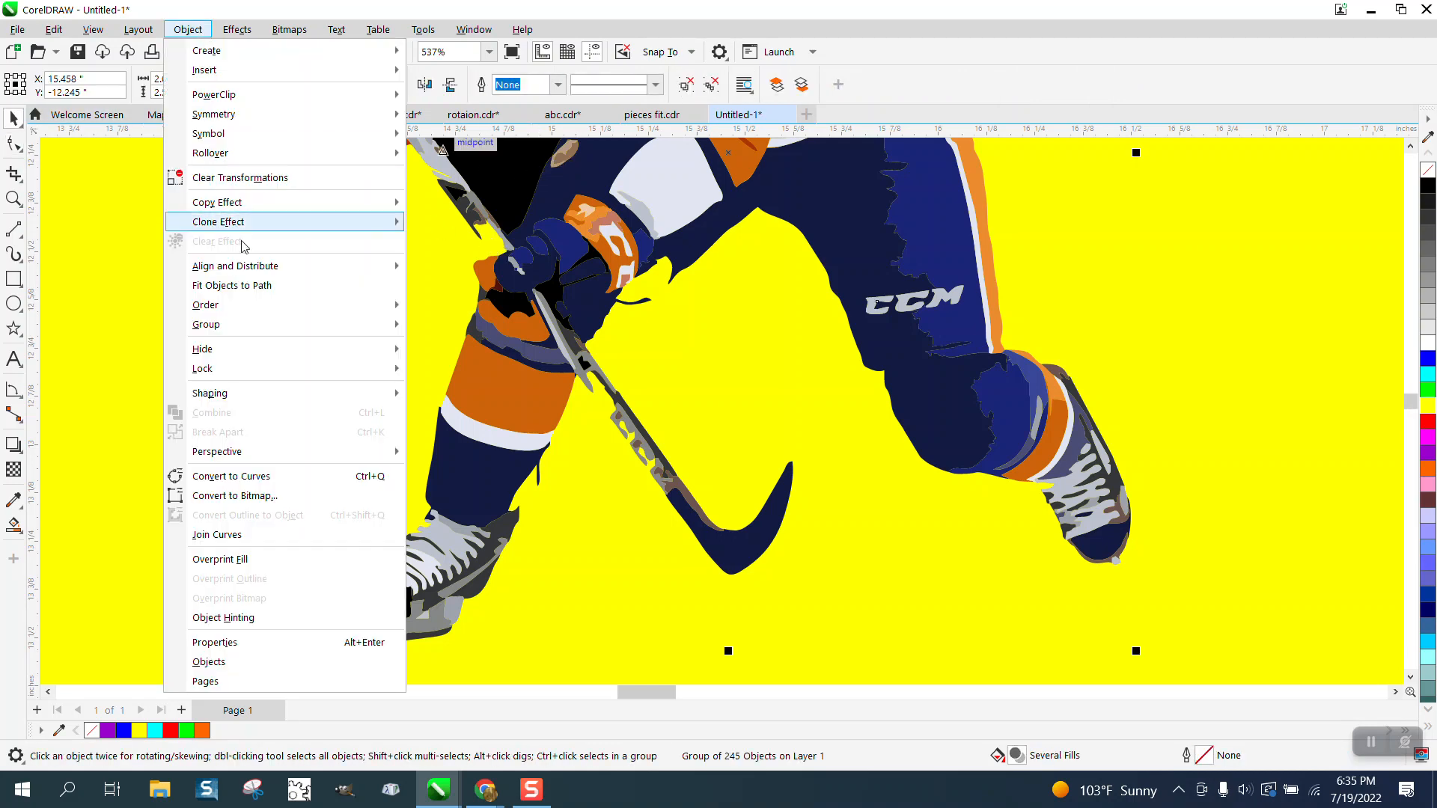
{"action": "mouse_move", "coordinate": [247, 326]}
{"action": "left_click", "coordinate": [459, 345]}
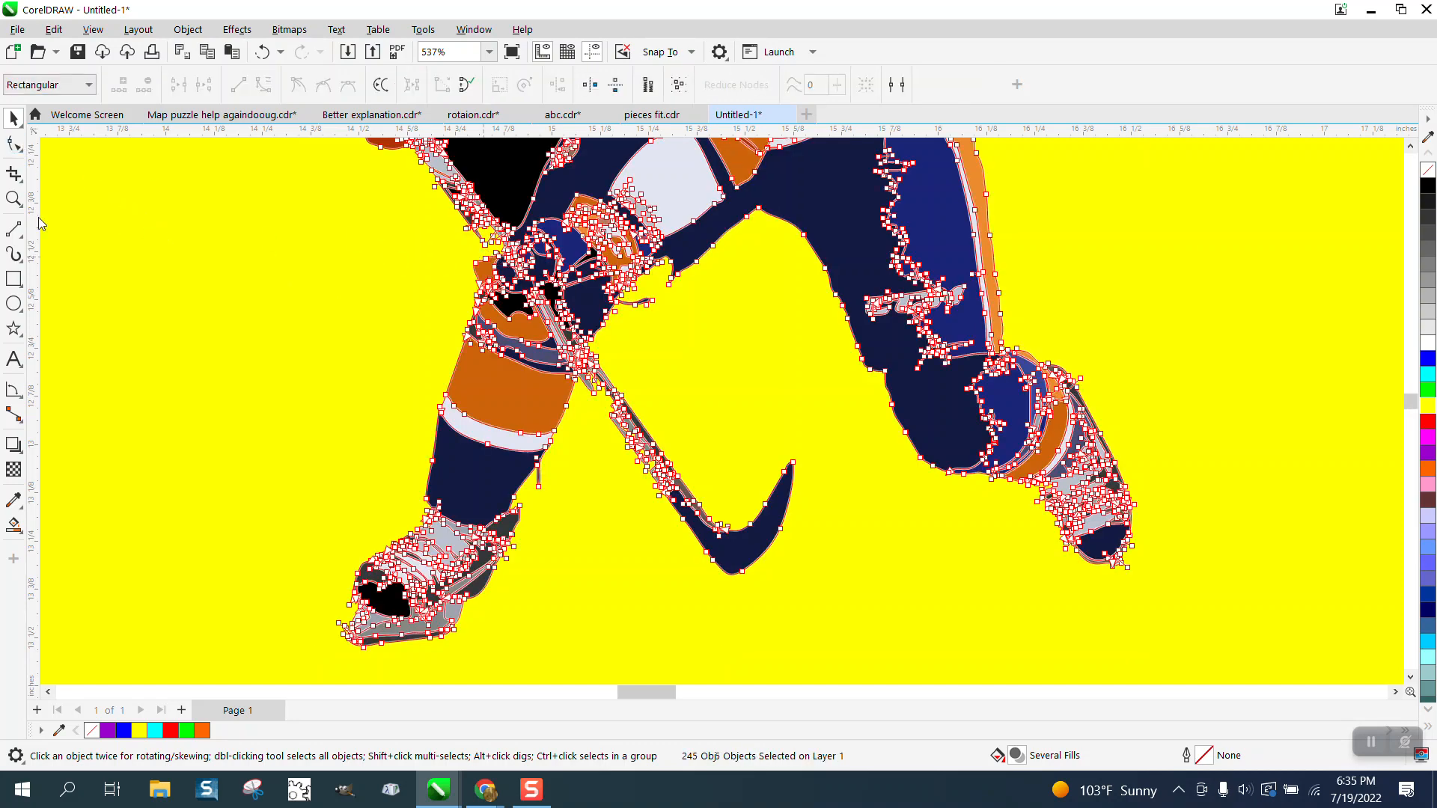
- Reshape the dark stick edge above the gloved hand by pulling its loose tip node down to the orange part of the glove
{"action": "left_click", "coordinate": [13, 199]}
{"action": "left_click_drag", "start_coordinate": [430, 215], "coordinate": [638, 316]}
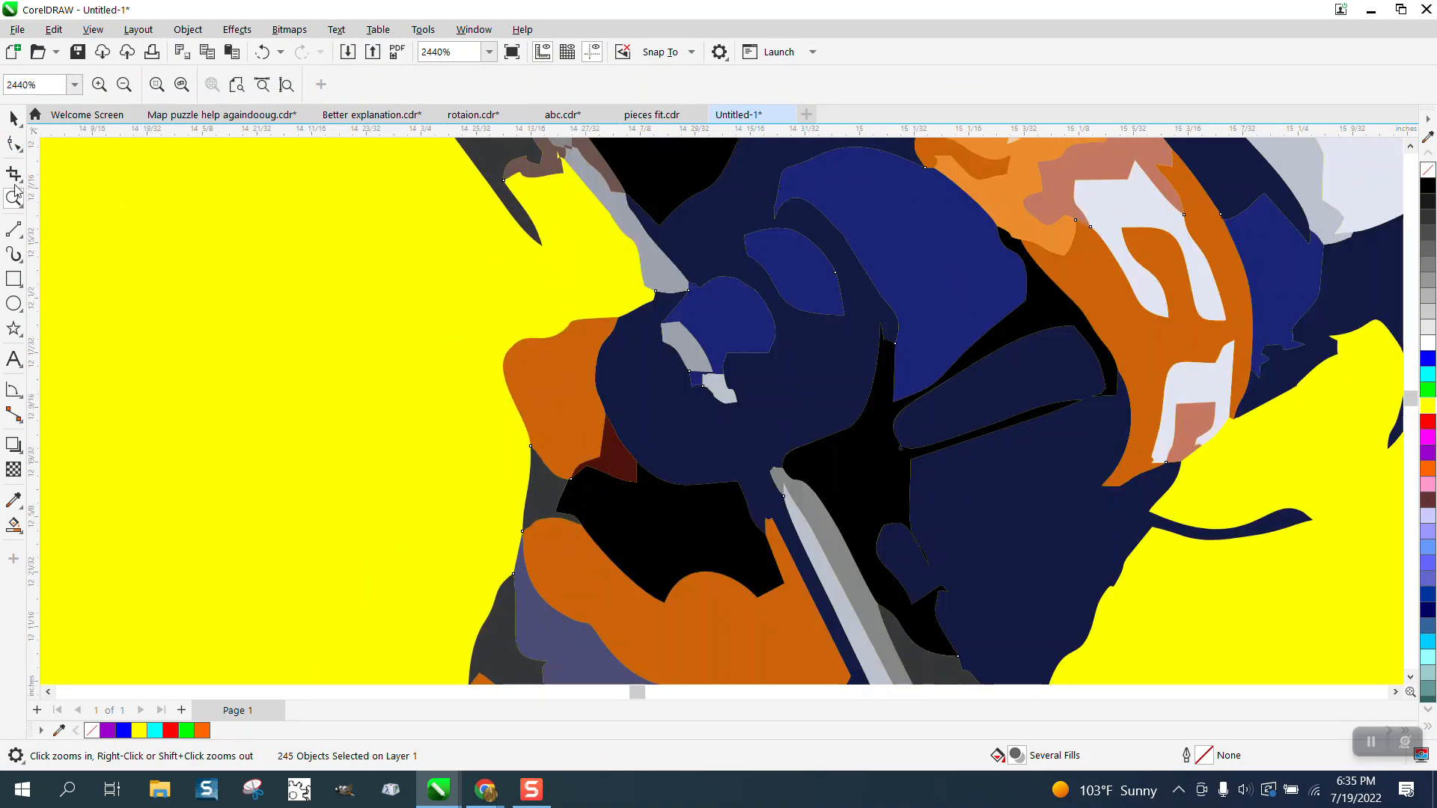
{"action": "left_click", "coordinate": [23, 150]}
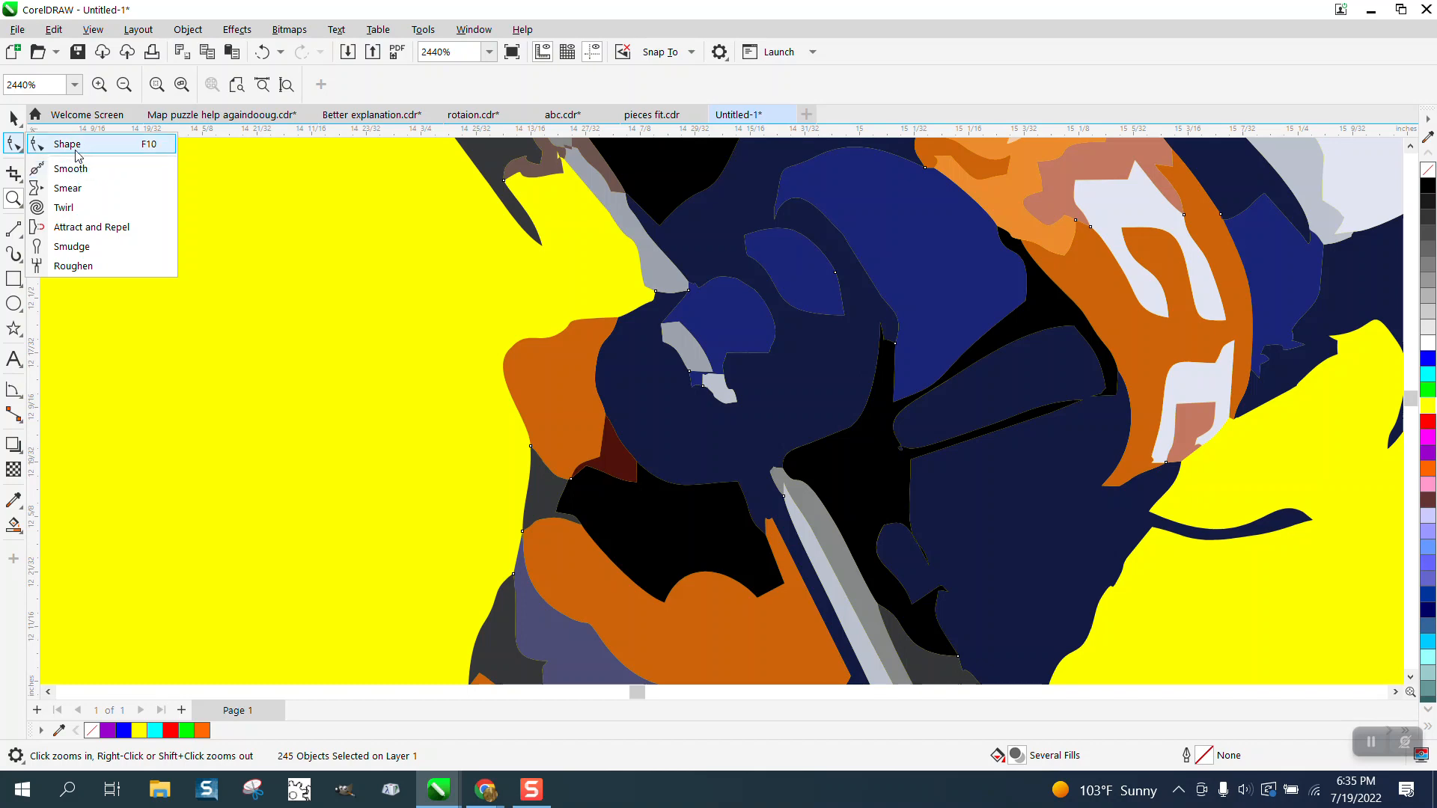
{"action": "mouse_move", "coordinate": [542, 246]}
{"action": "left_mouse_down"}
{"action": "mouse_move", "coordinate": [618, 341]}
{"action": "mouse_move", "coordinate": [527, 241]}
{"action": "left_mouse_up"}
{"action": "scroll", "coordinate": [528, 241], "scroll_direction": "down", "scroll_amount": 3}
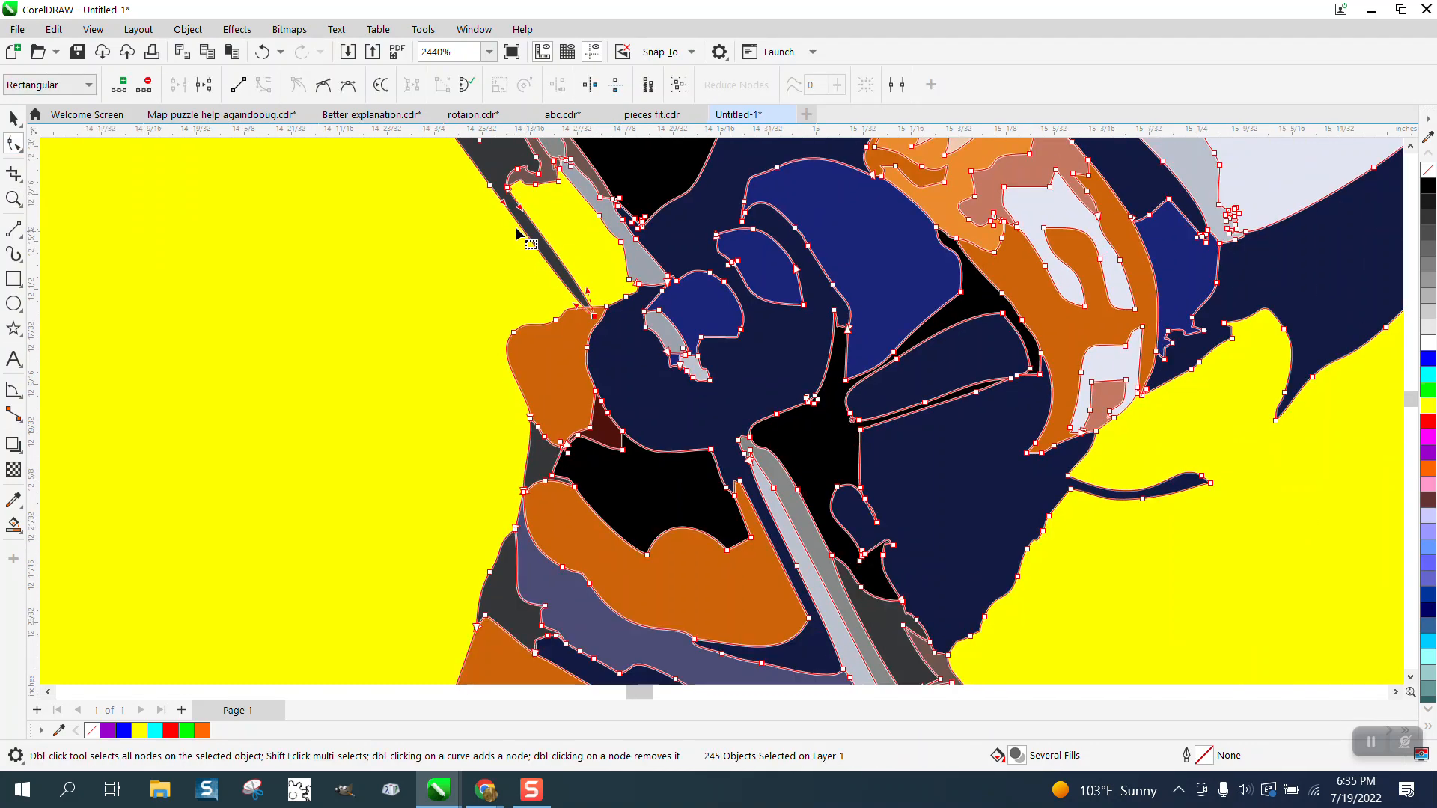
- Close the gaps along the stick shaft below the glove by pulling the loose grey edge nodes to the adjoining grey pieces
{"action": "scroll", "coordinate": [528, 241], "scroll_direction": "down", "scroll_amount": 2}
{"action": "left_click", "coordinate": [13, 198]}
{"action": "left_click", "coordinate": [587, 401]}
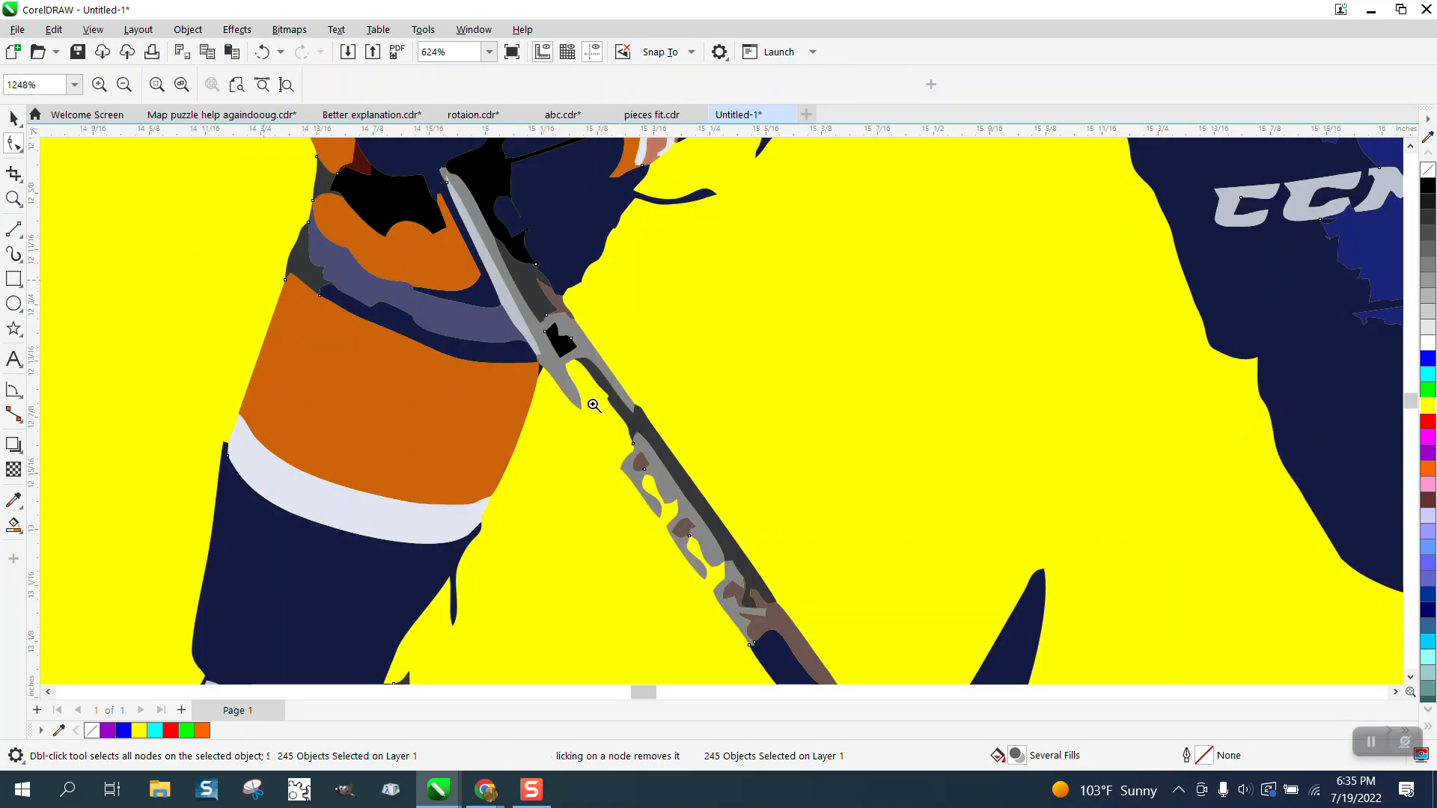
{"action": "left_click_drag", "start_coordinate": [504, 330], "coordinate": [856, 600]}
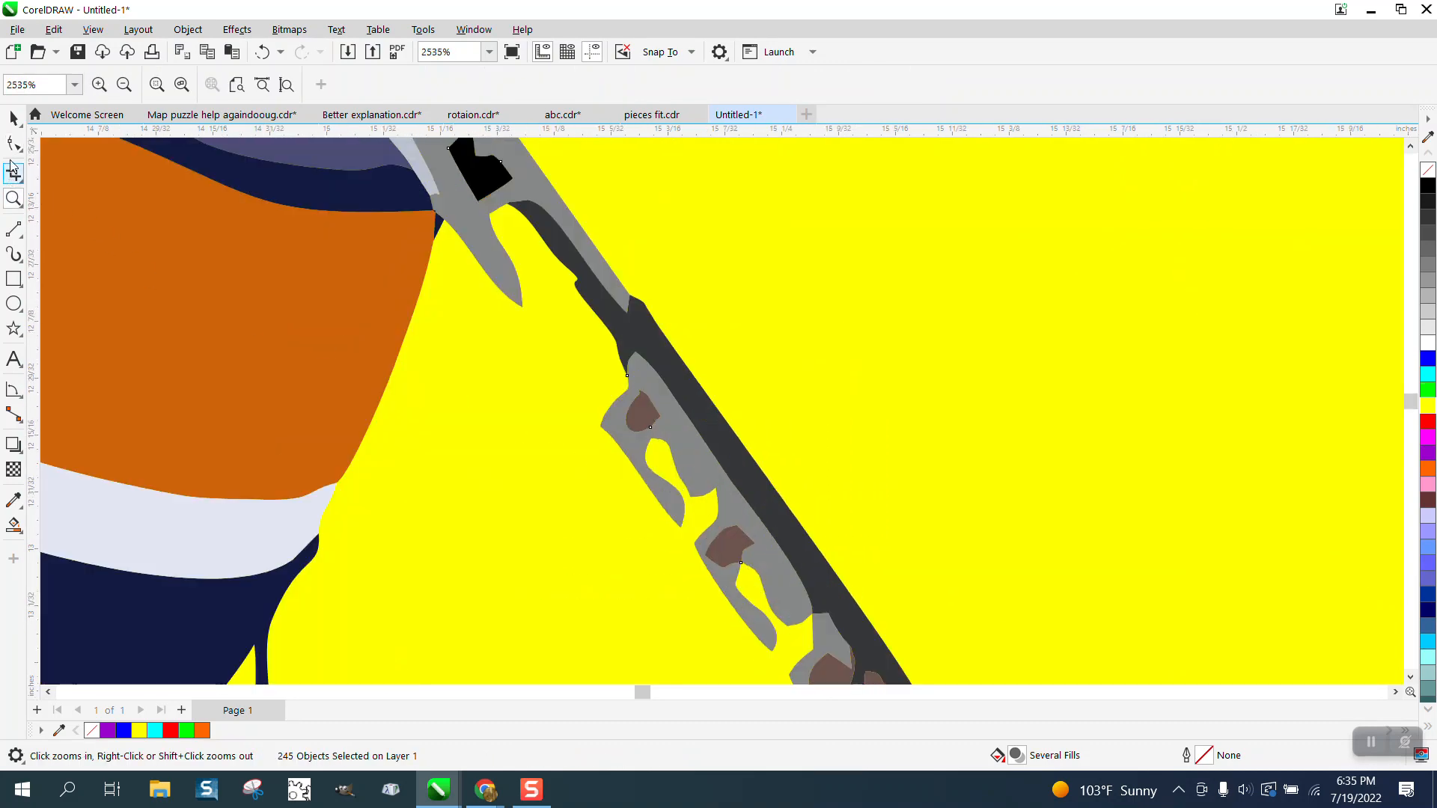
{"action": "left_click", "coordinate": [14, 143]}
{"action": "left_click_drag", "start_coordinate": [523, 315], "coordinate": [607, 431]}
{"action": "left_click_drag", "start_coordinate": [701, 519], "coordinate": [699, 543]}
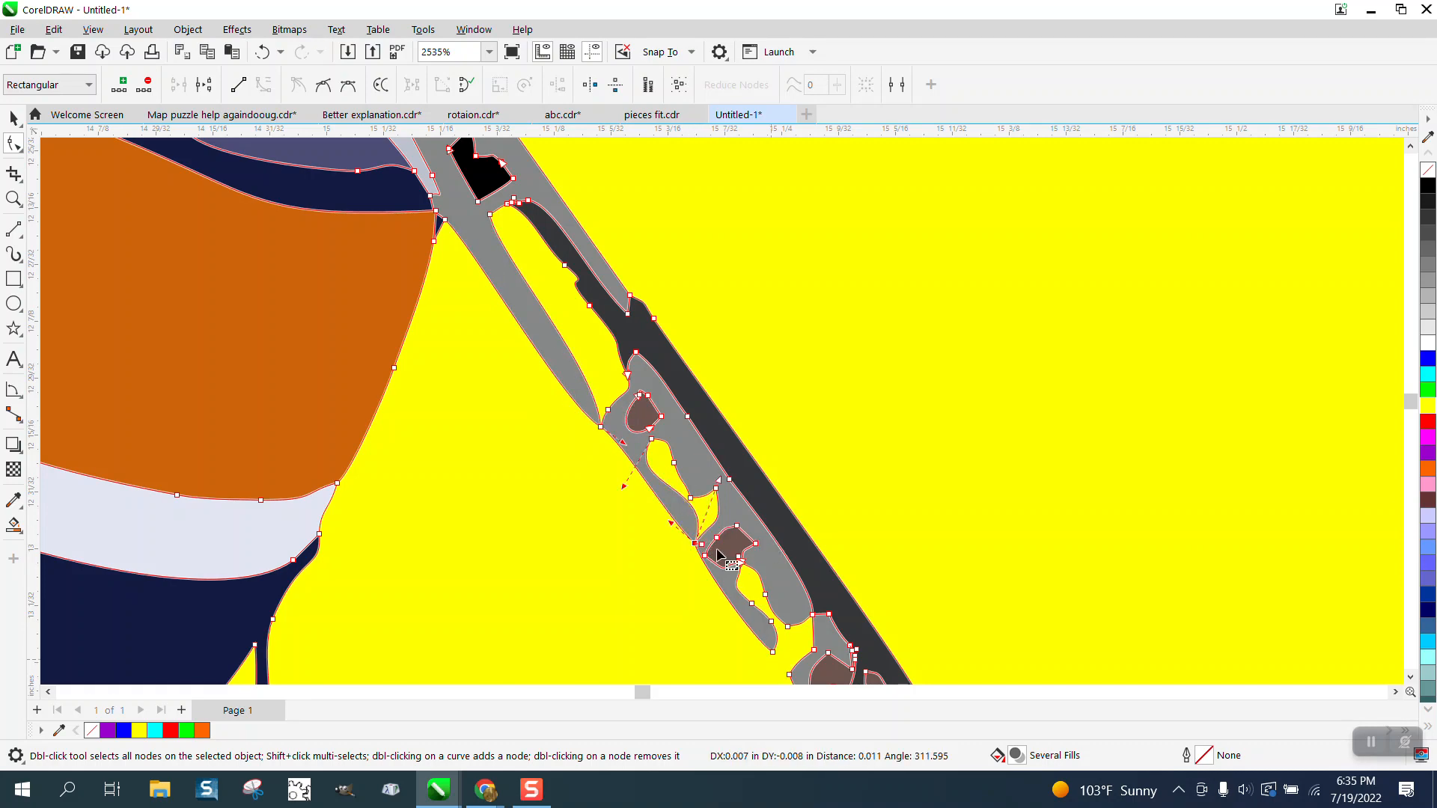
{"action": "scroll", "coordinate": [719, 554], "scroll_direction": "down", "scroll_amount": 2}
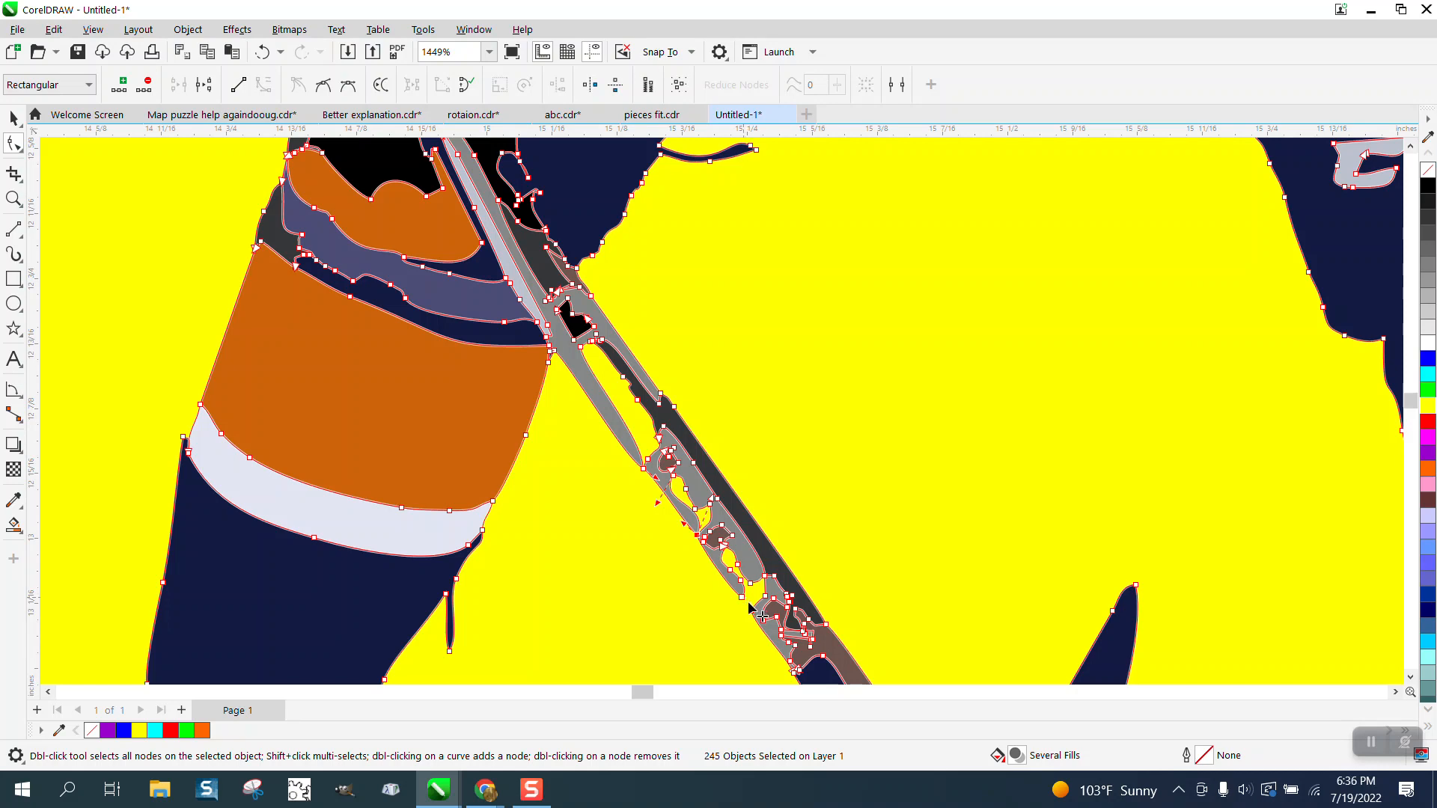
{"action": "left_click_drag", "start_coordinate": [749, 603], "coordinate": [770, 621]}
{"action": "scroll", "coordinate": [609, 449], "scroll_direction": "down", "scroll_amount": 2}
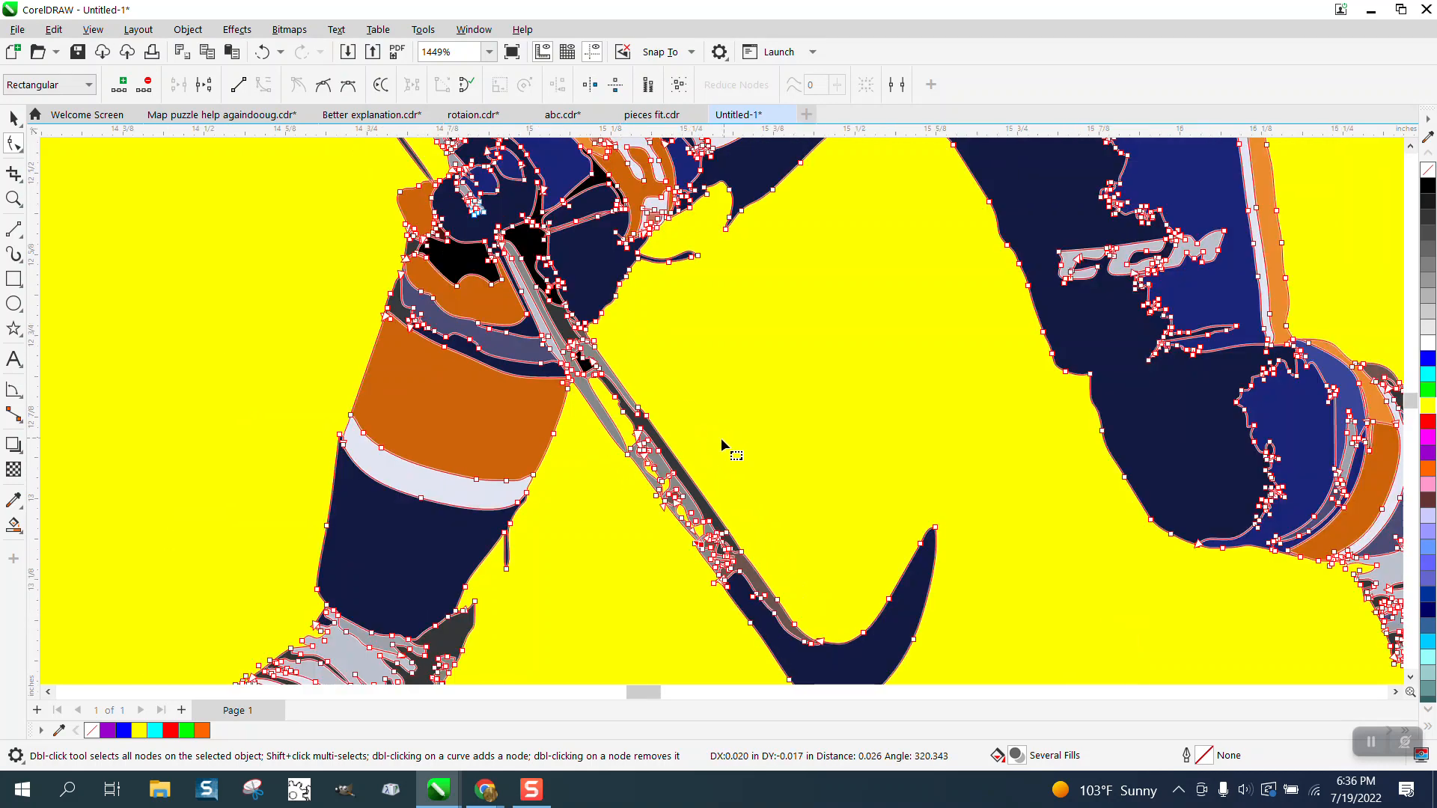
- Delete the stray spike node on the lower leg's edge below the white sock stripe and convert the remaining segment to a straight line
{"action": "left_click", "coordinate": [506, 570]}
{"action": "key", "text": "Delete"}
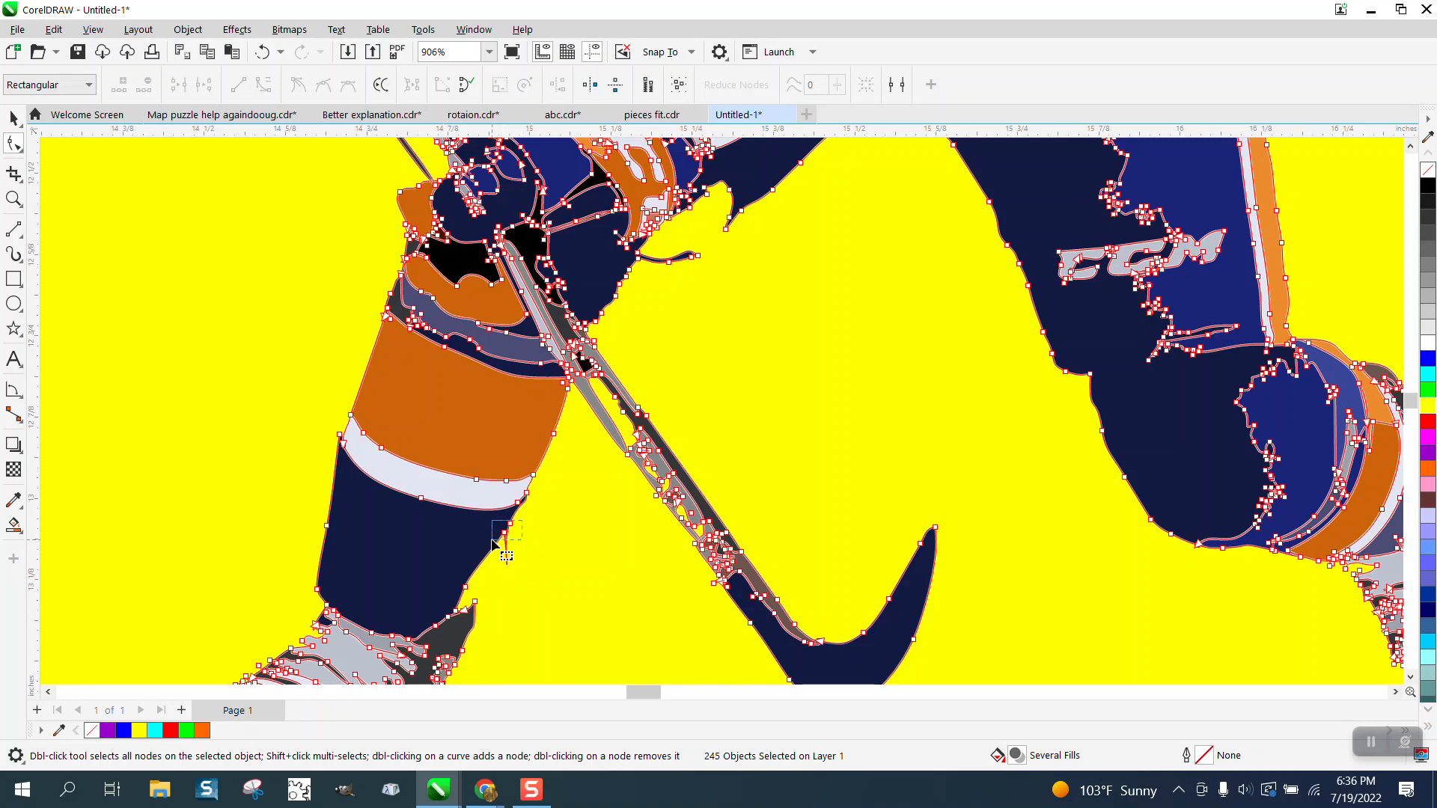
{"action": "right_click", "coordinate": [511, 522]}
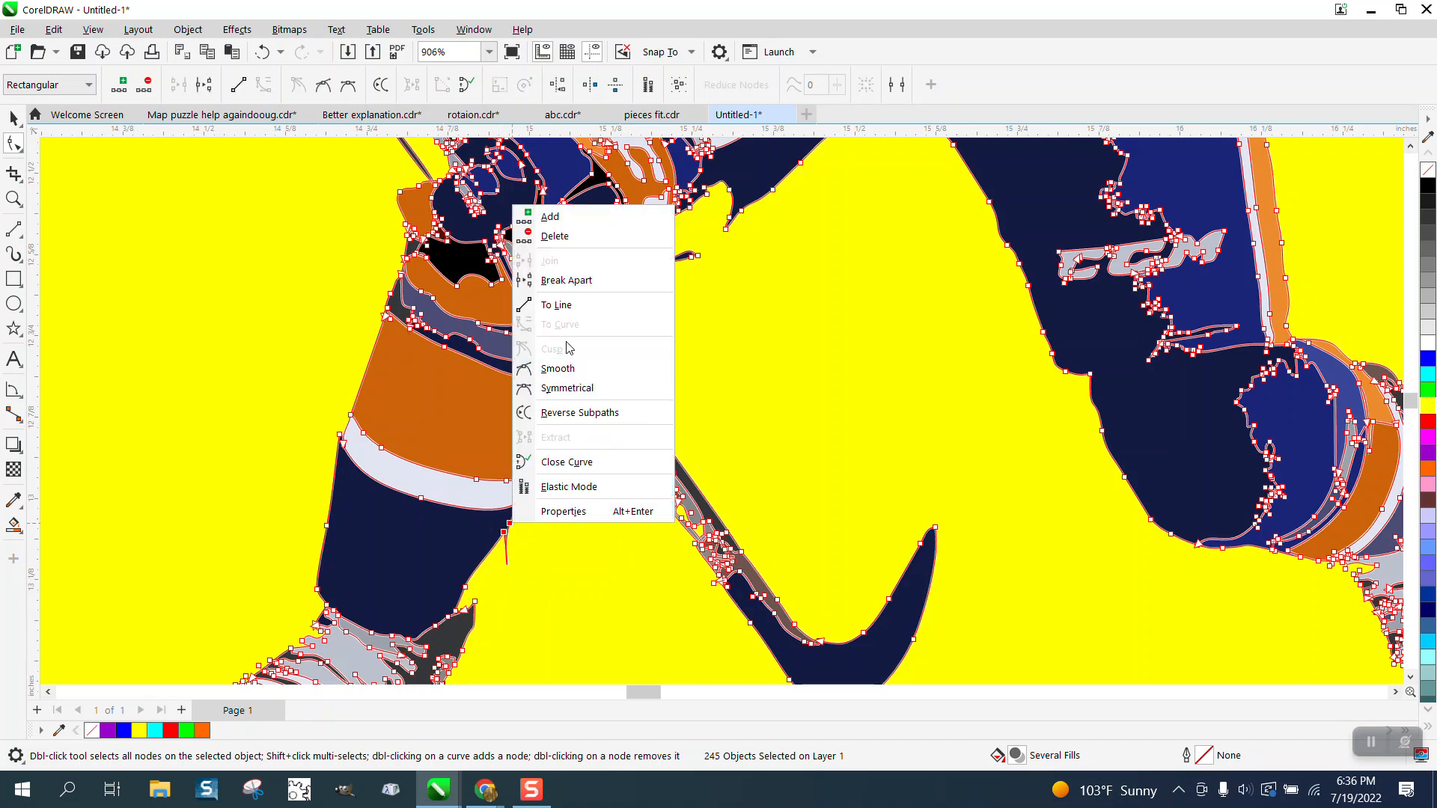
{"action": "left_click", "coordinate": [567, 303]}
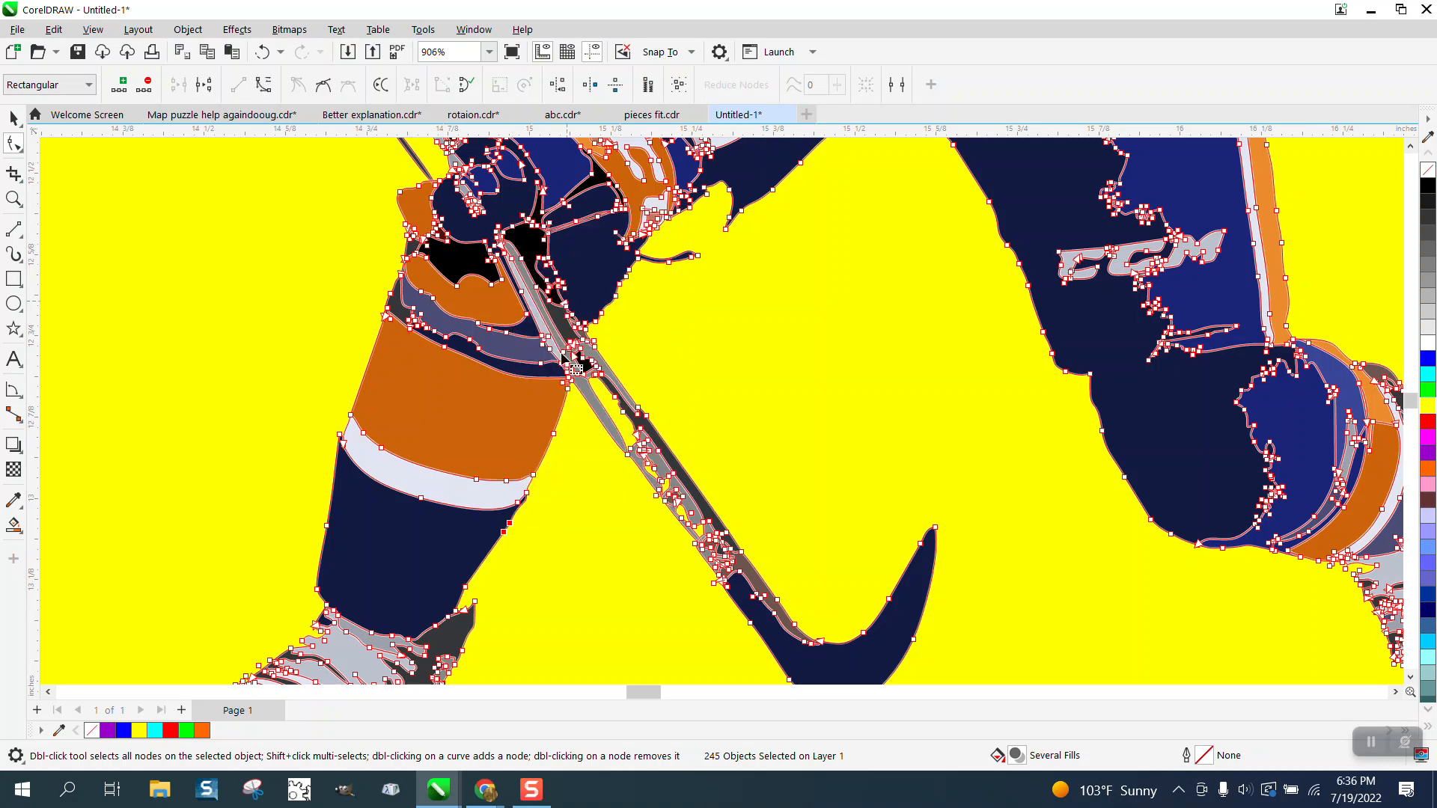
- Delete the nodes of the thin dark sliver sticking out below the orange glove cuff and convert the leftover segment to a straight line
{"action": "scroll", "coordinate": [560, 448], "scroll_direction": "down", "scroll_amount": 3}
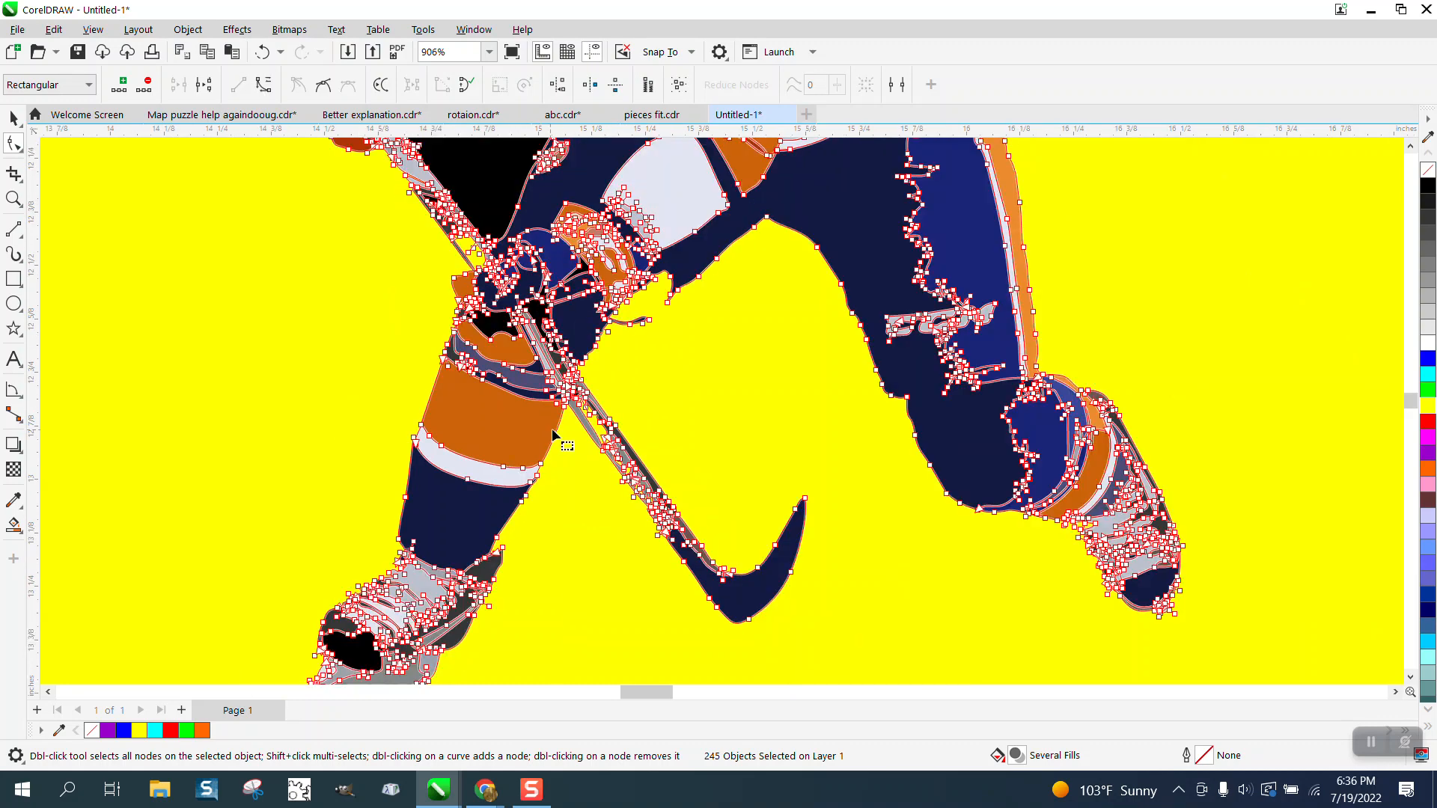
{"action": "scroll", "coordinate": [563, 439], "scroll_direction": "down", "scroll_amount": 2}
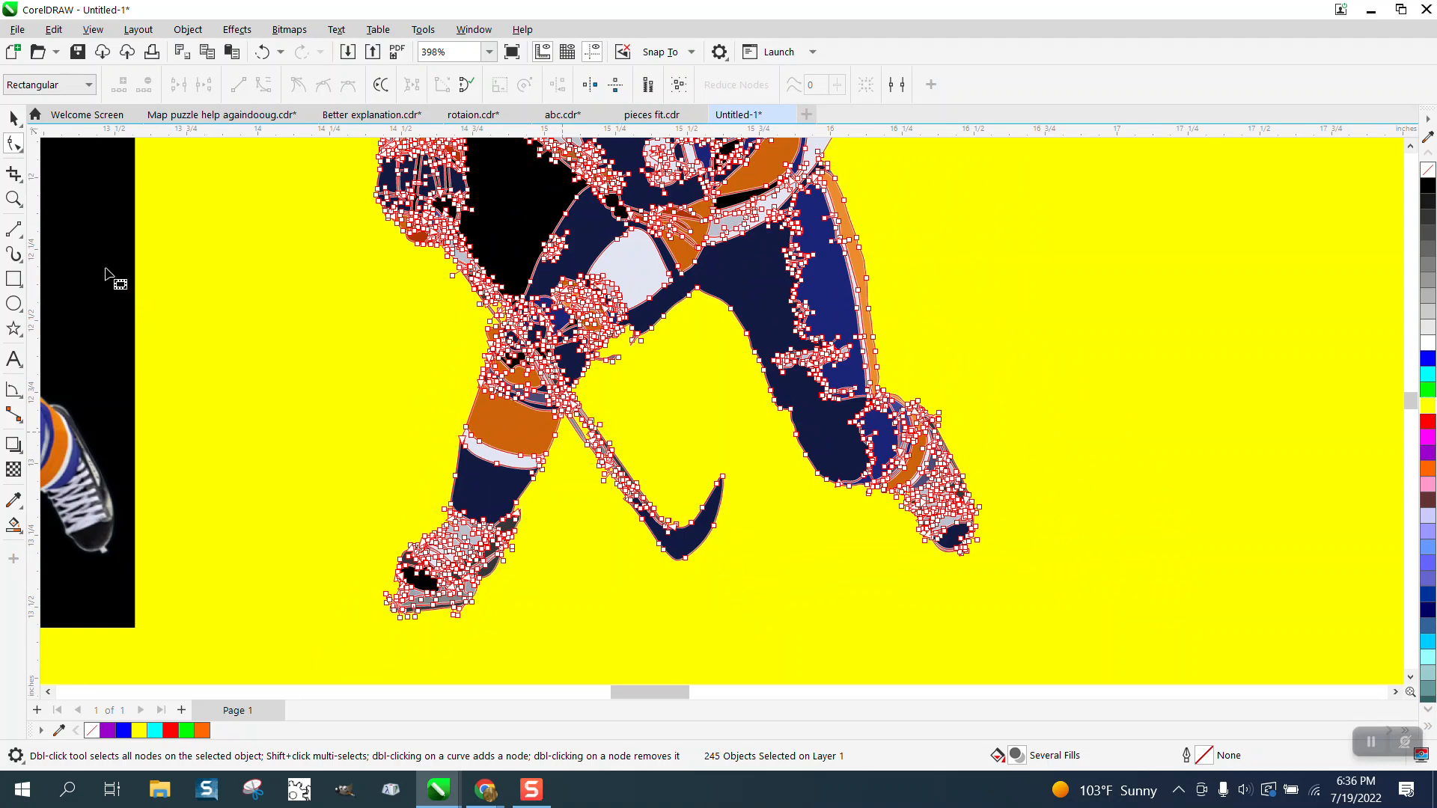
{"action": "left_click", "coordinate": [14, 199]}
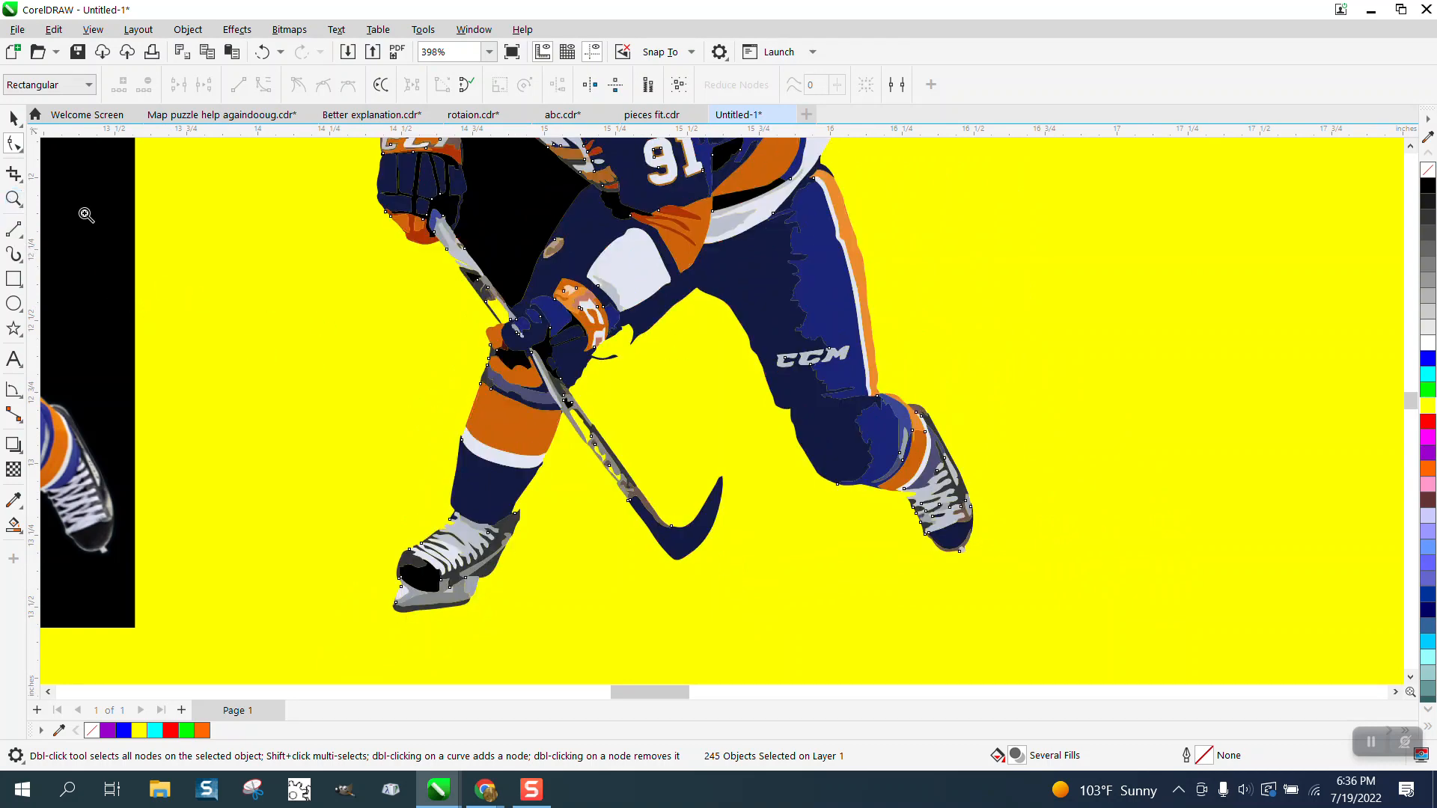
{"action": "left_click_drag", "start_coordinate": [562, 310], "coordinate": [767, 410]}
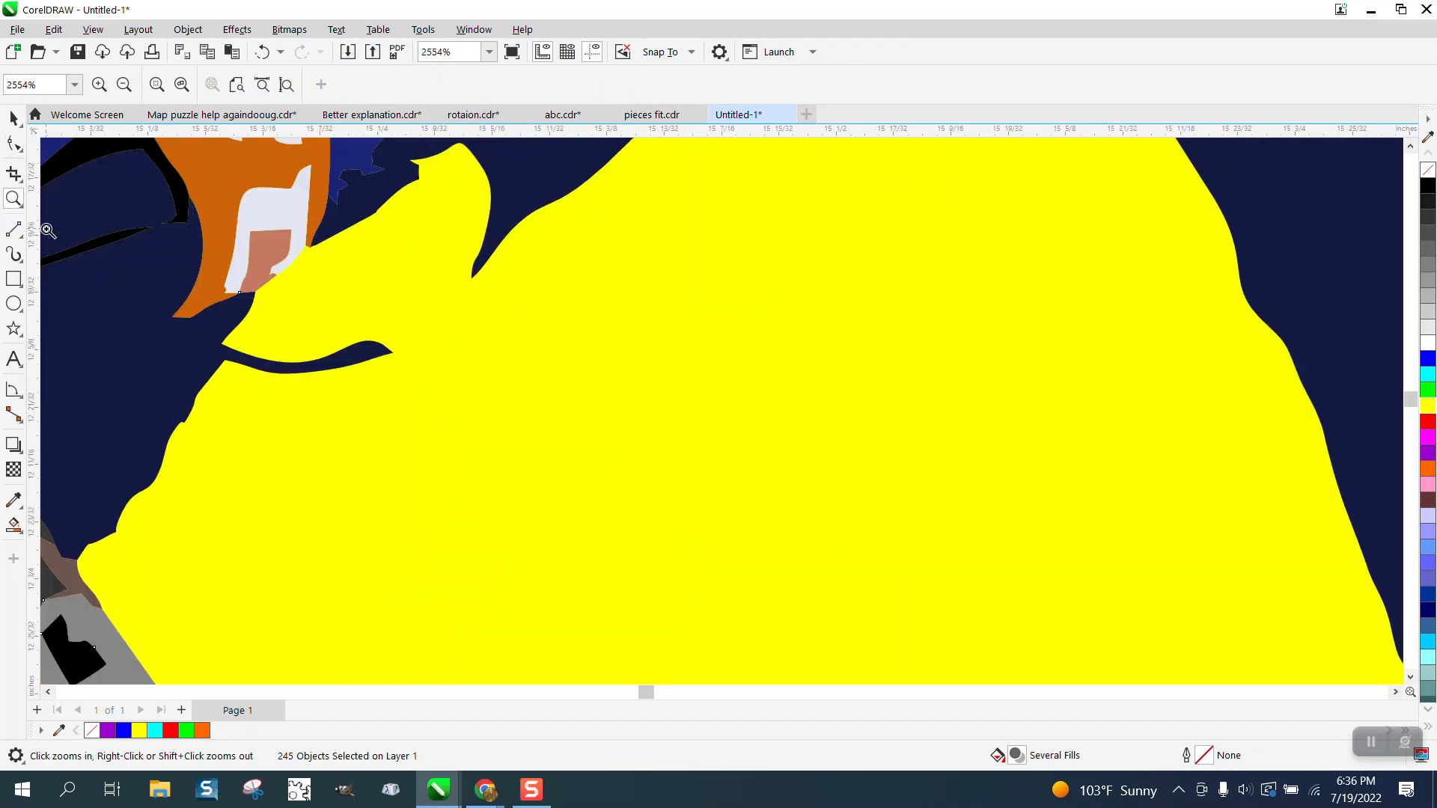
{"action": "left_click", "coordinate": [14, 142]}
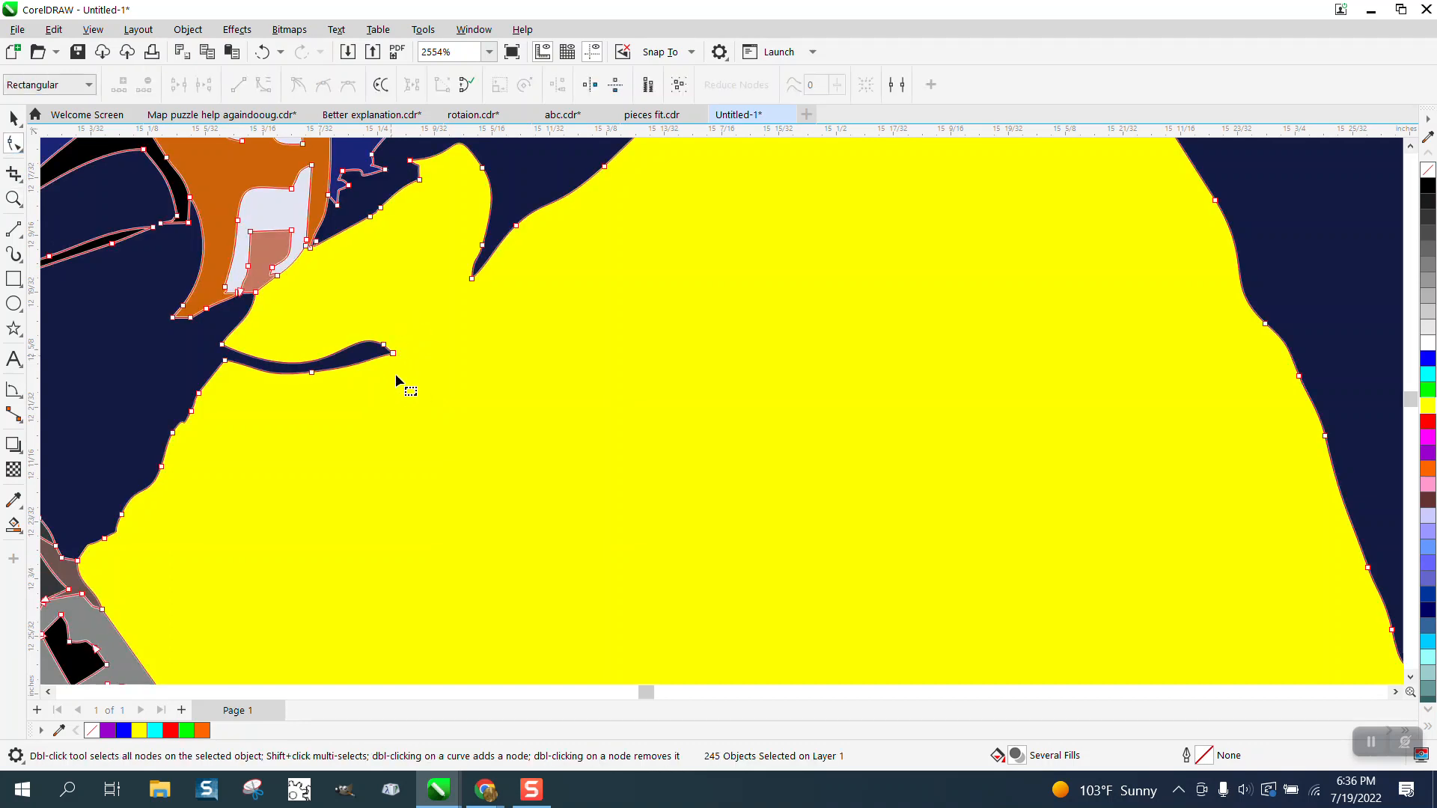
{"action": "left_click_drag", "start_coordinate": [407, 313], "coordinate": [268, 420]}
{"action": "key", "text": "Delete"}
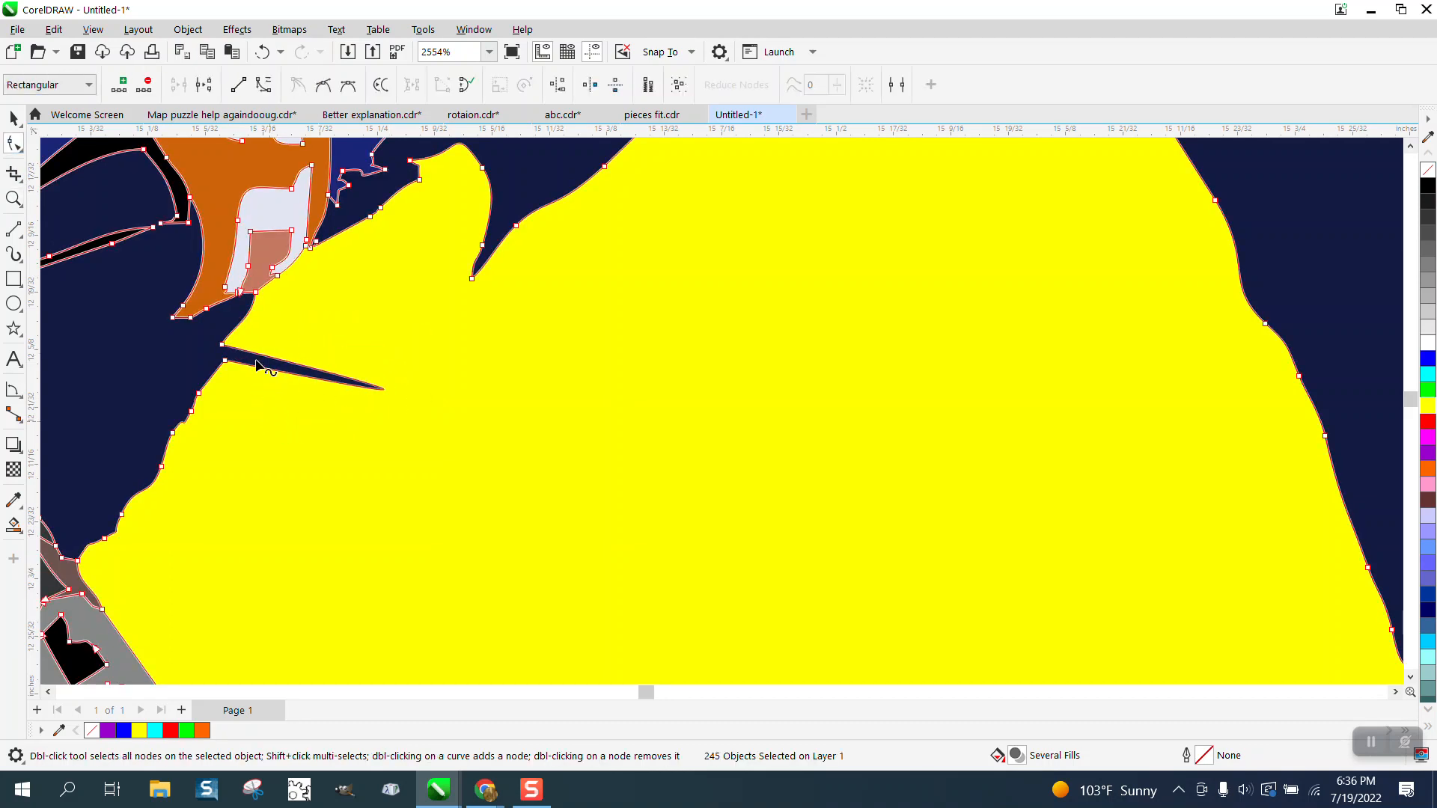
{"action": "left_click", "coordinate": [221, 344]}
{"action": "right_click", "coordinate": [223, 362]}
{"action": "left_click", "coordinate": [290, 464]}
- Draw a rectangle about 3.027 by 2.84 inches enclosing the whole traced player
{"action": "scroll", "coordinate": [514, 276], "scroll_direction": "down", "scroll_amount": 5}
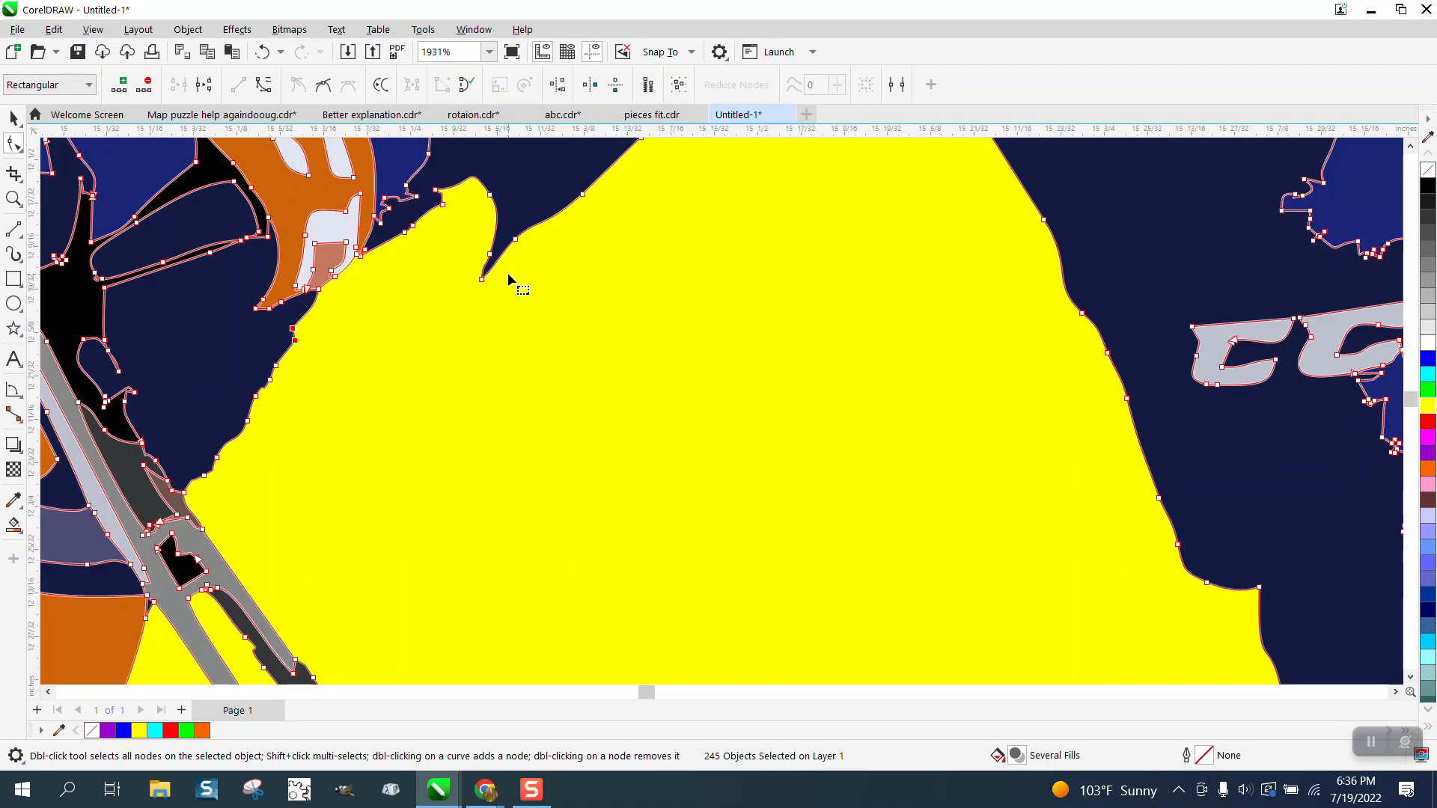
{"action": "scroll", "coordinate": [591, 329], "scroll_direction": "down", "scroll_amount": 3}
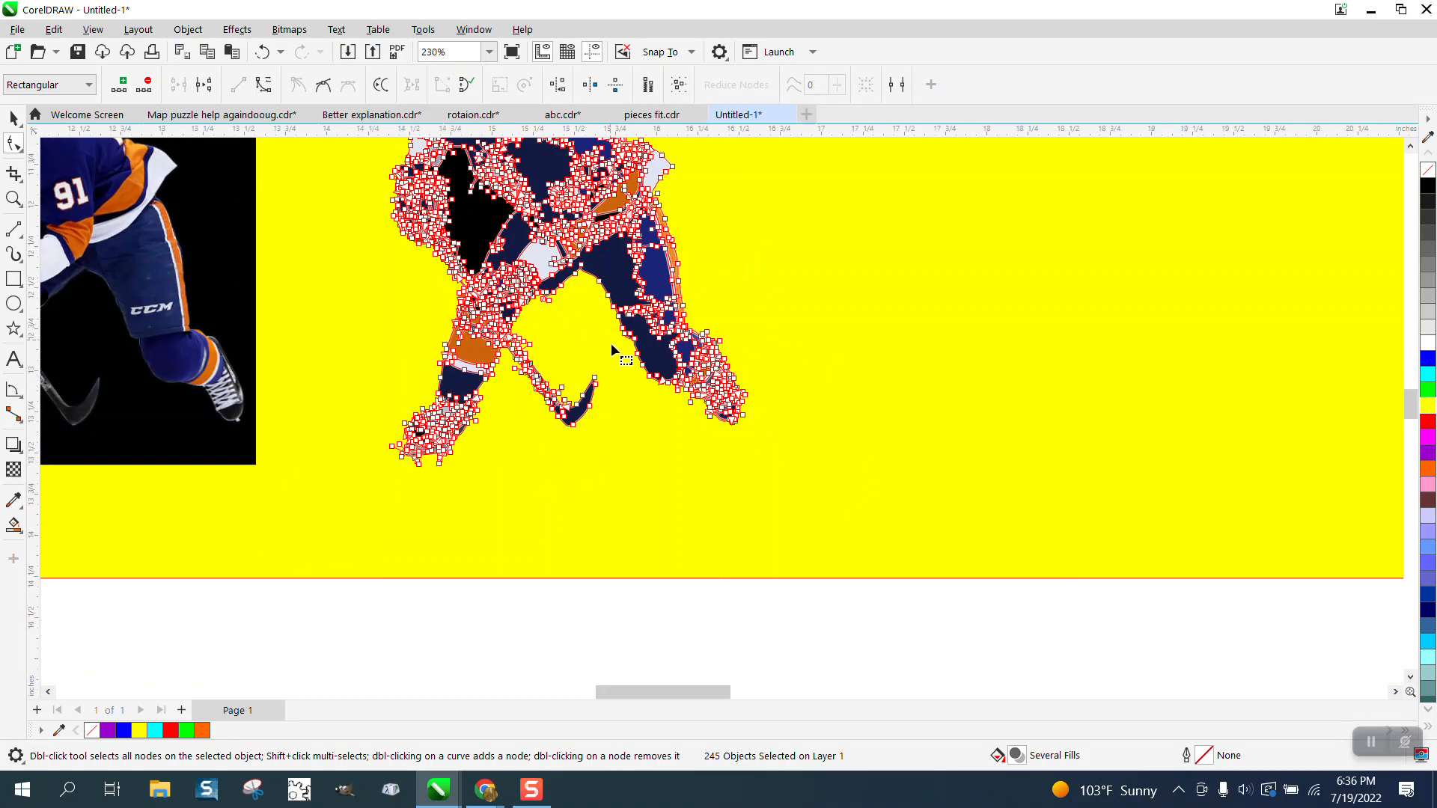
{"action": "left_click", "coordinate": [15, 119]}
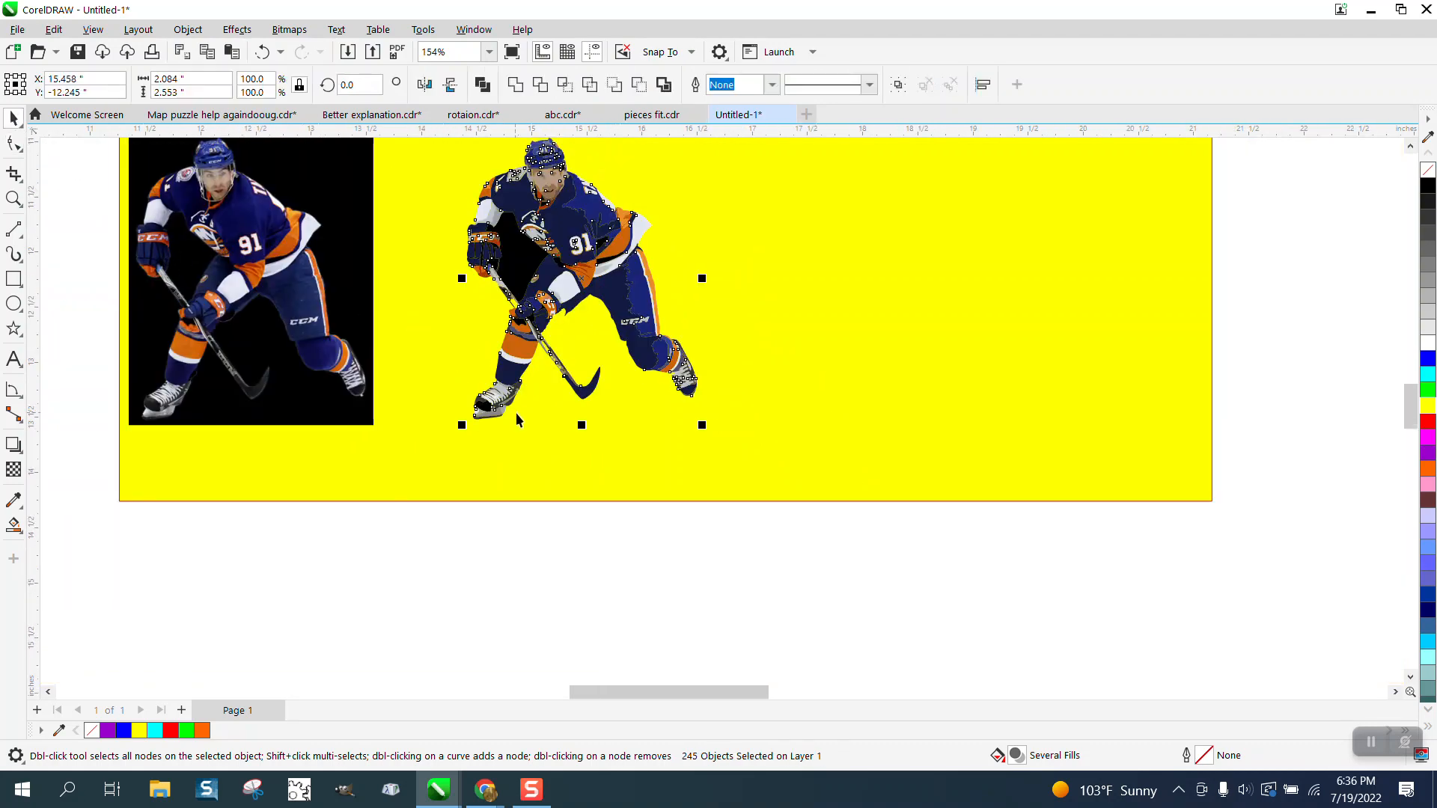
{"action": "scroll", "coordinate": [515, 411], "scroll_direction": "down", "scroll_amount": 1}
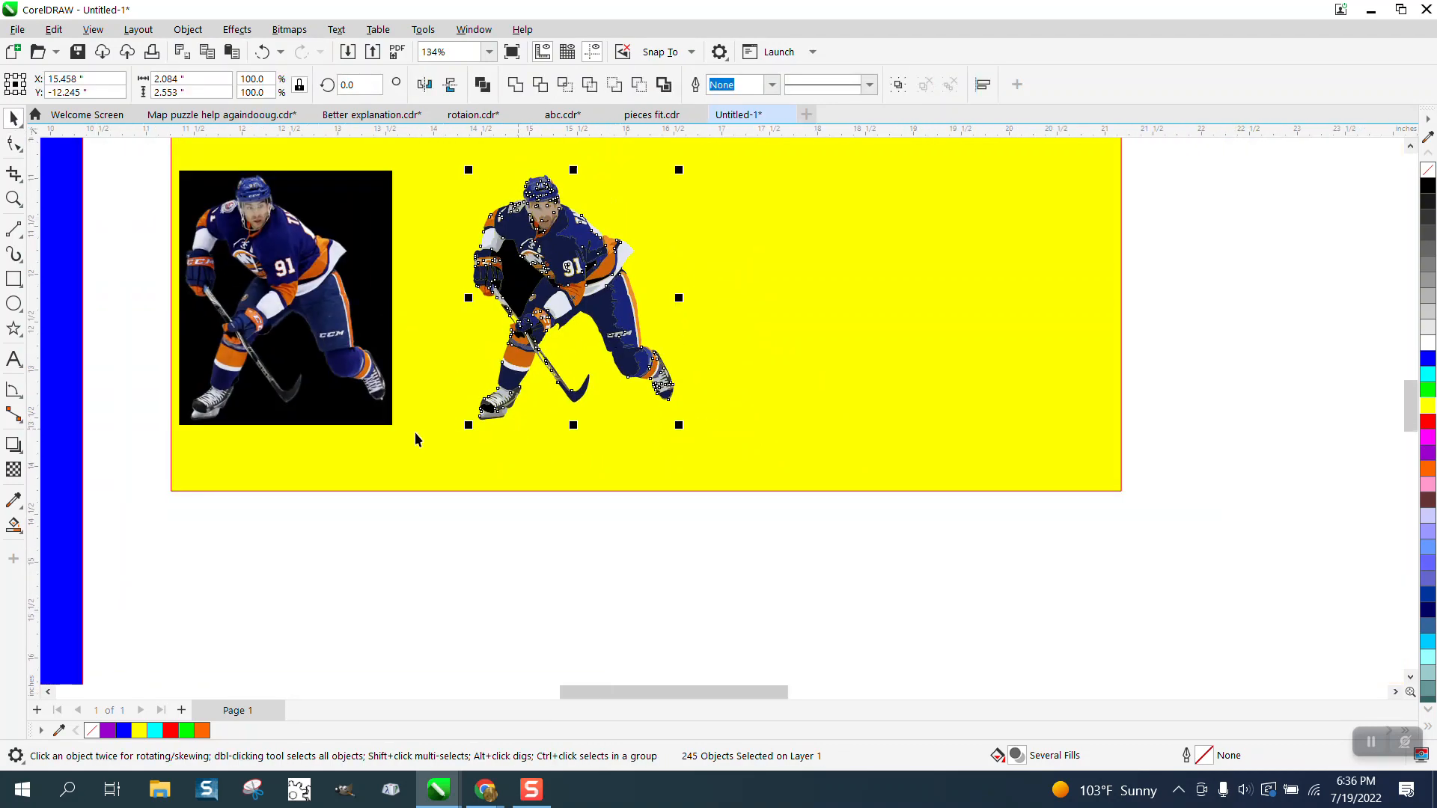
{"action": "left_click", "coordinate": [14, 279]}
{"action": "left_click_drag", "start_coordinate": [419, 166], "coordinate": [709, 439]}
- Smart Fill the area around the traced player with blue, without outline, and move the new shape to the right, beside the rectangle
{"action": "left_click", "coordinate": [24, 534]}
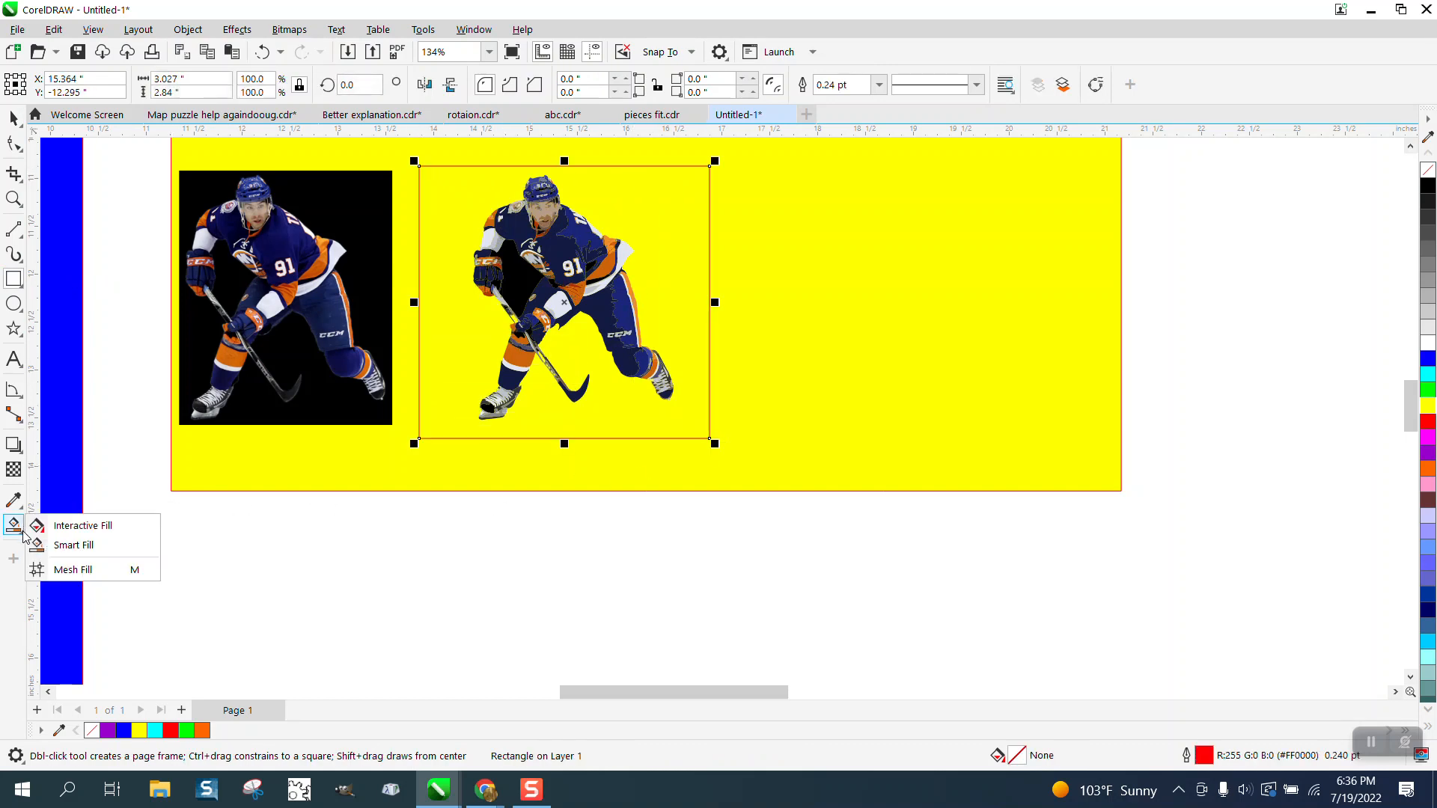
{"action": "left_click", "coordinate": [69, 546]}
{"action": "left_click", "coordinate": [612, 390]}
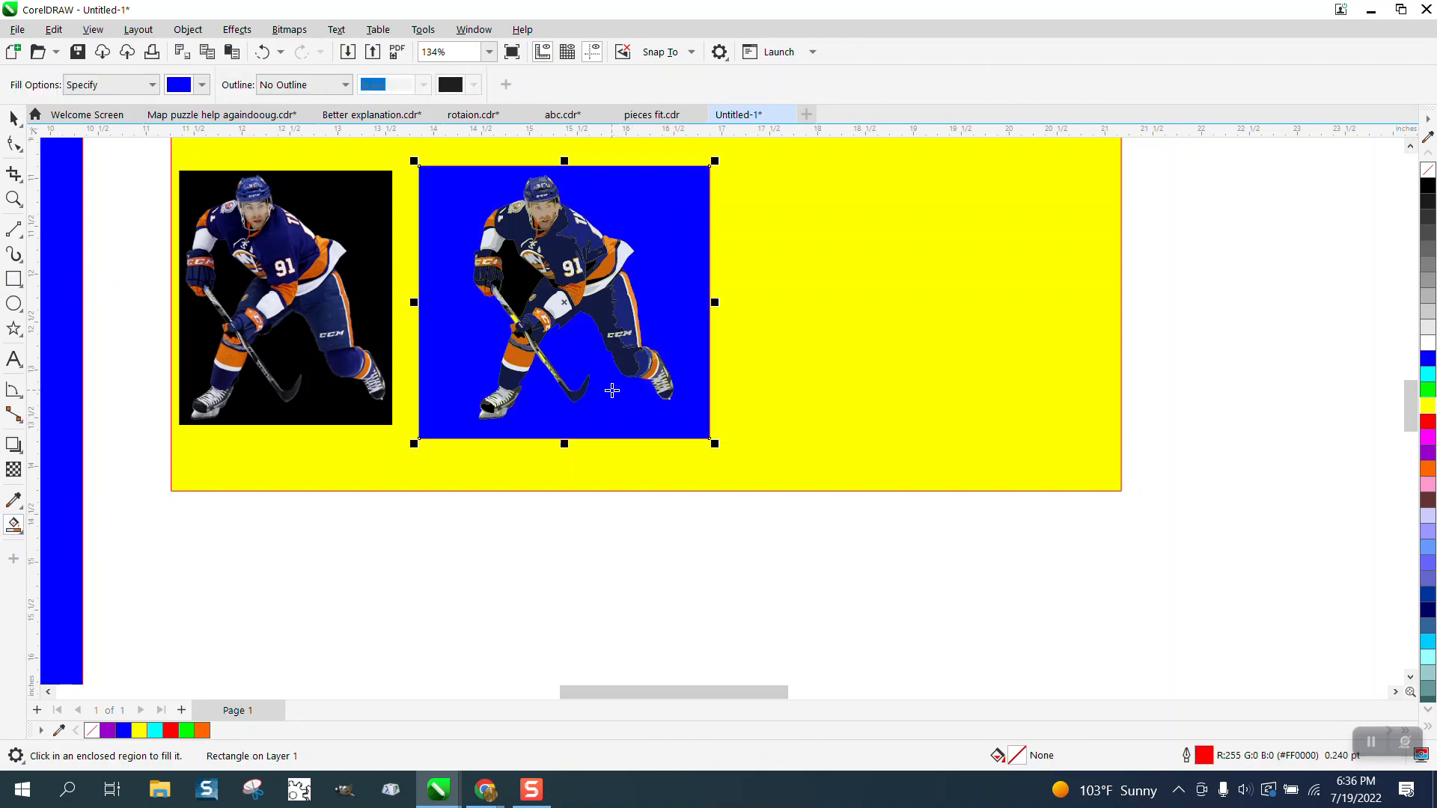
{"action": "key", "text": "Right"}
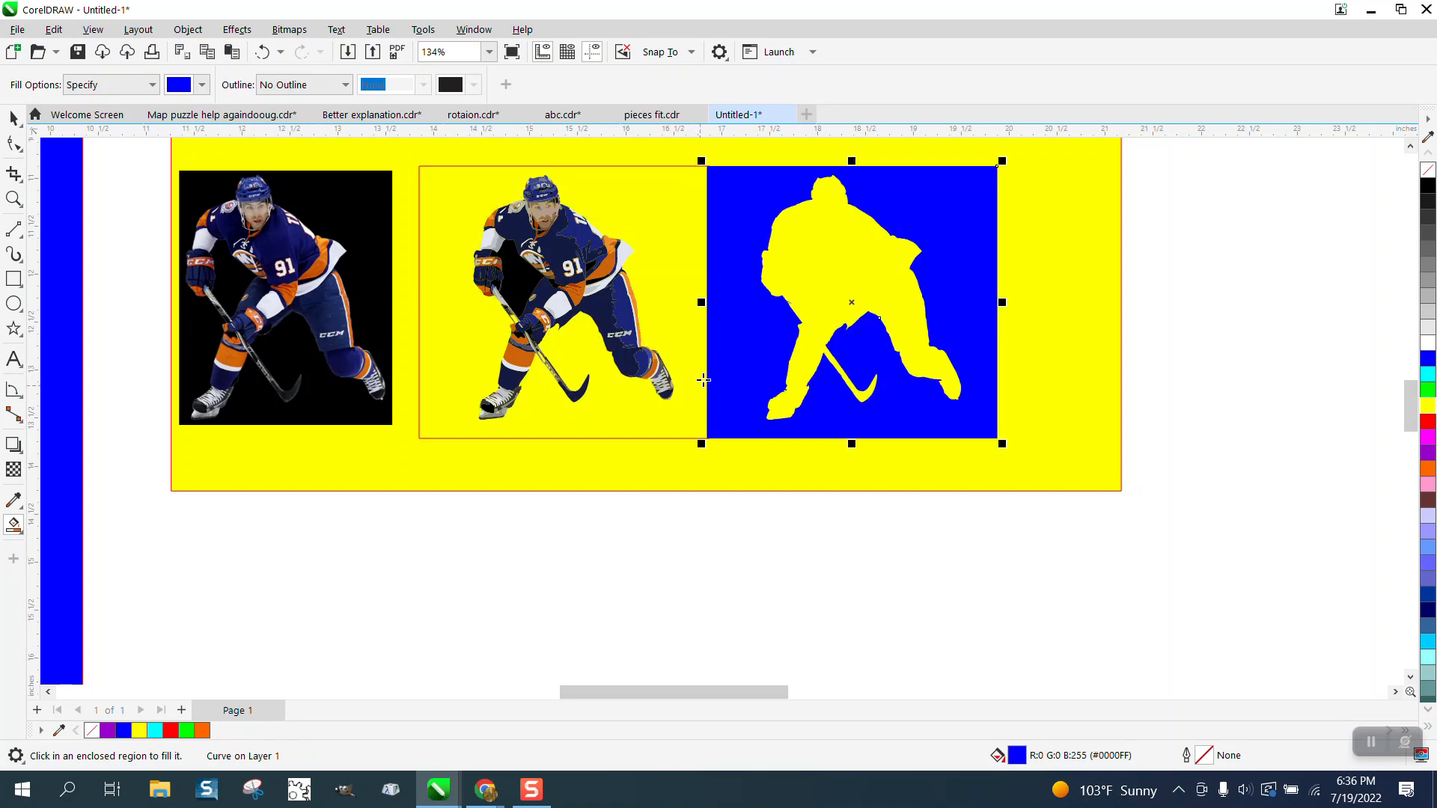
- Inspect the cutout's edges in the blue shape, and Smart Fill the player-shaped opening with green
{"action": "left_click", "coordinate": [13, 199]}
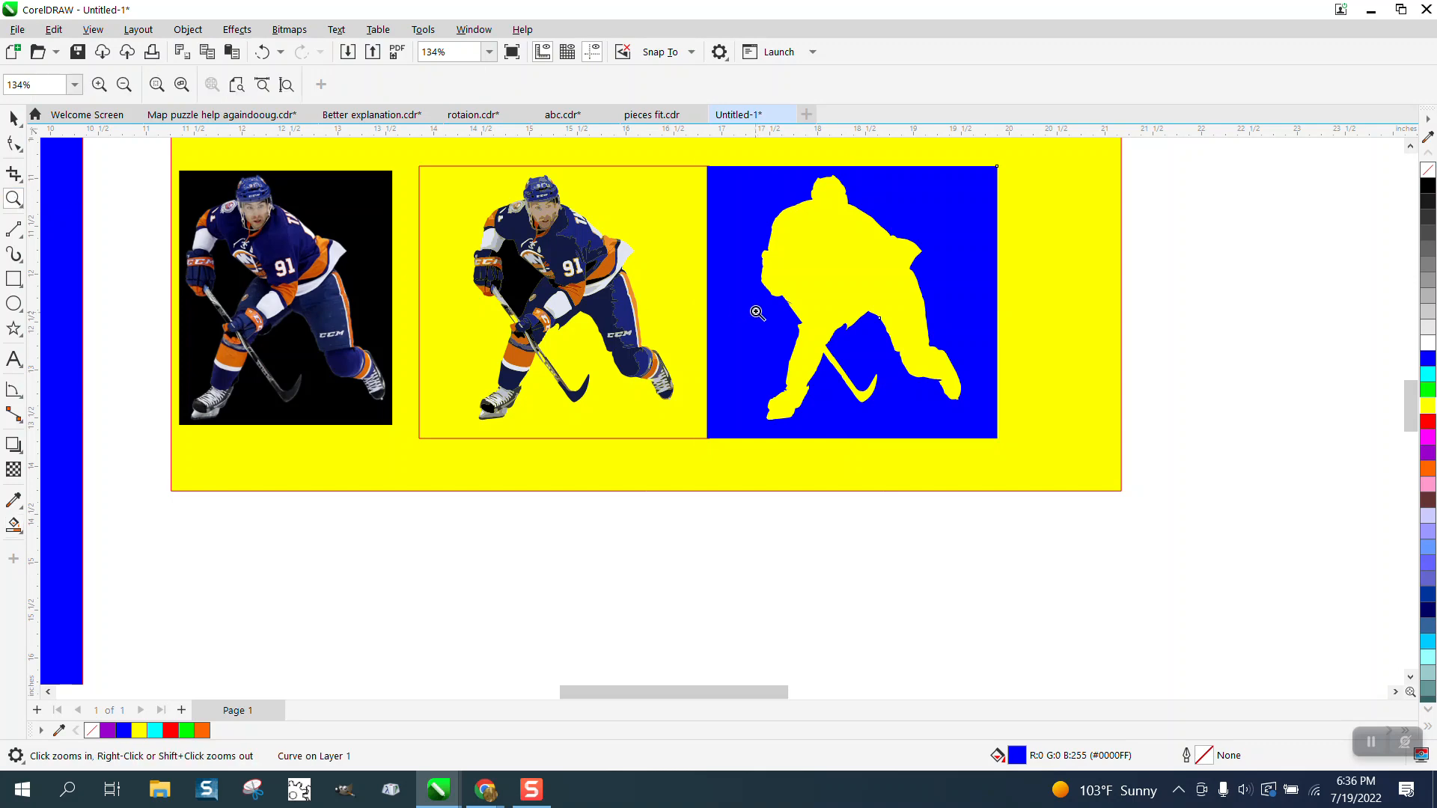
{"action": "left_click_drag", "start_coordinate": [762, 275], "coordinate": [870, 341]}
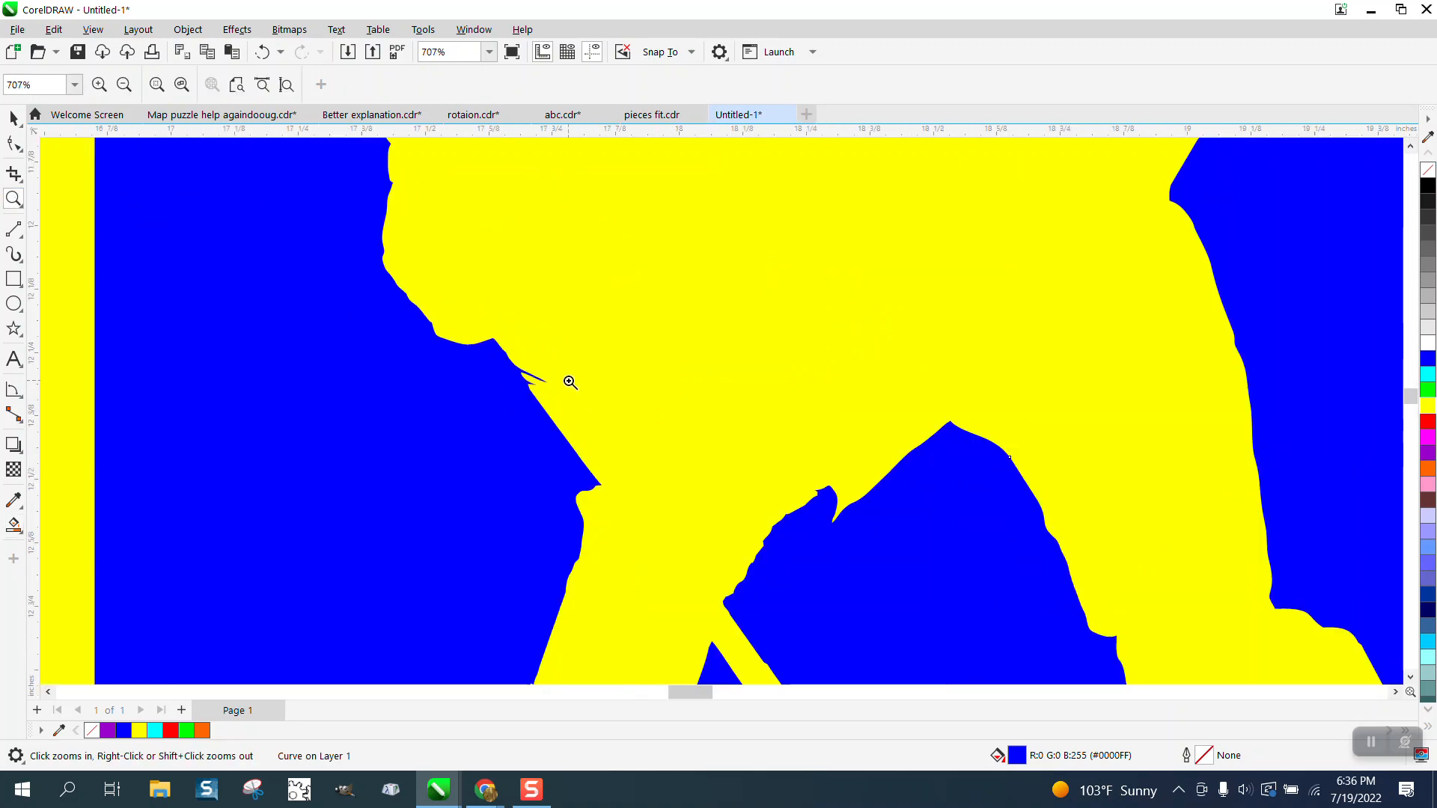
{"action": "scroll", "coordinate": [567, 379], "scroll_direction": "down", "scroll_amount": 3}
{"action": "scroll", "coordinate": [580, 391], "scroll_direction": "down", "scroll_amount": 2}
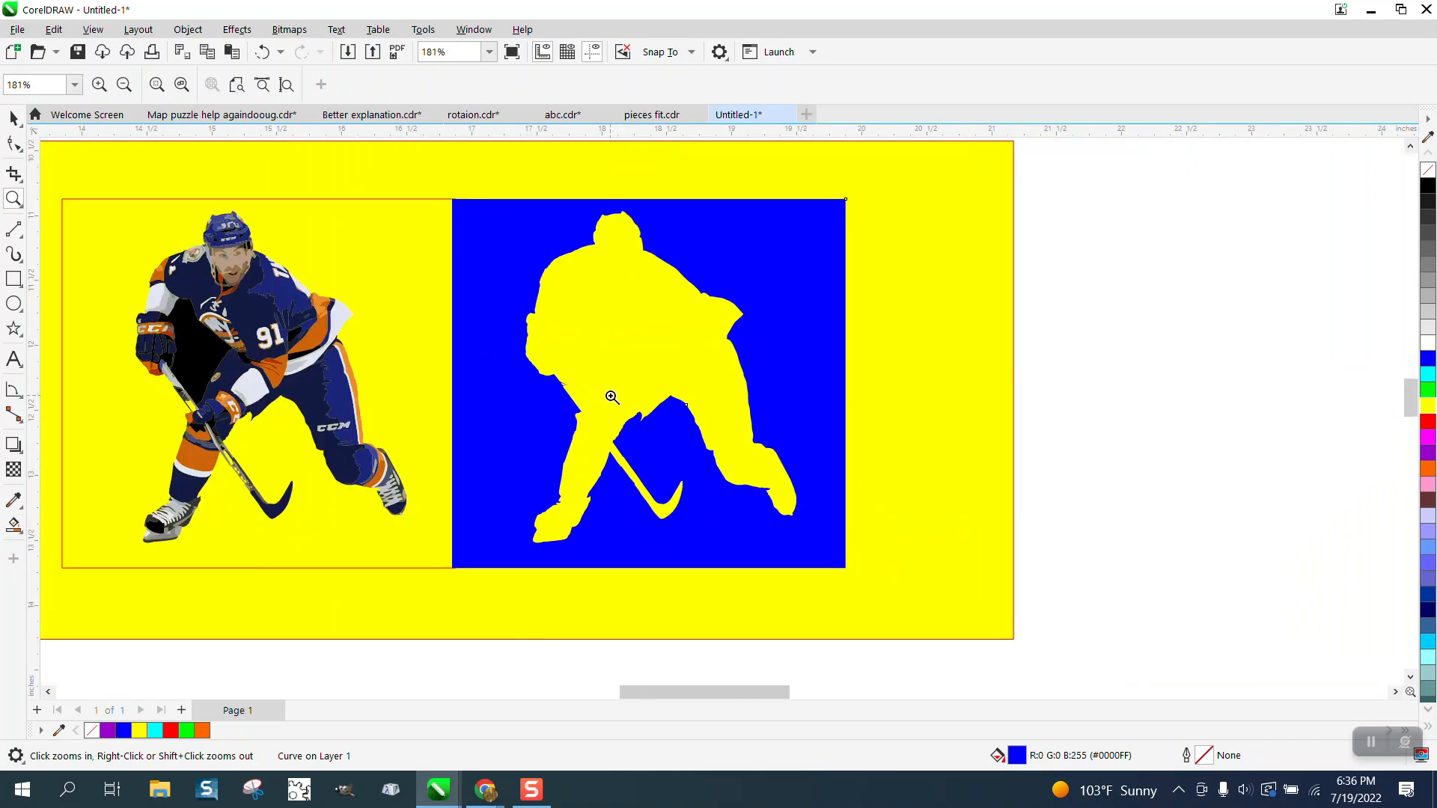
{"action": "left_click", "coordinate": [15, 118]}
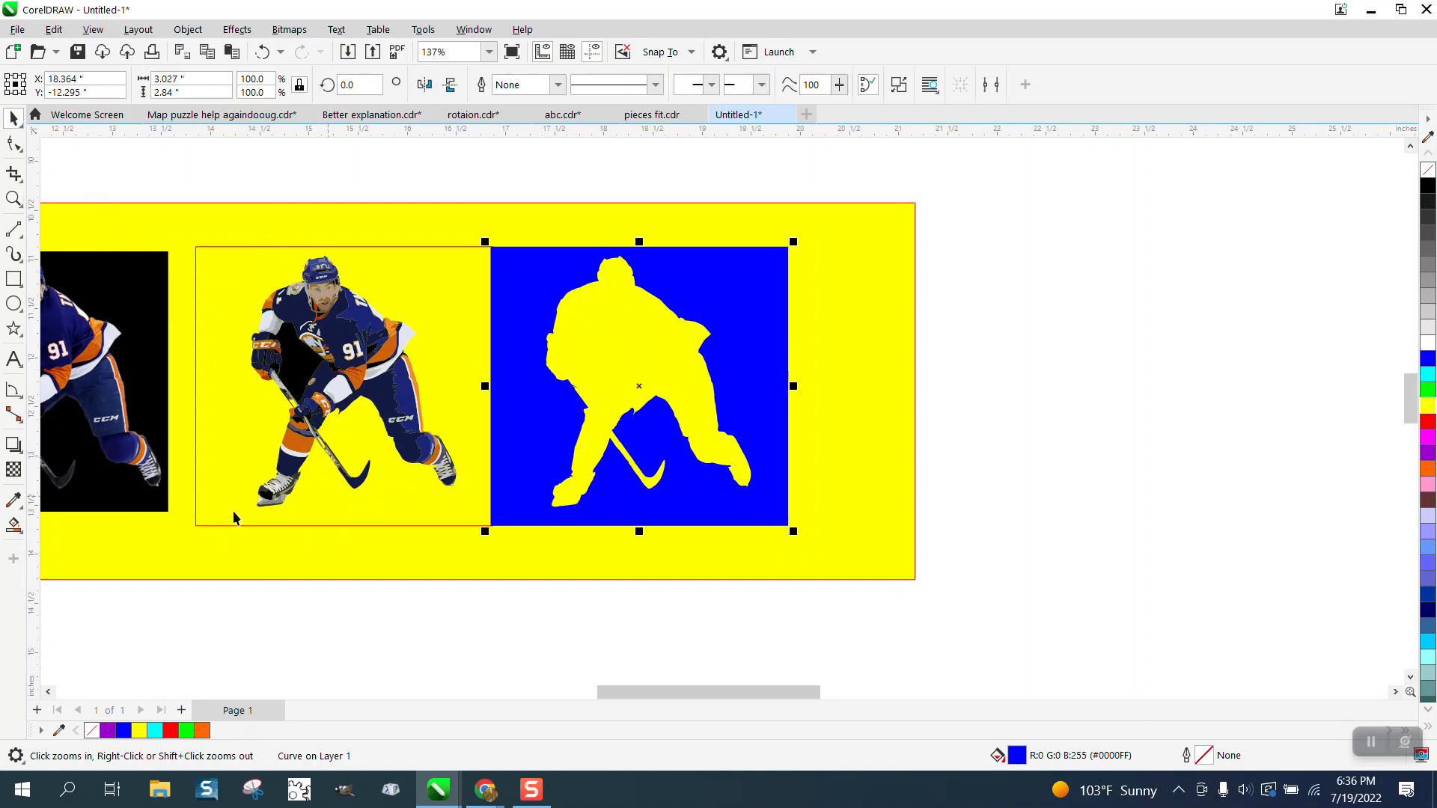
{"action": "left_click", "coordinate": [15, 526]}
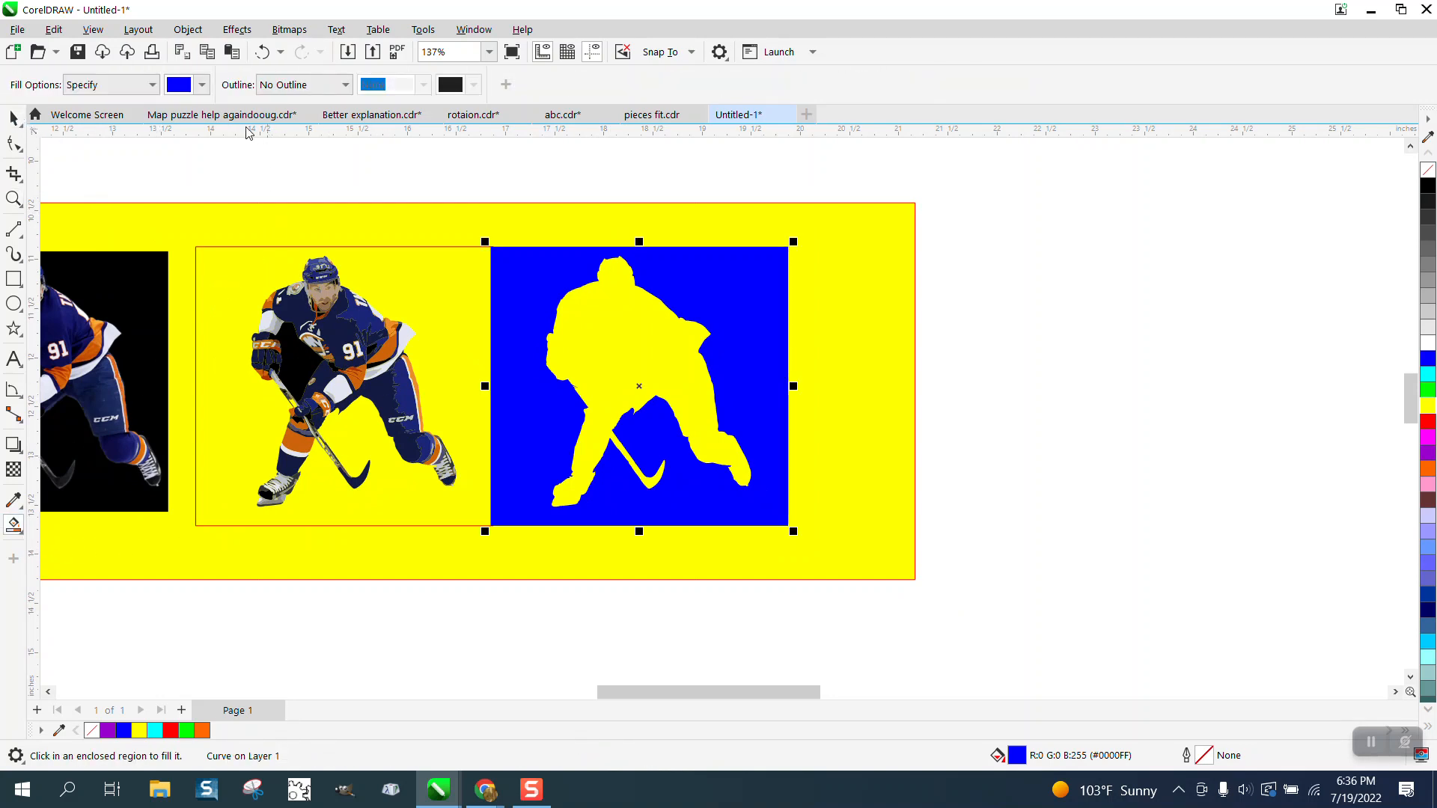
{"action": "left_click", "coordinate": [202, 84]}
{"action": "left_click", "coordinate": [298, 196]}
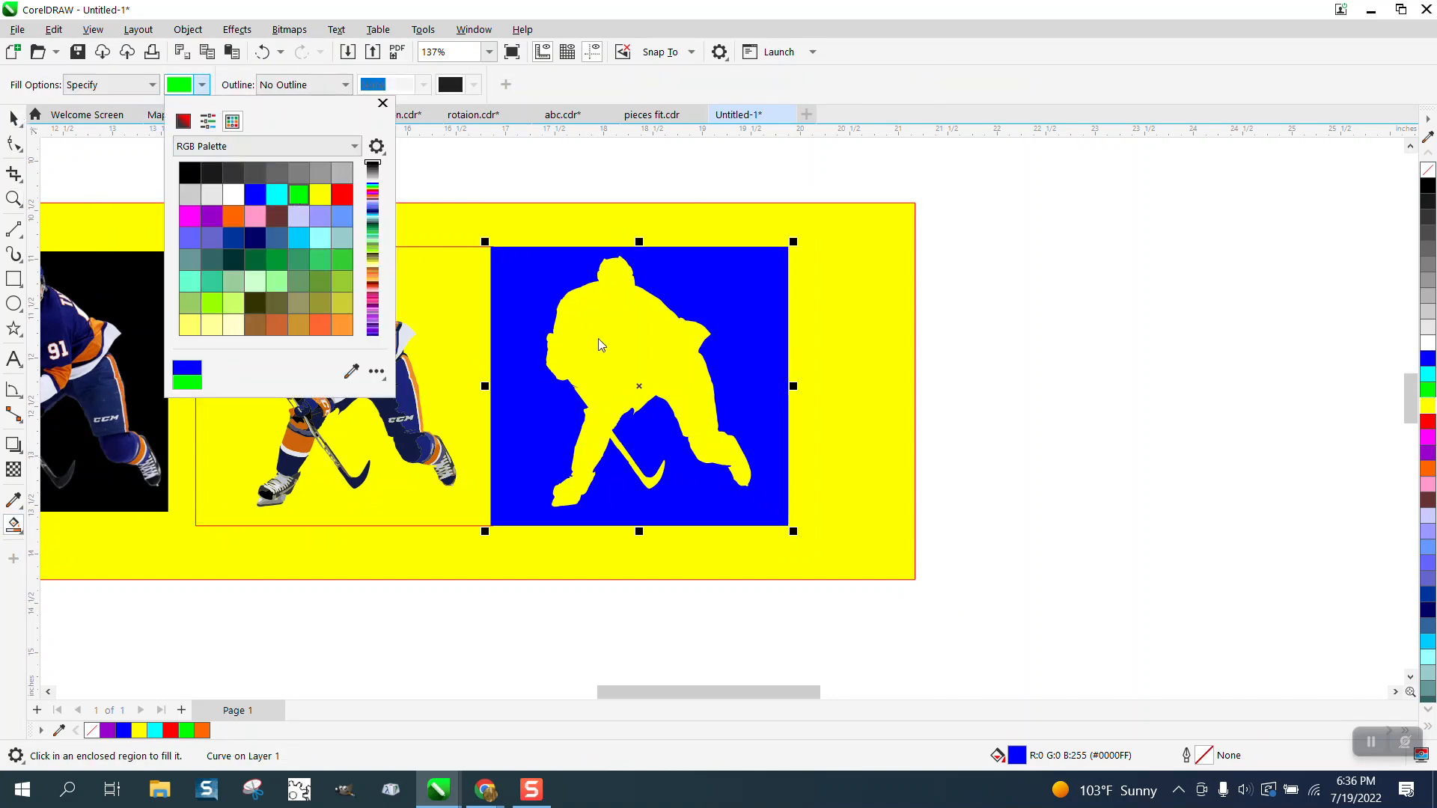
{"action": "left_click", "coordinate": [607, 334]}
- Move the green silhouette left until it covers the player in the original black-background photo
{"action": "scroll", "coordinate": [1053, 361], "scroll_direction": "down", "scroll_amount": 2}
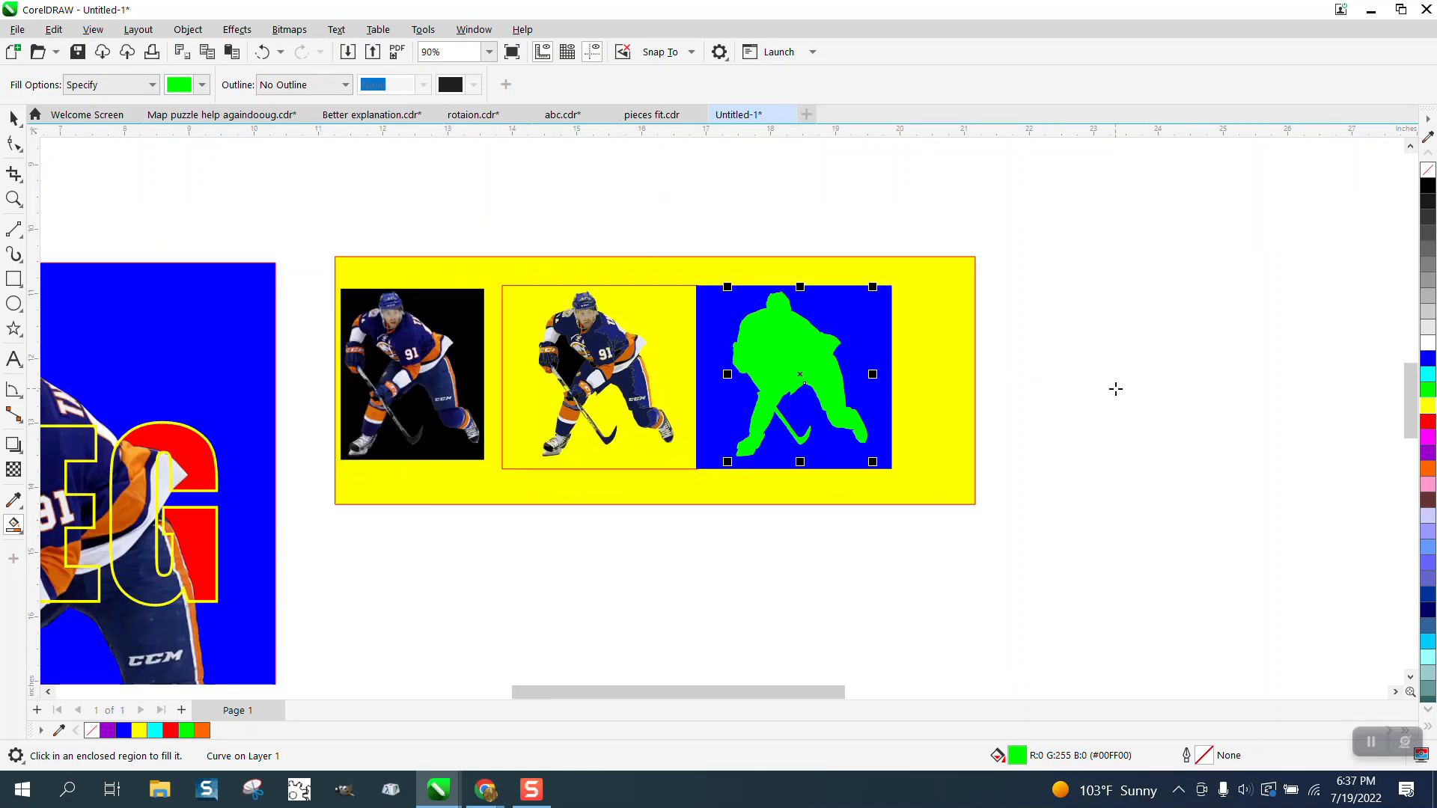
{"action": "key", "text": "ctrl+z"}
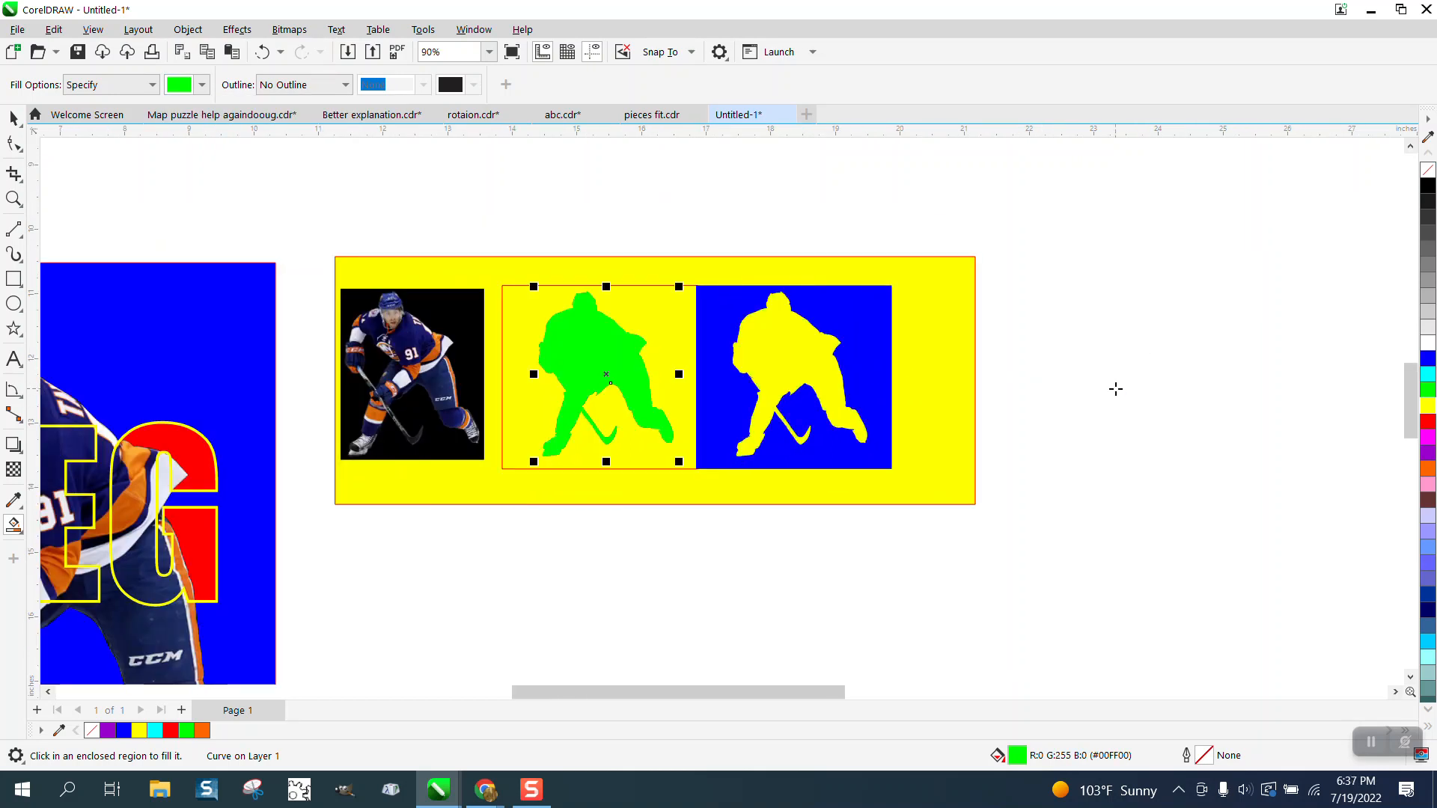
{"action": "key", "text": "ctrl+z"}
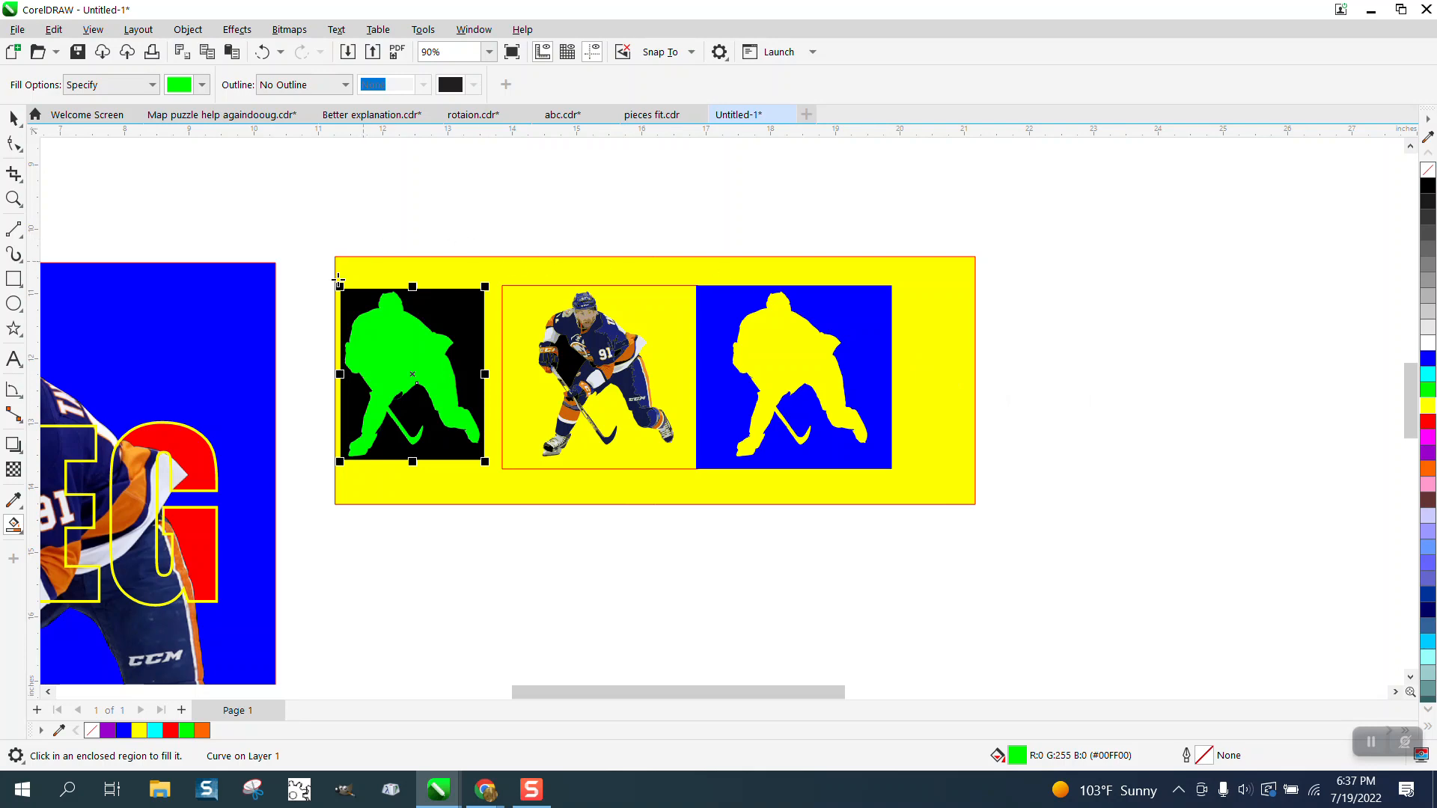
- Intersect the original black-background photo with the green silhouette to create a cut-out bitmap of the player
{"action": "left_click", "coordinate": [13, 198]}
{"action": "left_click_drag", "start_coordinate": [283, 229], "coordinate": [657, 493]}
{"action": "left_click", "coordinate": [15, 118]}
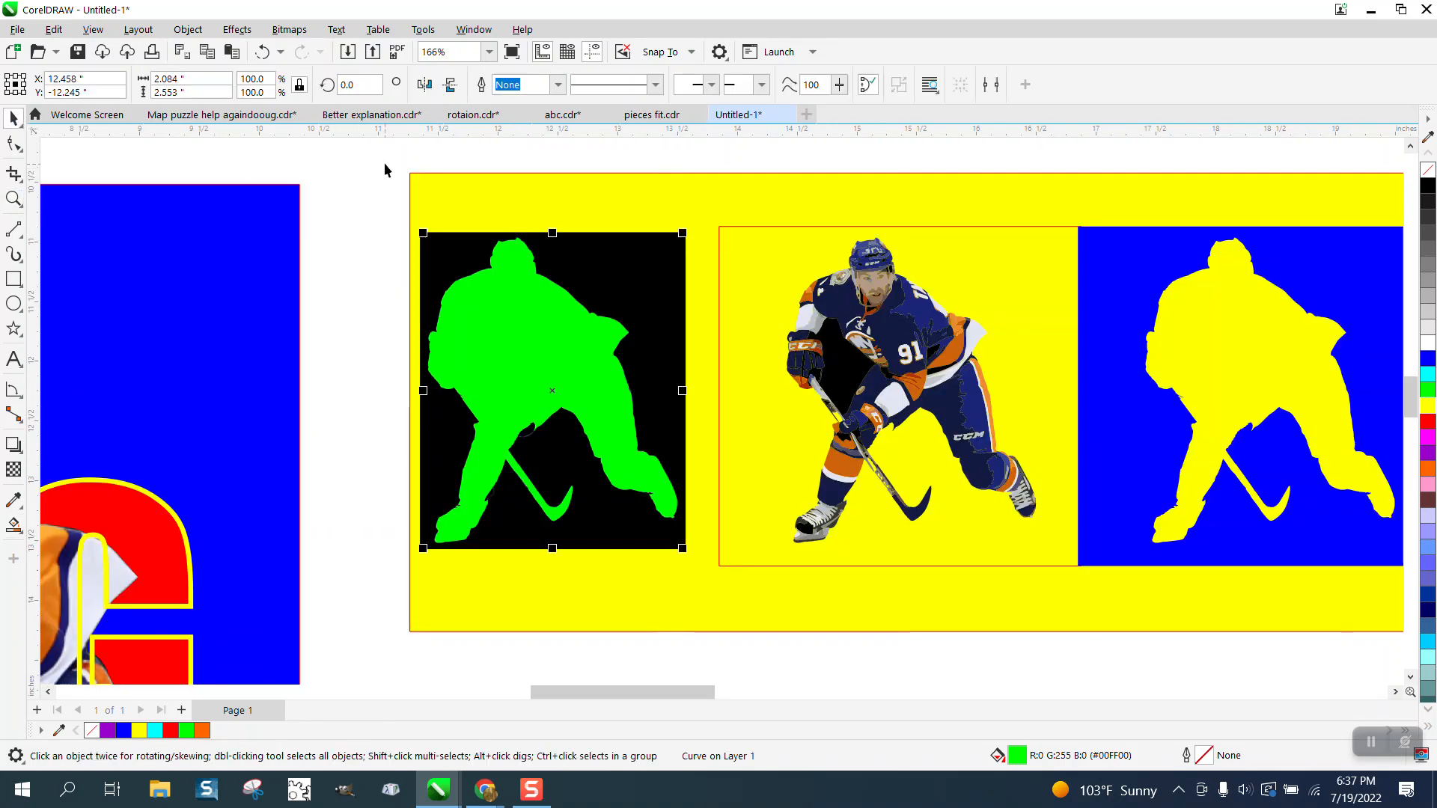
{"action": "left_click_drag", "start_coordinate": [384, 163], "coordinate": [701, 591]}
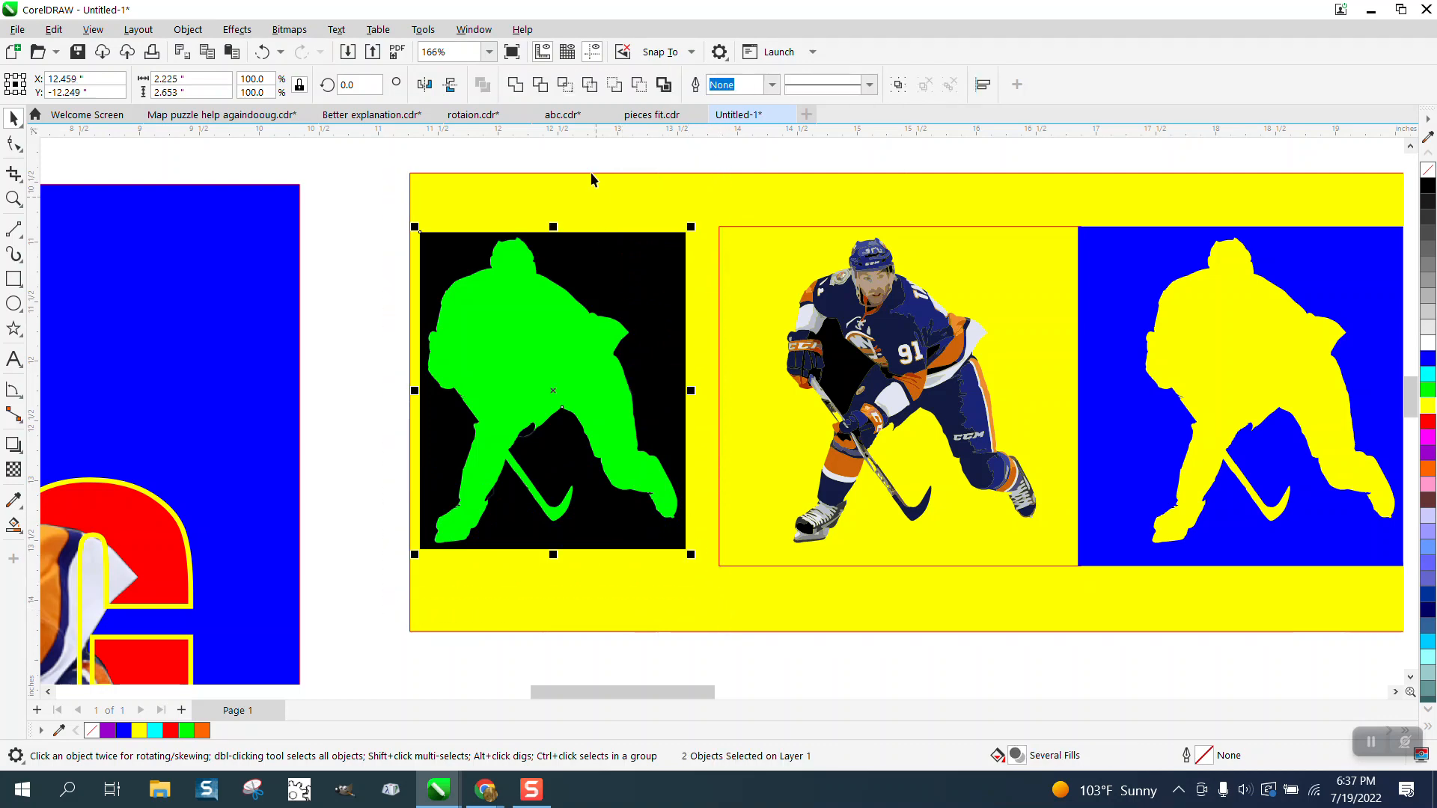
{"action": "key", "text": "F3"}
{"action": "key", "text": "F3"}
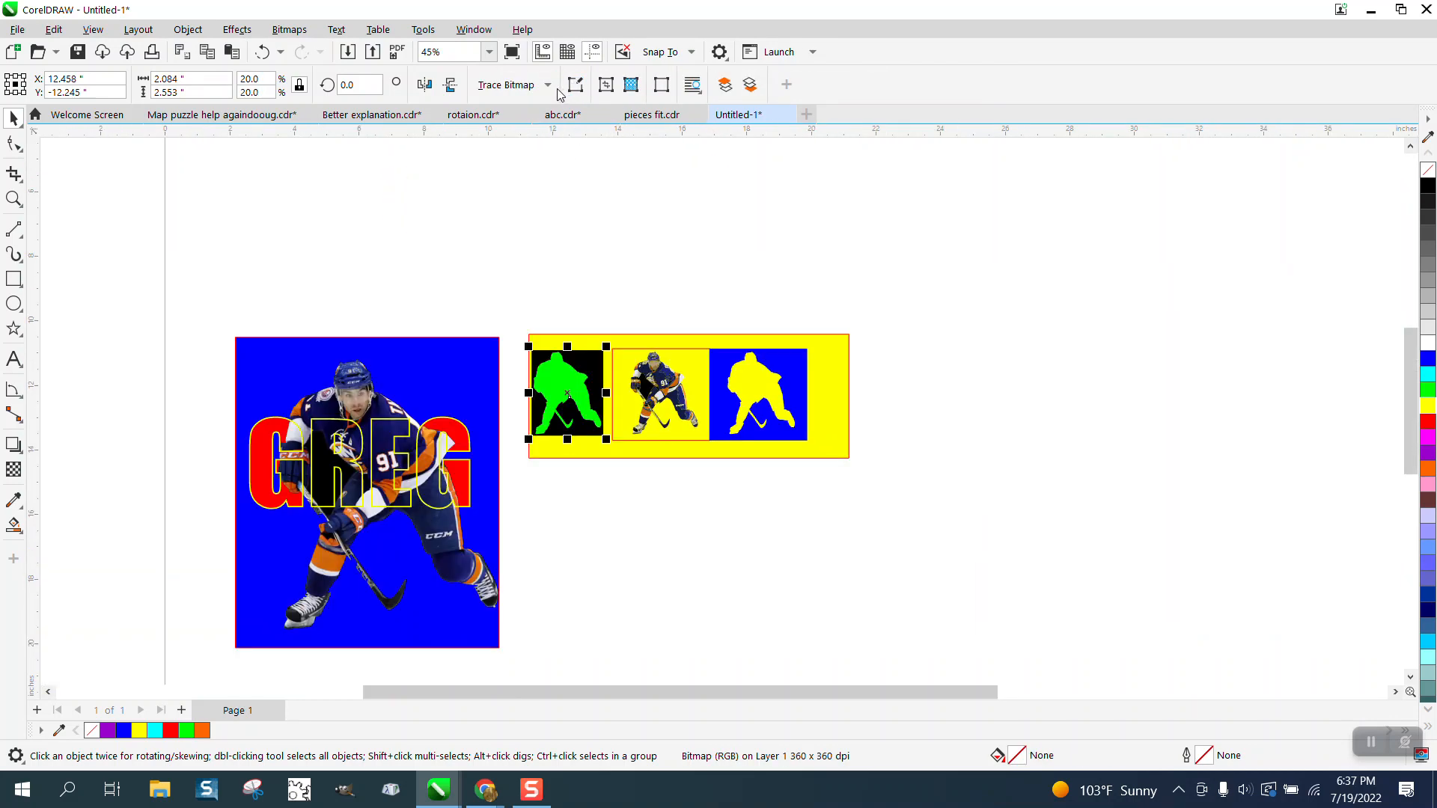
- Move the player cutout straight down below the black photo and place the yellow rectangle behind it
{"action": "key", "text": "Down"}
{"action": "key", "text": "Down"}
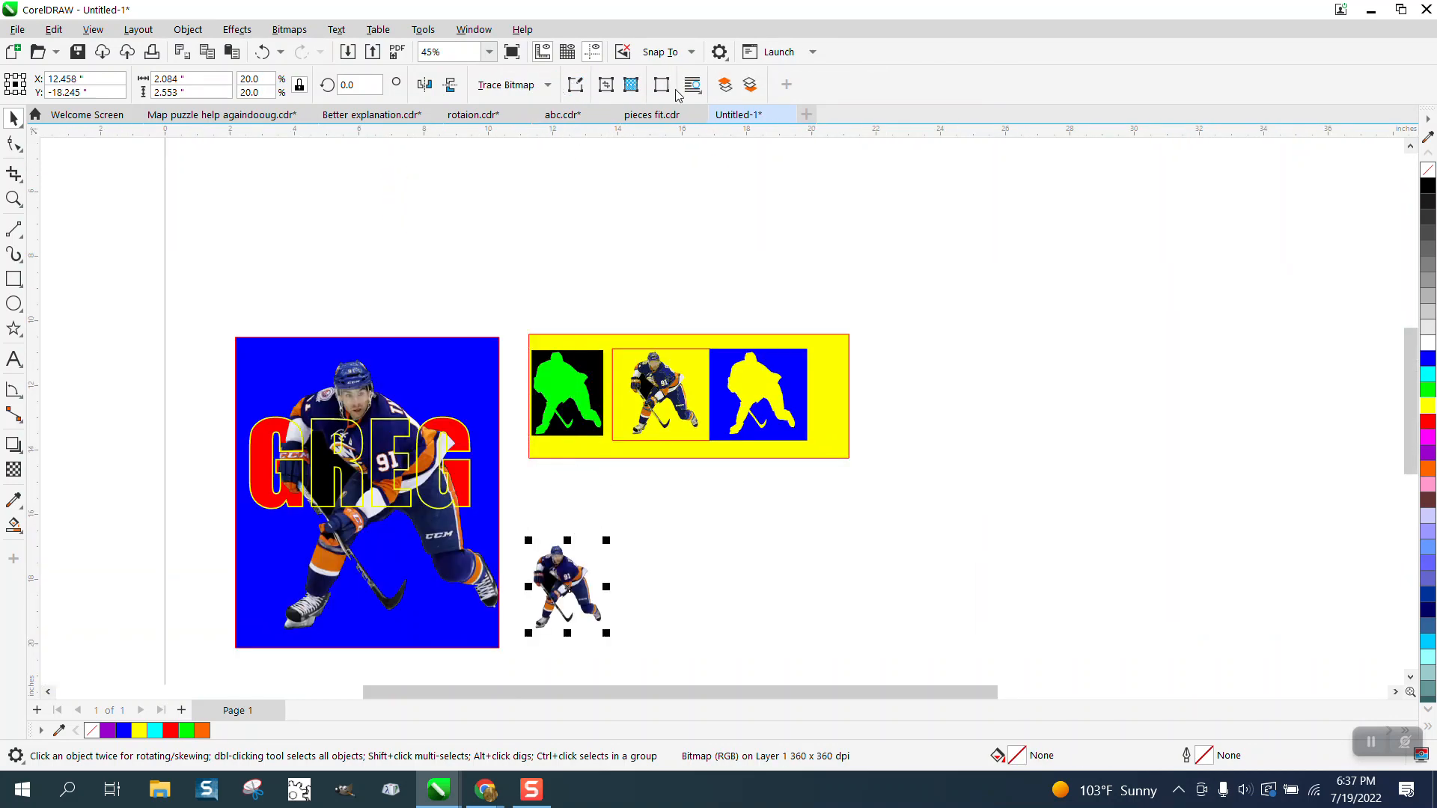
{"action": "left_click_drag", "start_coordinate": [846, 387], "coordinate": [831, 591]}
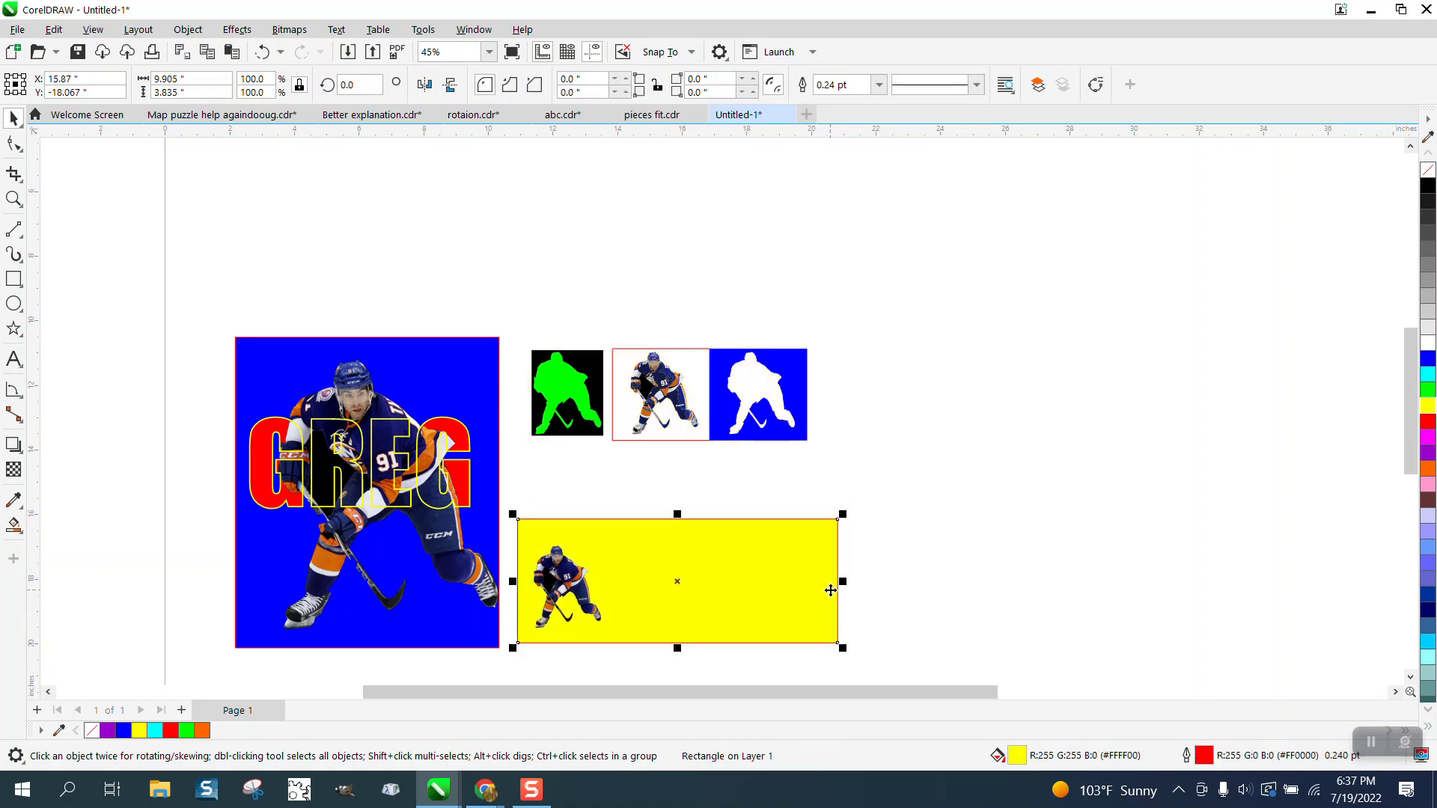
- Delete the curve nodes that form the pointed spur on the cutout's edge beneath the player's forearm
{"action": "left_click", "coordinate": [13, 198]}
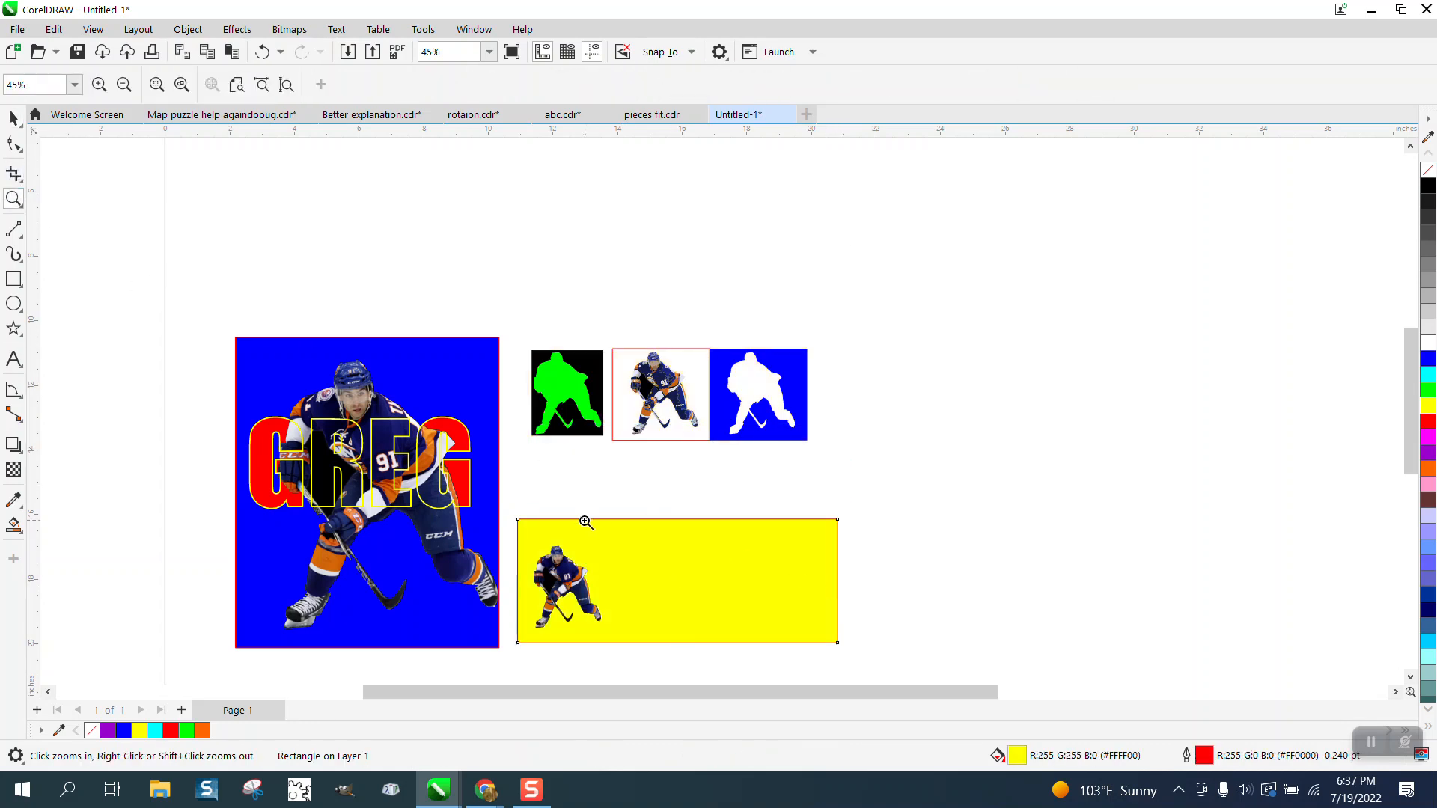
{"action": "left_click_drag", "start_coordinate": [540, 547], "coordinate": [650, 632]}
{"action": "left_click_drag", "start_coordinate": [481, 436], "coordinate": [594, 504]}
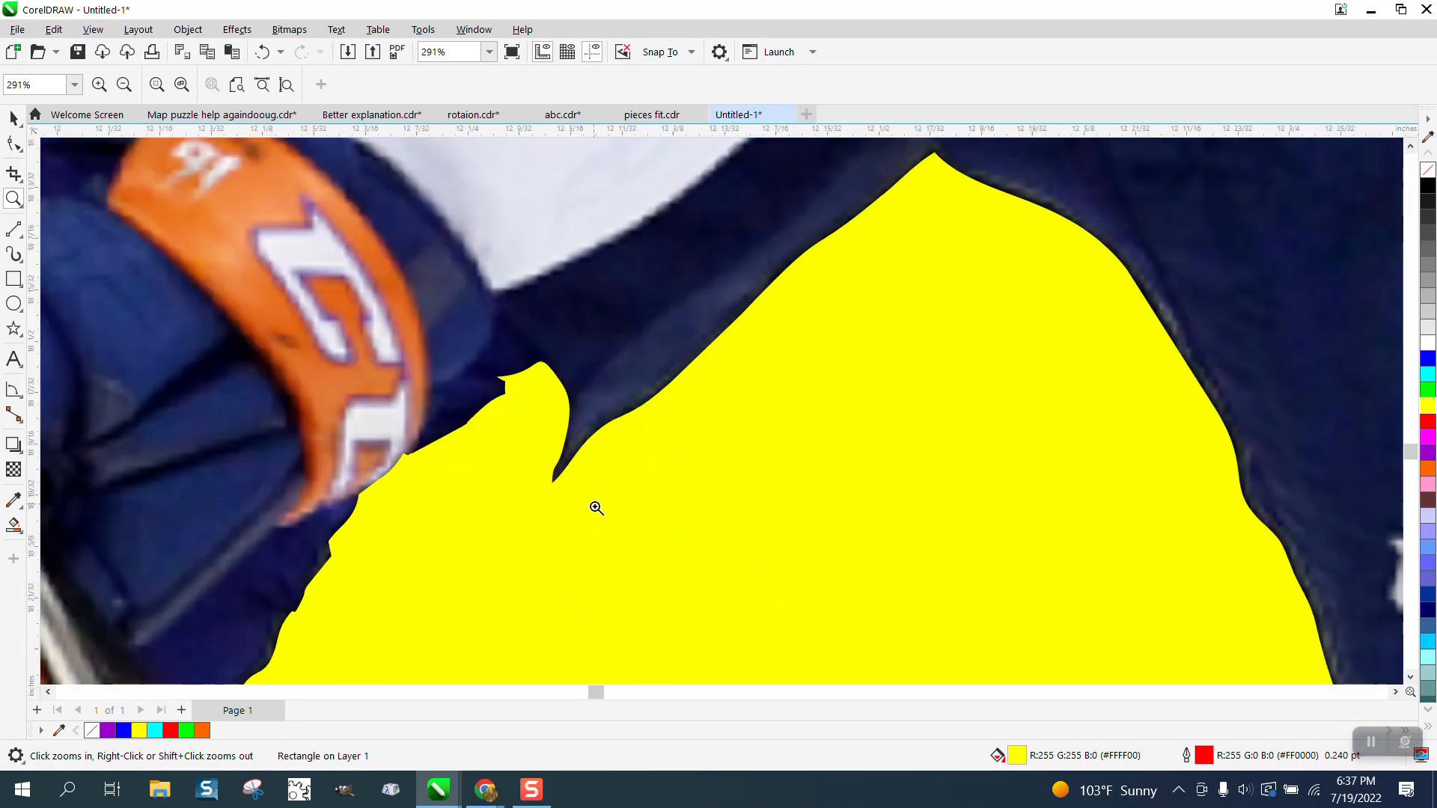
{"action": "left_click", "coordinate": [22, 153]}
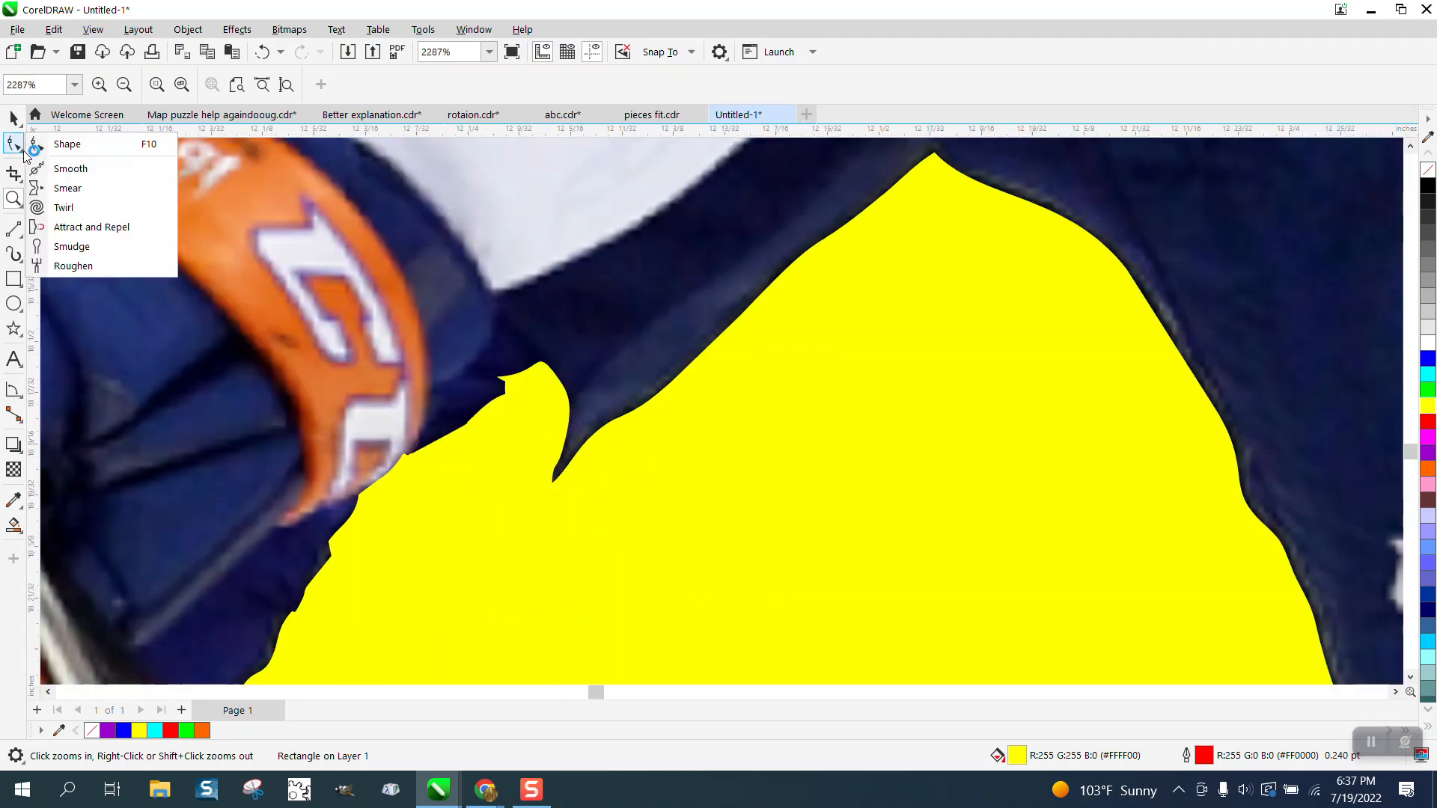
{"action": "left_click", "coordinate": [72, 166]}
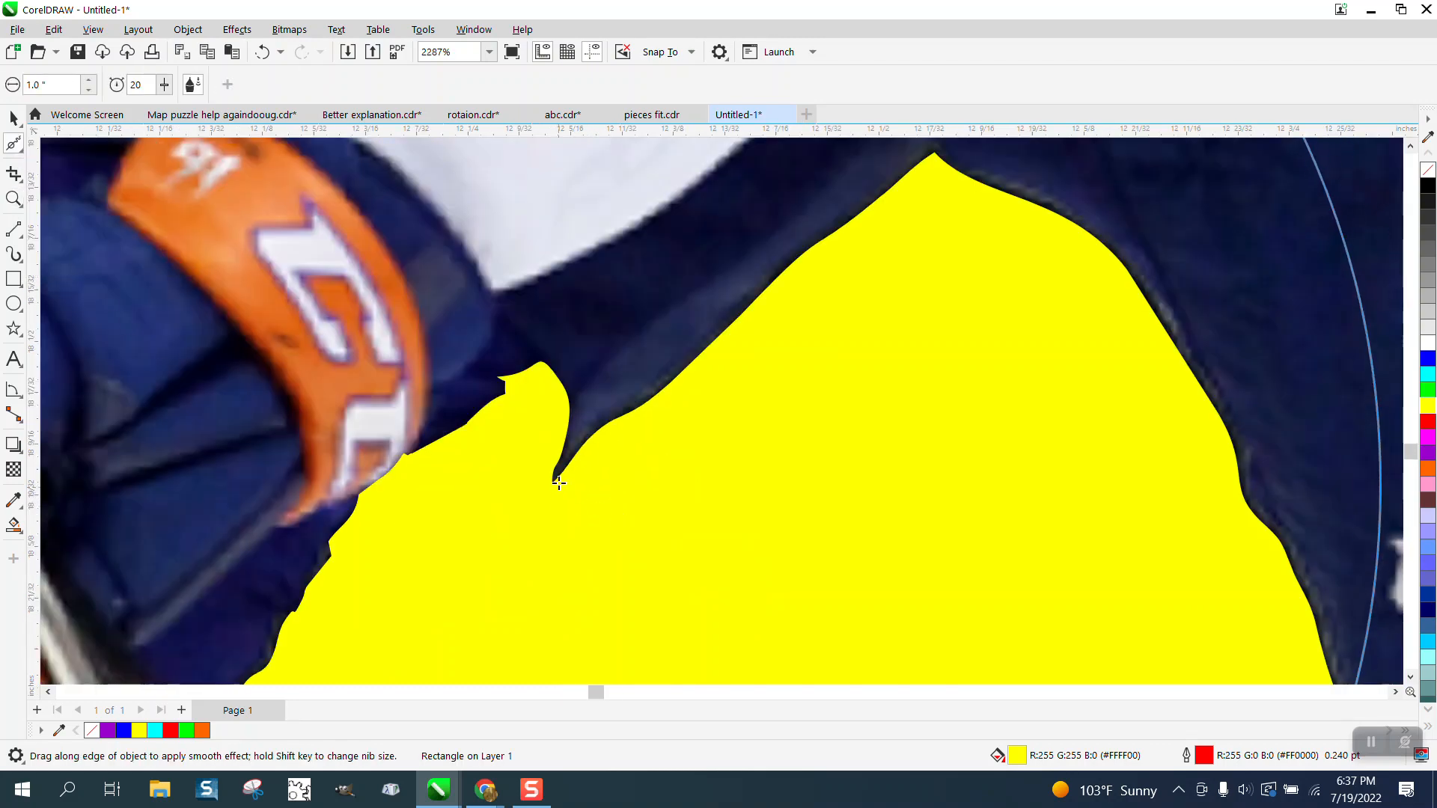
{"action": "left_click", "coordinate": [22, 153]}
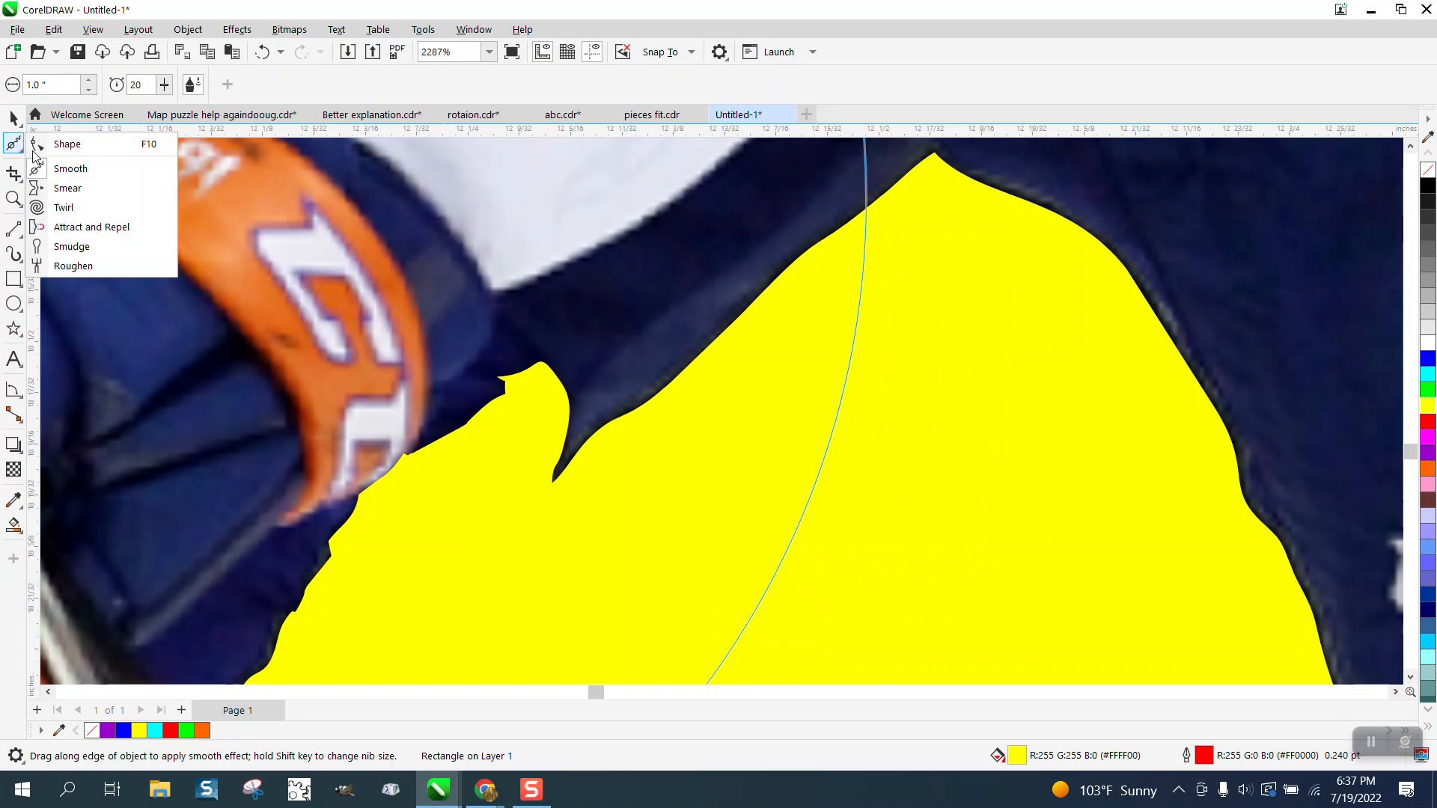
{"action": "left_click", "coordinate": [56, 142]}
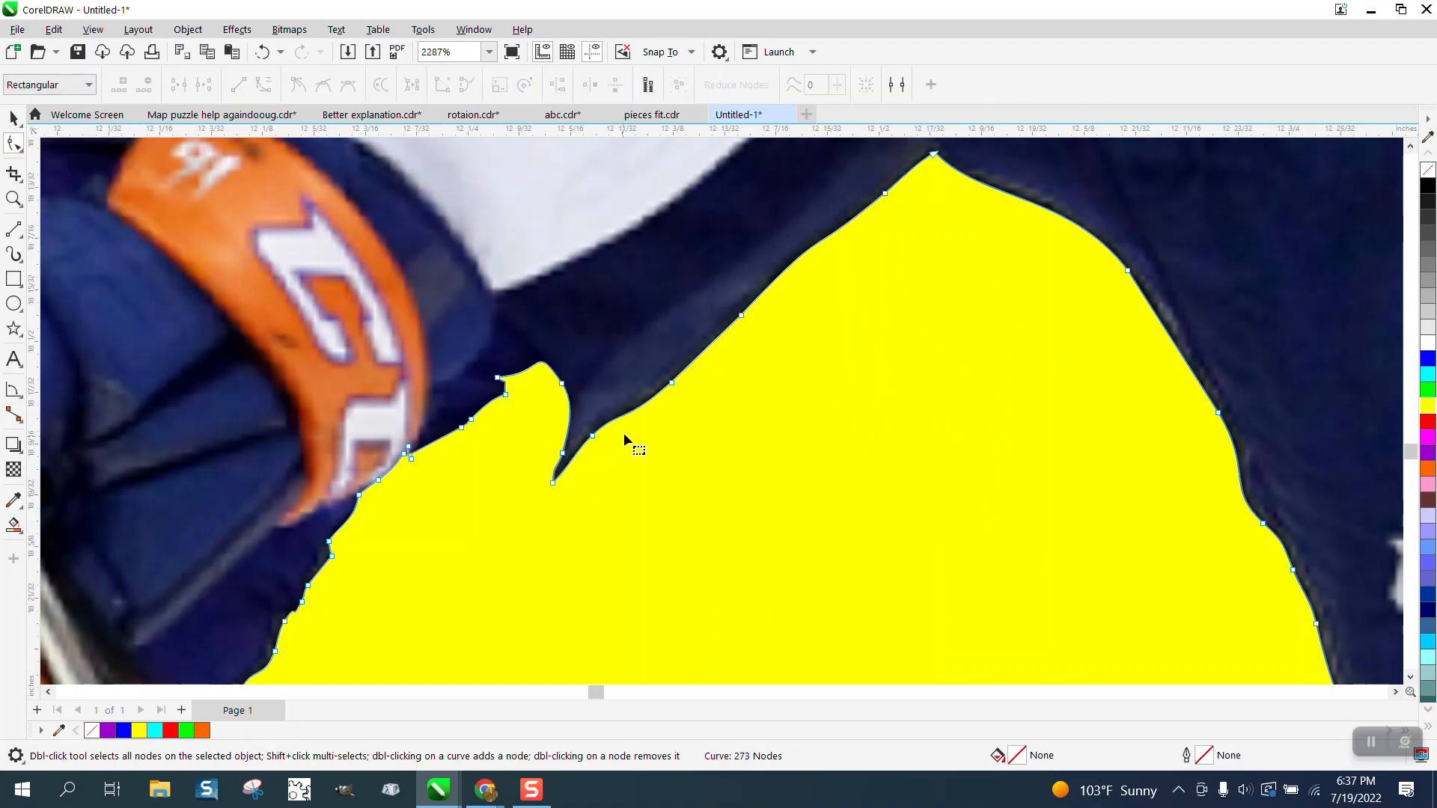
{"action": "left_click_drag", "start_coordinate": [636, 422], "coordinate": [514, 510]}
{"action": "key", "text": "Delete"}
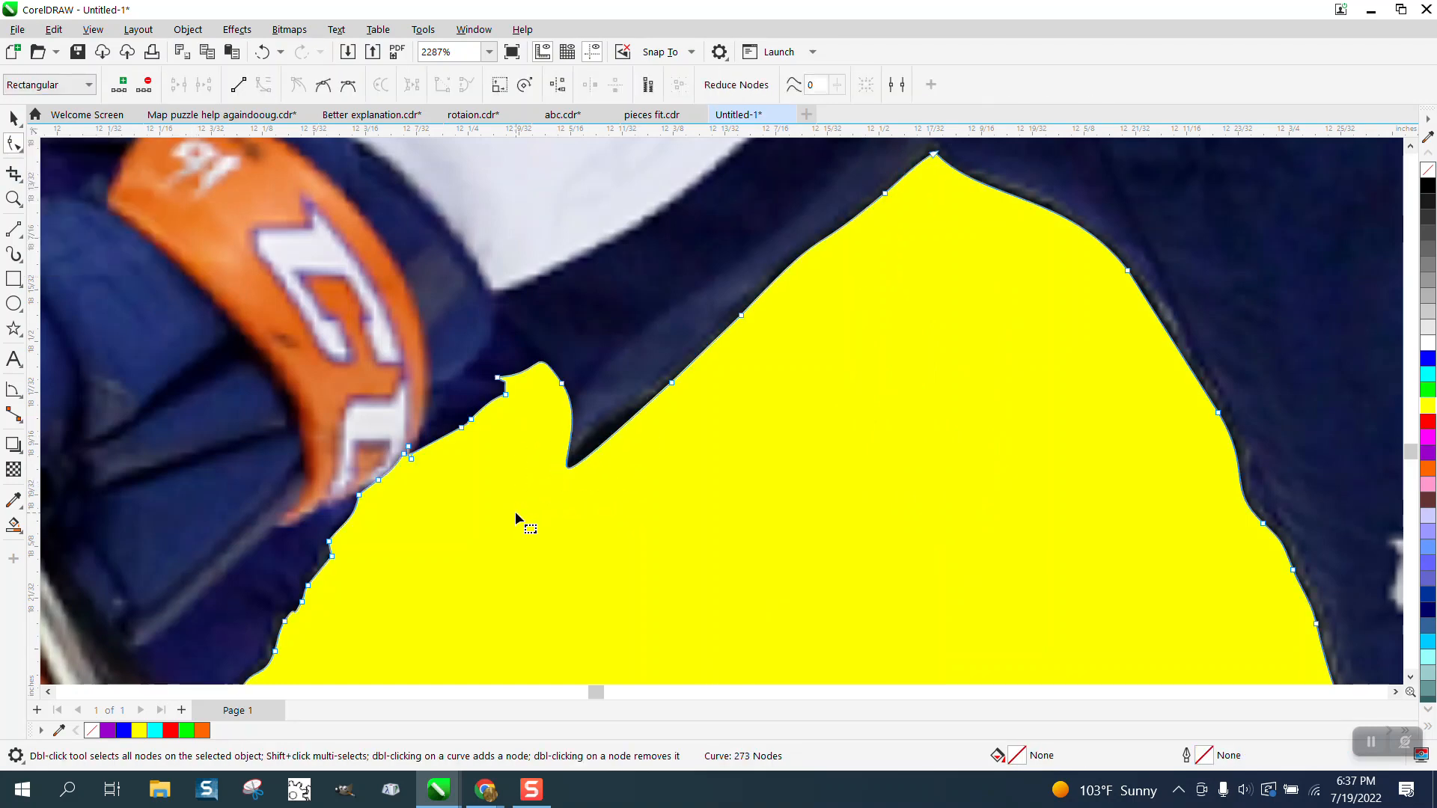
- Convert the curved segments around the remaining notch beneath the forearm to straight lines
{"action": "left_click_drag", "start_coordinate": [739, 379], "coordinate": [542, 404]}
{"action": "right_click", "coordinate": [671, 389]}
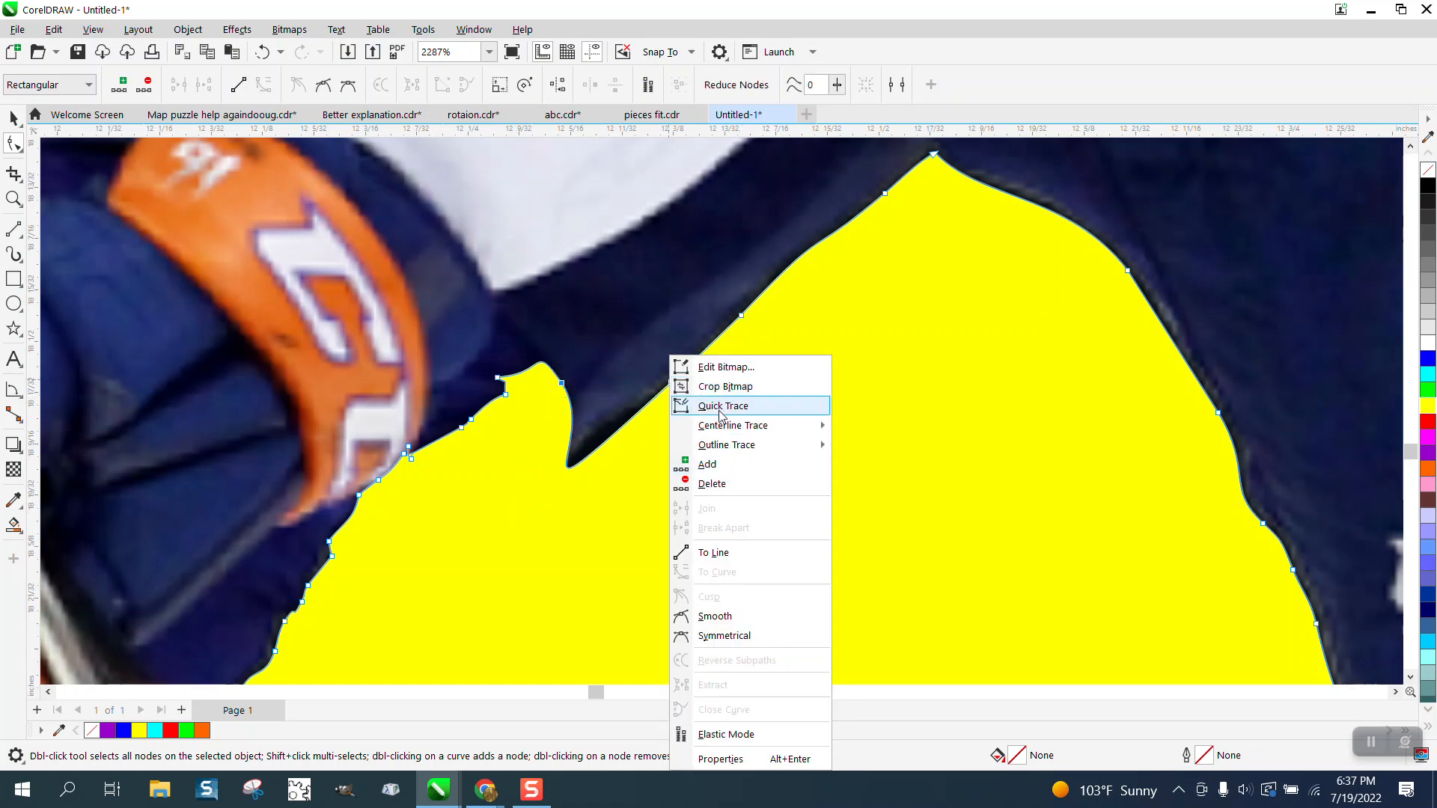
{"action": "left_click", "coordinate": [734, 554]}
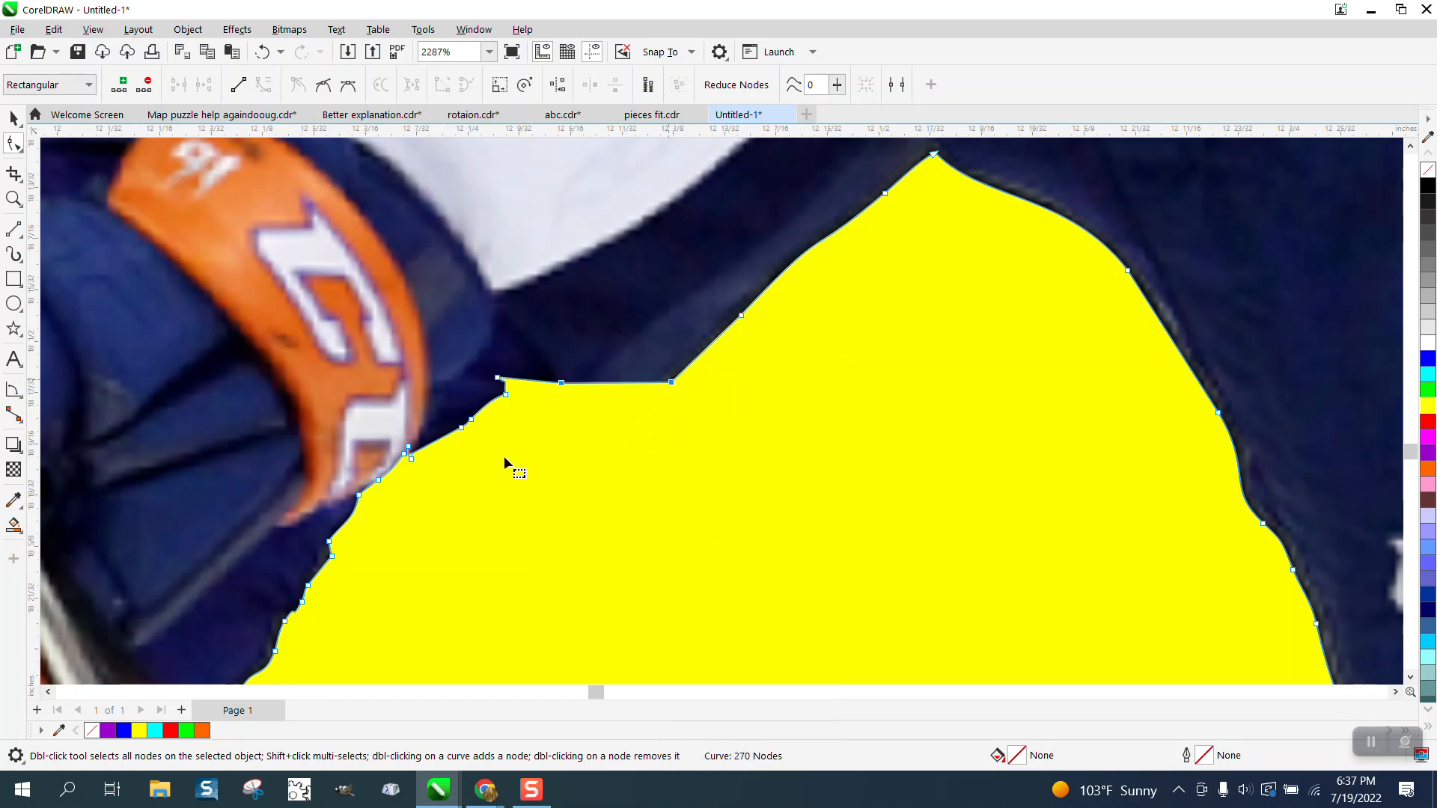
- Smooth the straightened edge beneath the forearm using the Smooth tool with a 0.25" nib
{"action": "left_click", "coordinate": [18, 147]}
{"action": "left_click", "coordinate": [83, 170]}
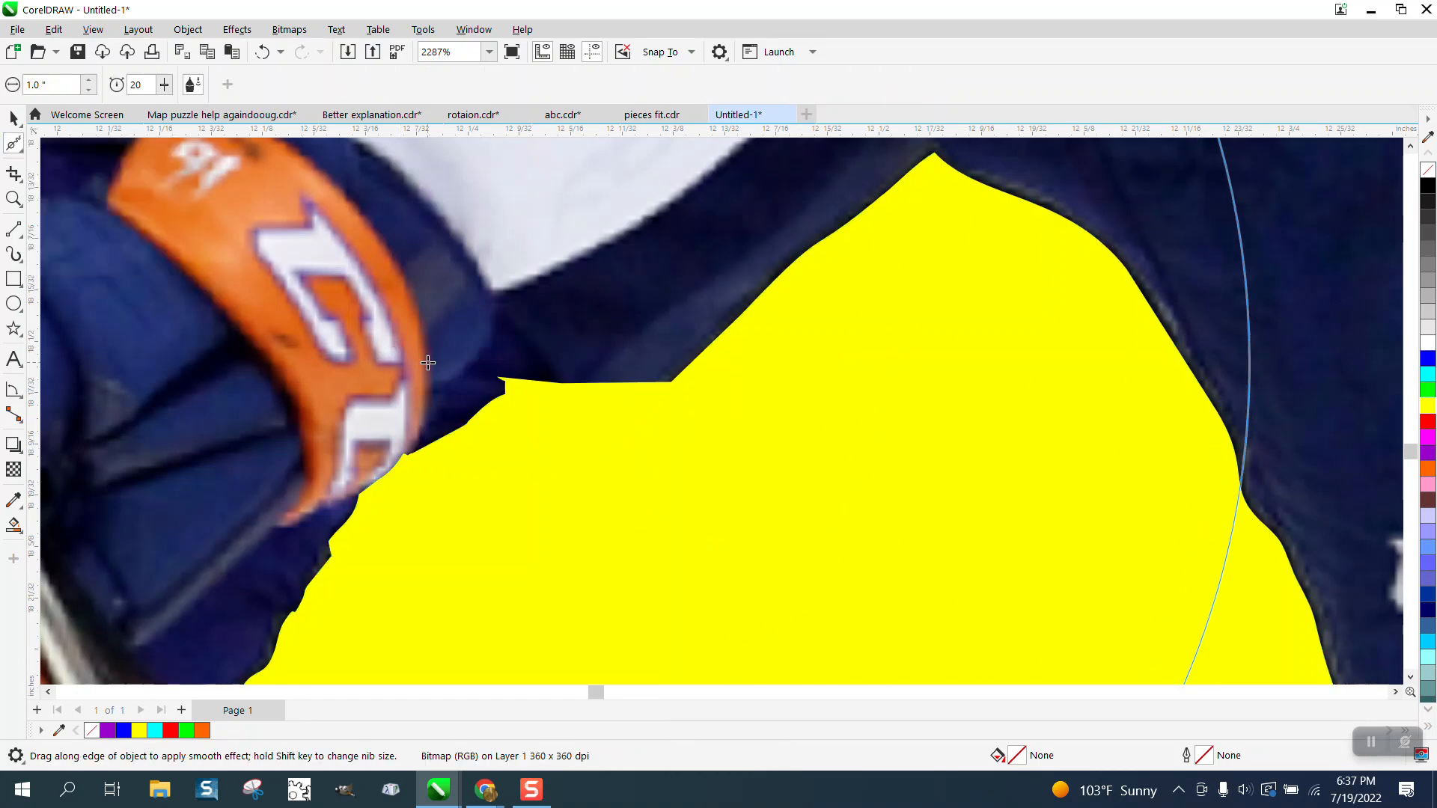
{"action": "type", "text": "."}
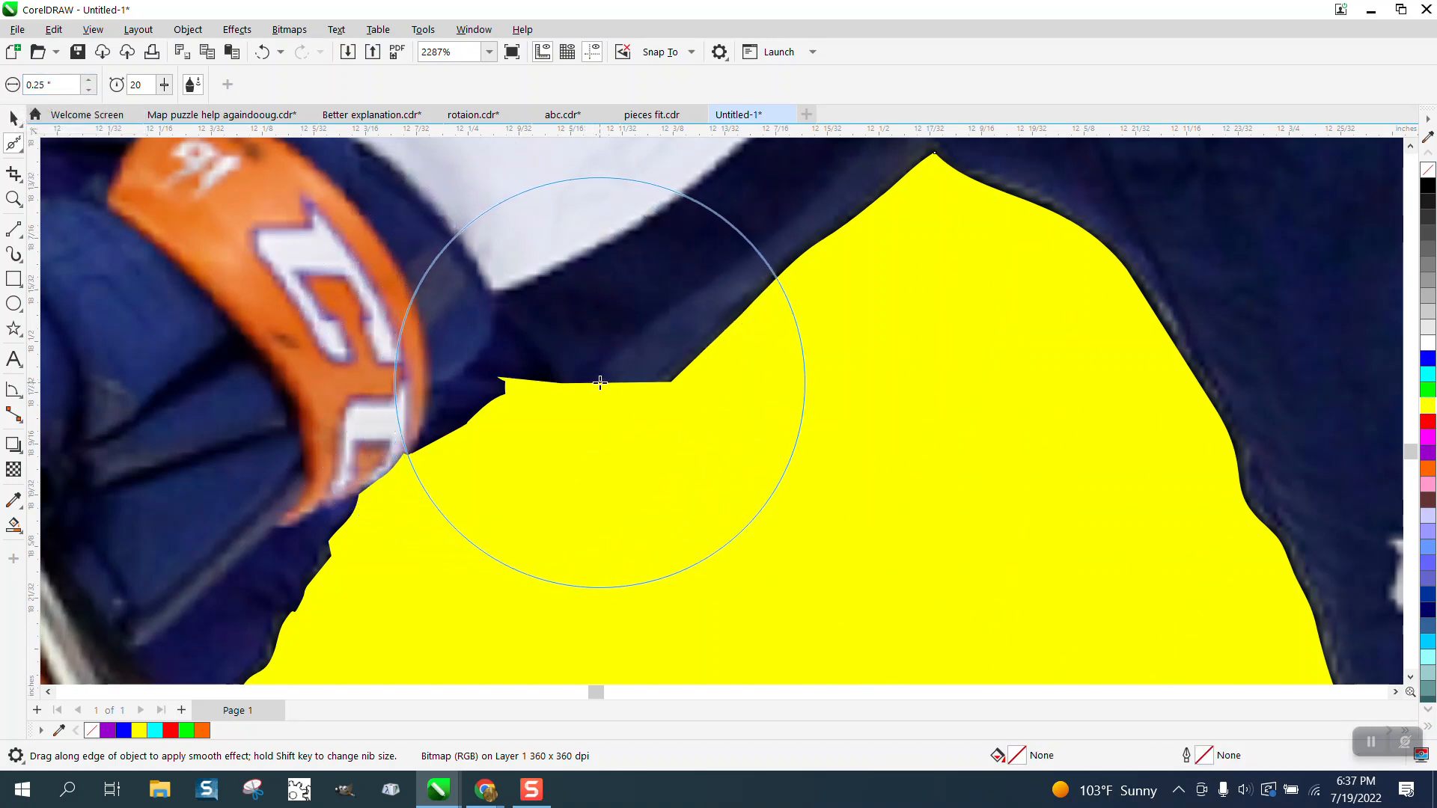
{"action": "mouse_move", "coordinate": [607, 378]}
{"action": "left_mouse_down"}
{"action": "mouse_move", "coordinate": [627, 379]}
{"action": "mouse_move", "coordinate": [519, 378]}
{"action": "left_mouse_up"}
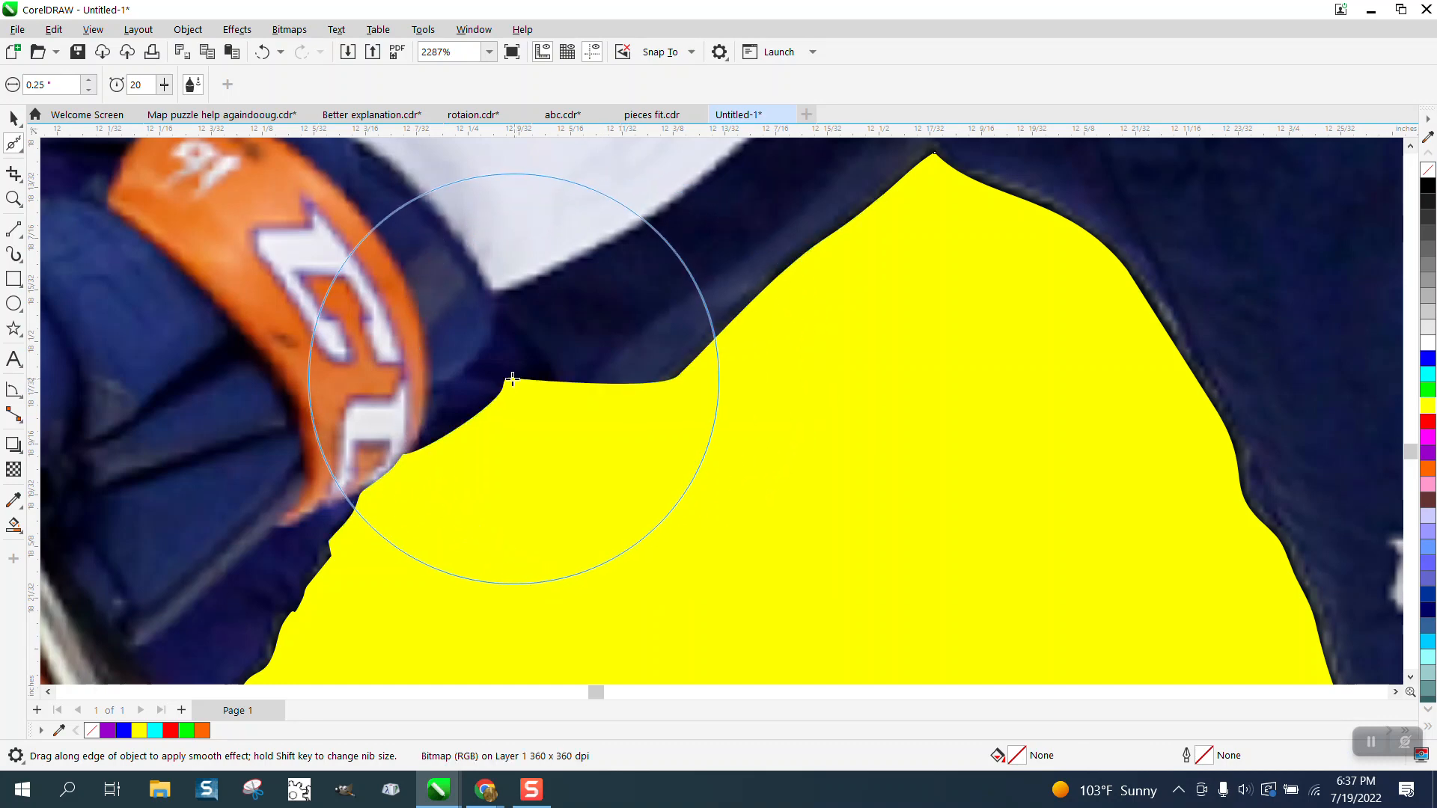
- Smooth the jagged cutout edge below the glove cuff and along the inner thigh of the other leg
{"action": "scroll", "coordinate": [419, 419], "scroll_direction": "down", "scroll_amount": 2}
{"action": "mouse_move", "coordinate": [374, 448]}
{"action": "left_mouse_down"}
{"action": "mouse_move", "coordinate": [324, 557]}
{"action": "mouse_move", "coordinate": [359, 571]}
{"action": "left_mouse_up"}
{"action": "left_click_drag", "start_coordinate": [770, 387], "coordinate": [914, 546]}
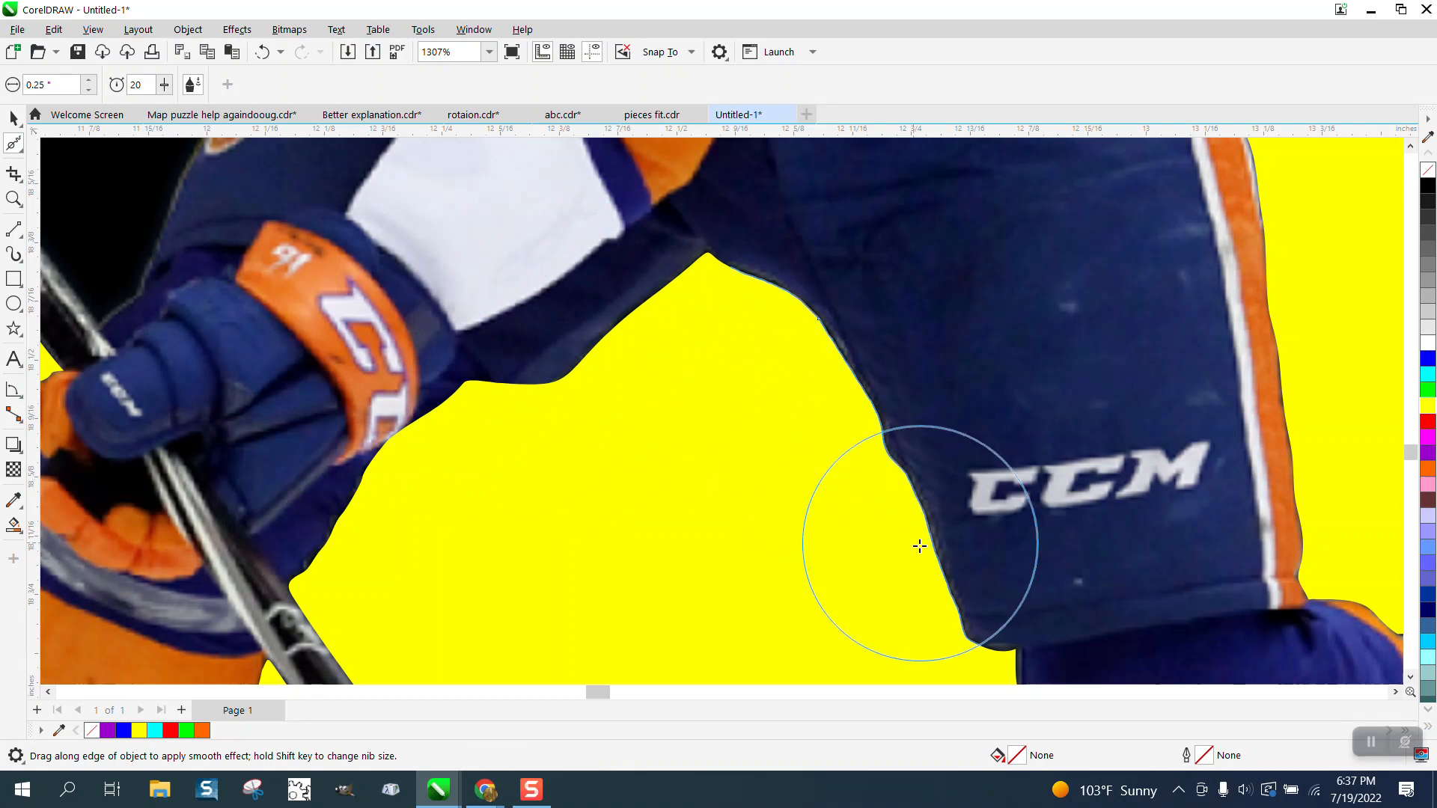
- Smooth the sharp spike at the back of the front skate, where it meets the blue sock
{"action": "scroll", "coordinate": [724, 394], "scroll_direction": "down", "scroll_amount": 1}
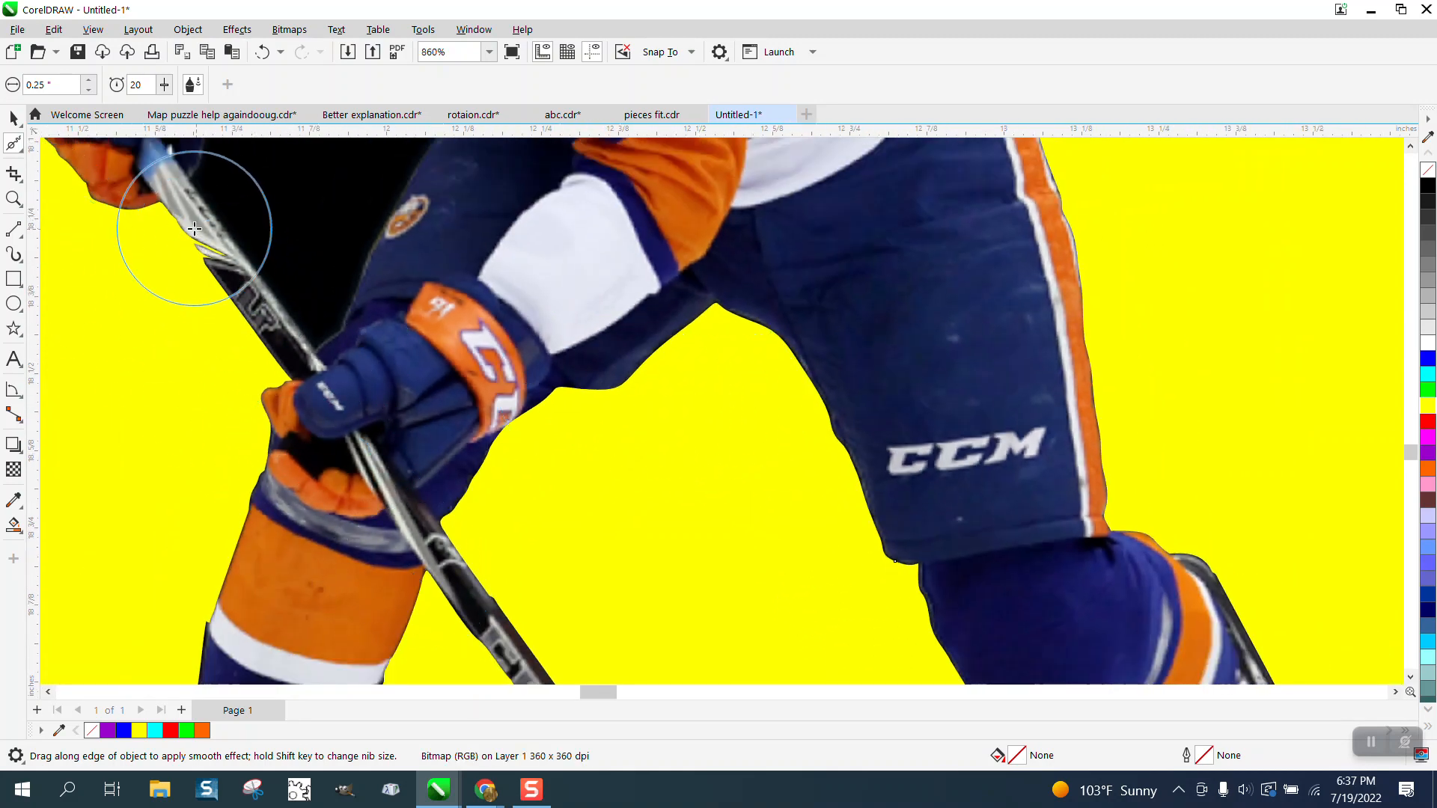
{"action": "scroll", "coordinate": [191, 233], "scroll_direction": "down", "scroll_amount": 1}
{"action": "scroll", "coordinate": [434, 481], "scroll_direction": "down", "scroll_amount": 1}
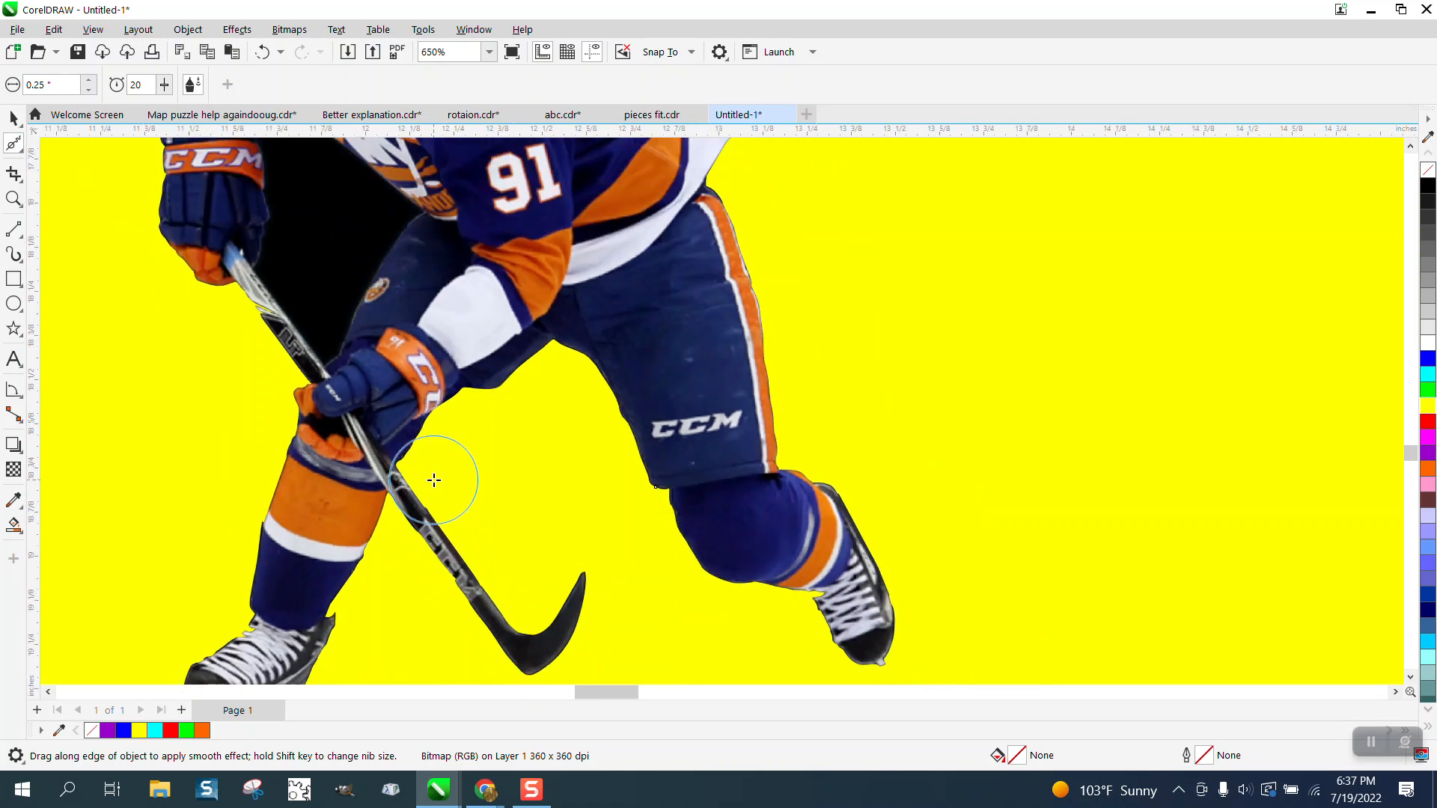
{"action": "left_click", "coordinate": [13, 199]}
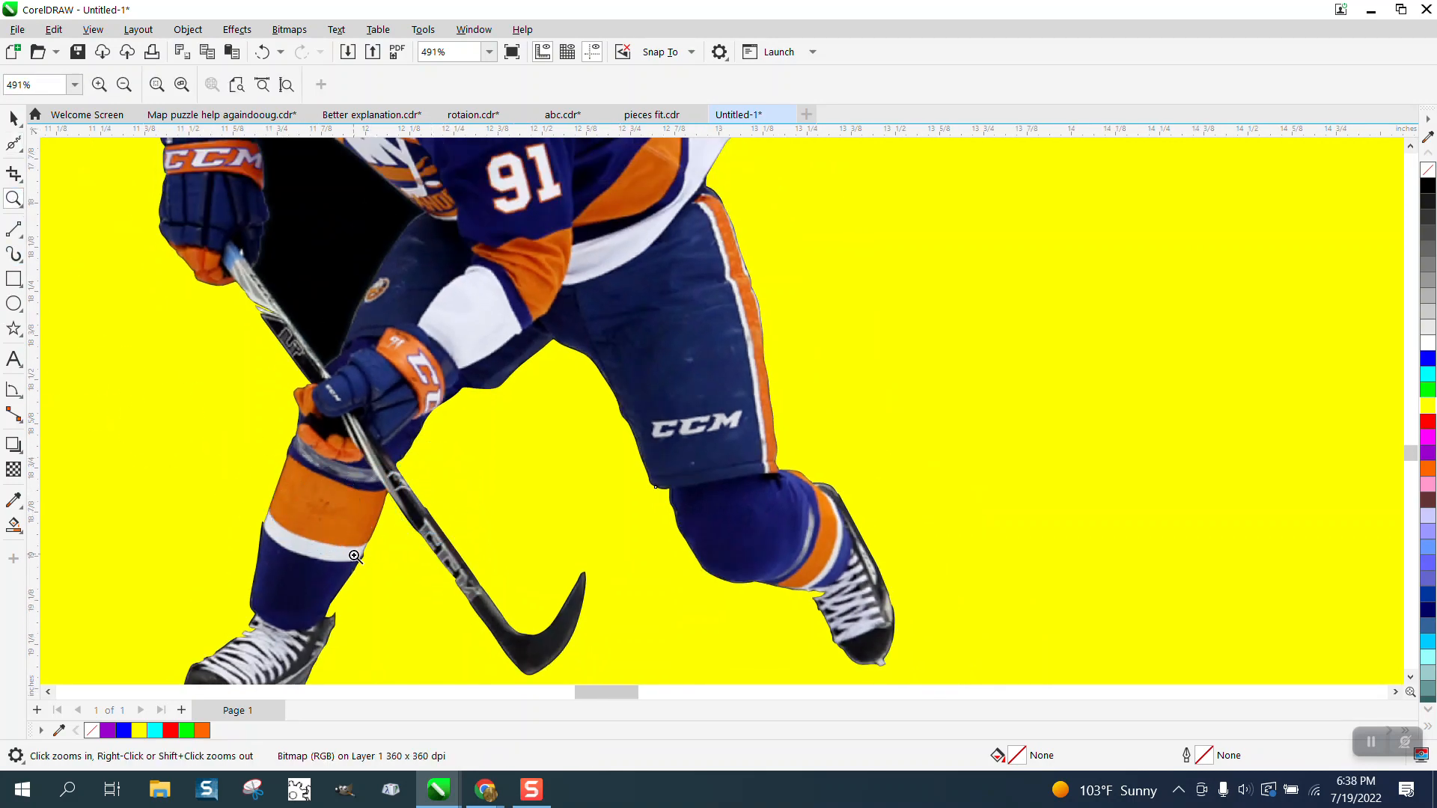
{"action": "left_click_drag", "start_coordinate": [466, 651], "coordinate": [465, 649]}
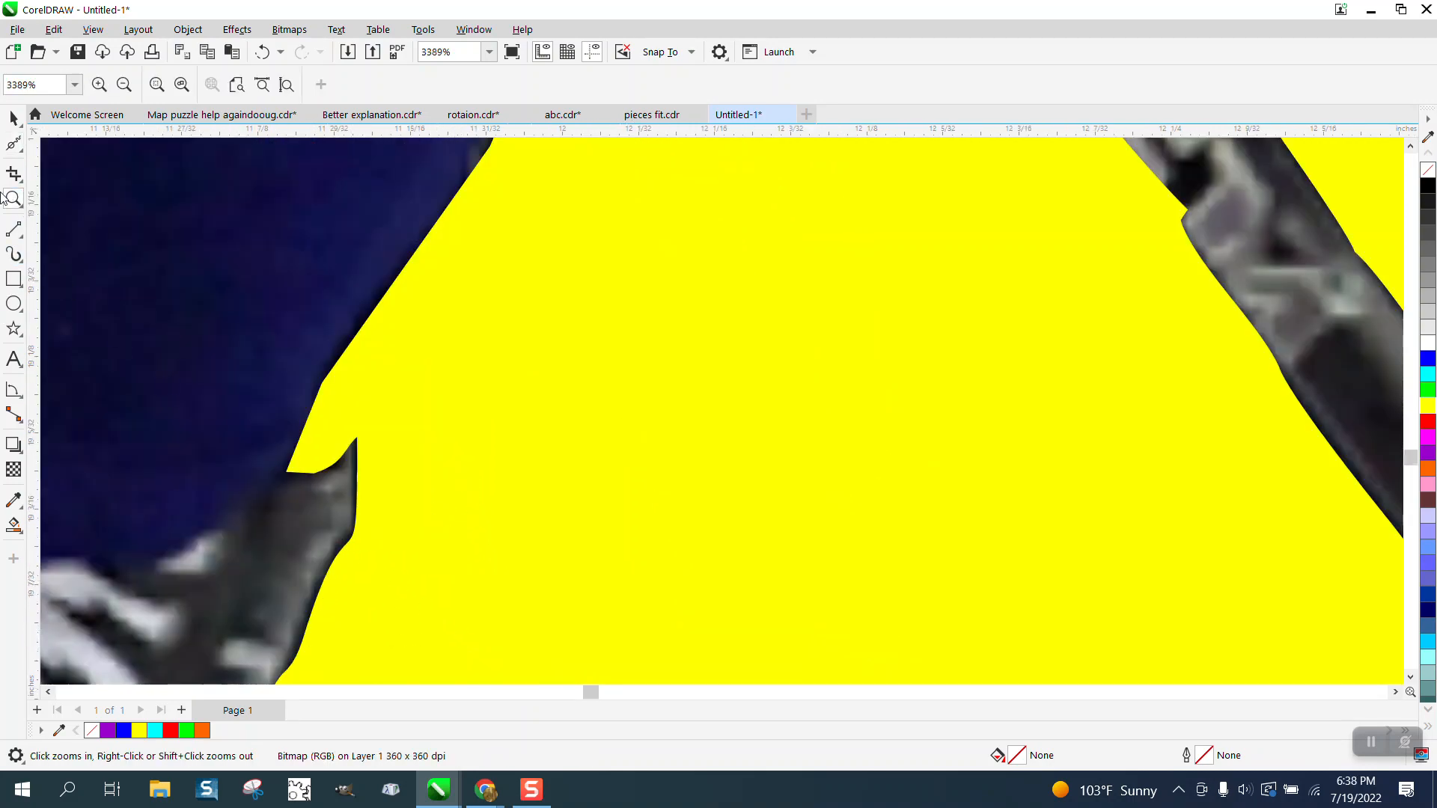
{"action": "left_click", "coordinate": [17, 146]}
{"action": "left_click", "coordinate": [21, 152]}
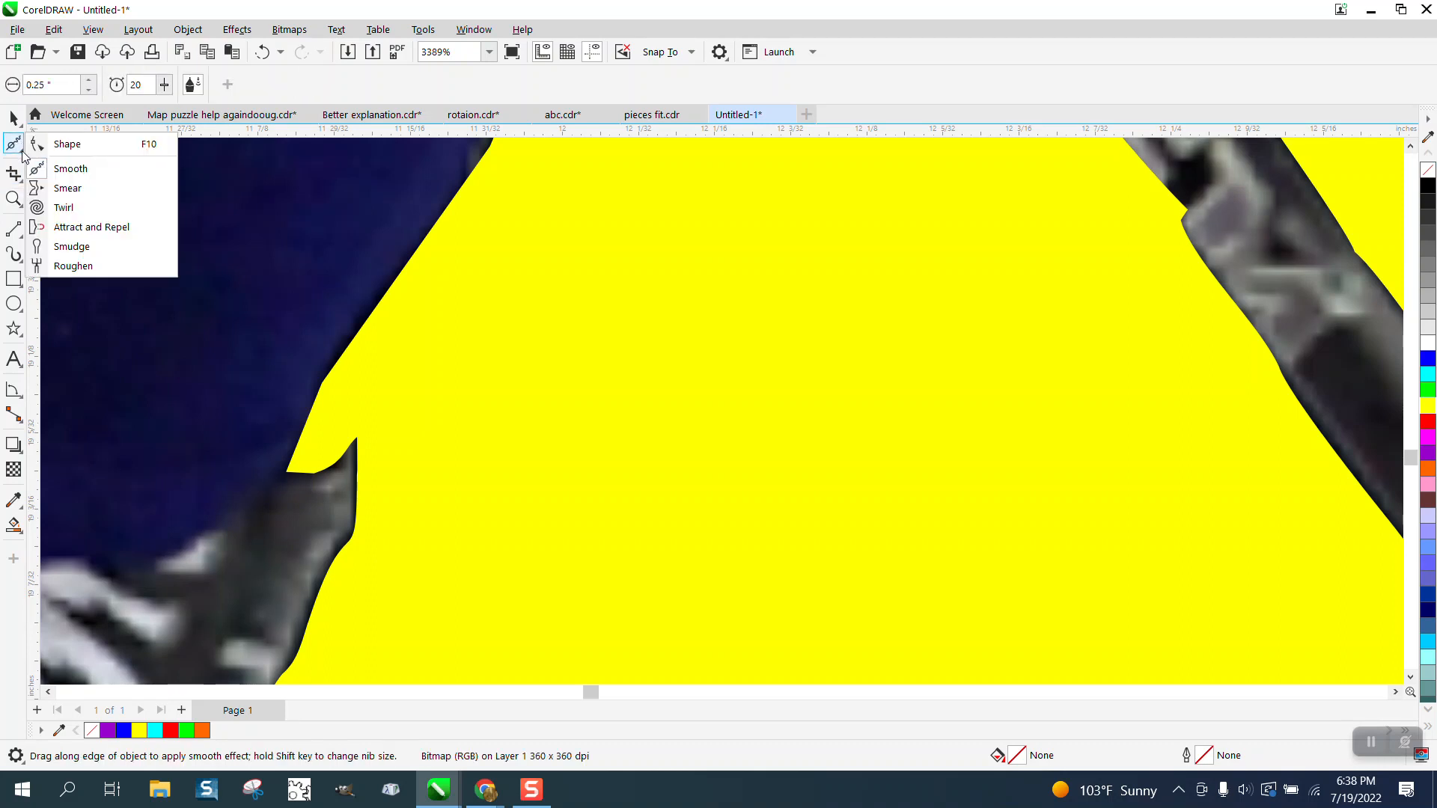
{"action": "left_click", "coordinate": [79, 169]}
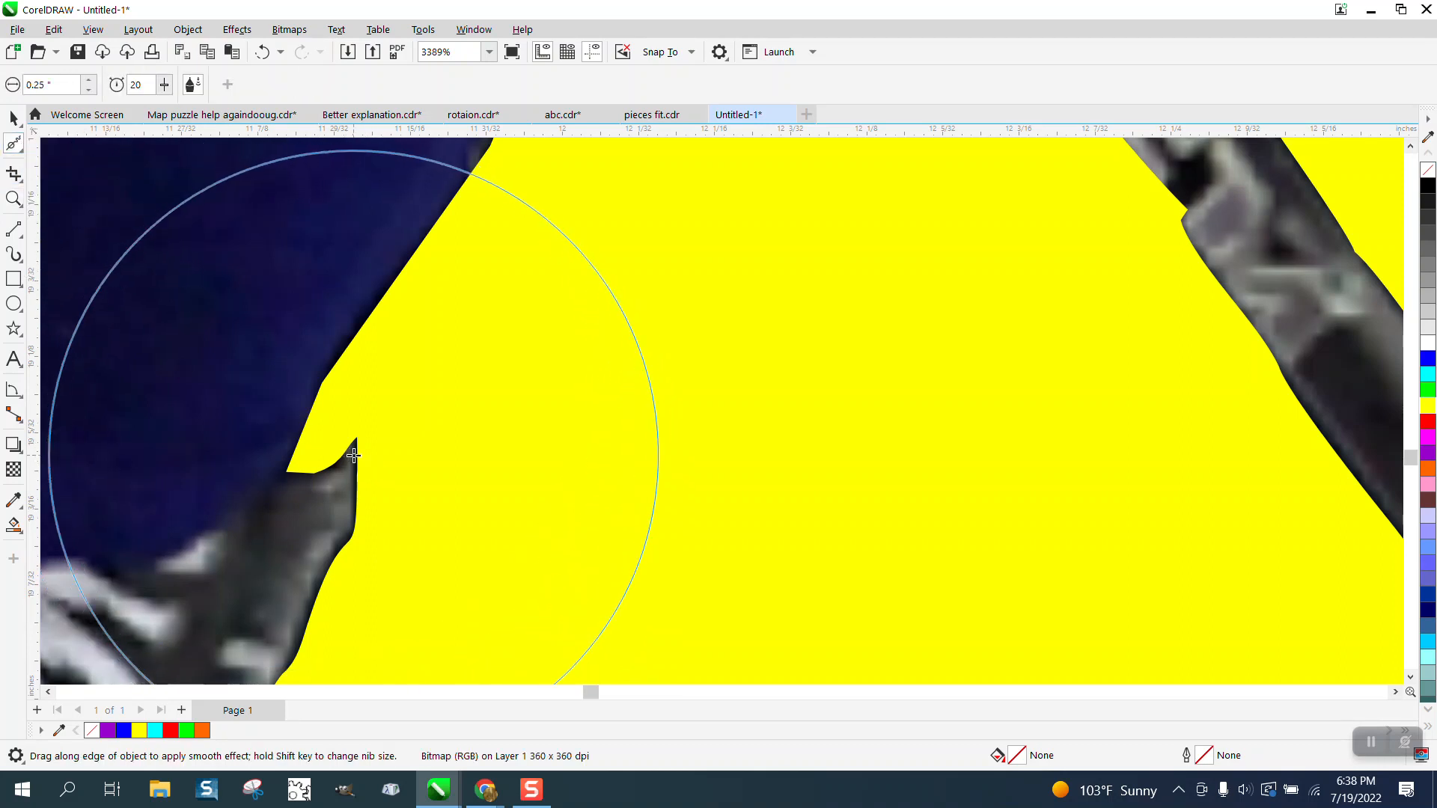
{"action": "left_click_drag", "start_coordinate": [355, 455], "coordinate": [344, 472]}
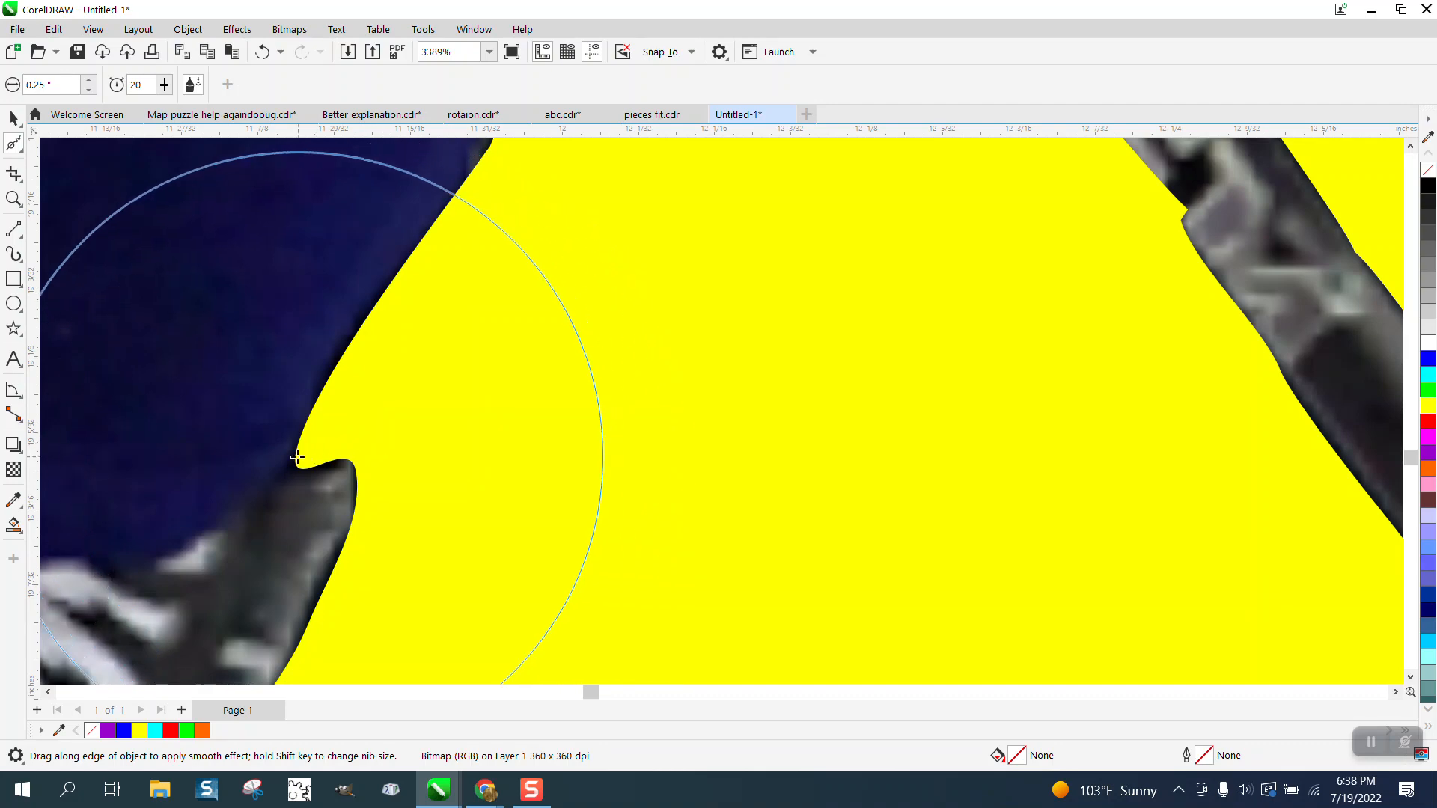
- Move the player cutout horizontally to about the middle of the yellow rectangle
{"action": "scroll", "coordinate": [456, 413], "scroll_direction": "down", "scroll_amount": 2}
{"action": "scroll", "coordinate": [456, 412], "scroll_direction": "down", "scroll_amount": 2}
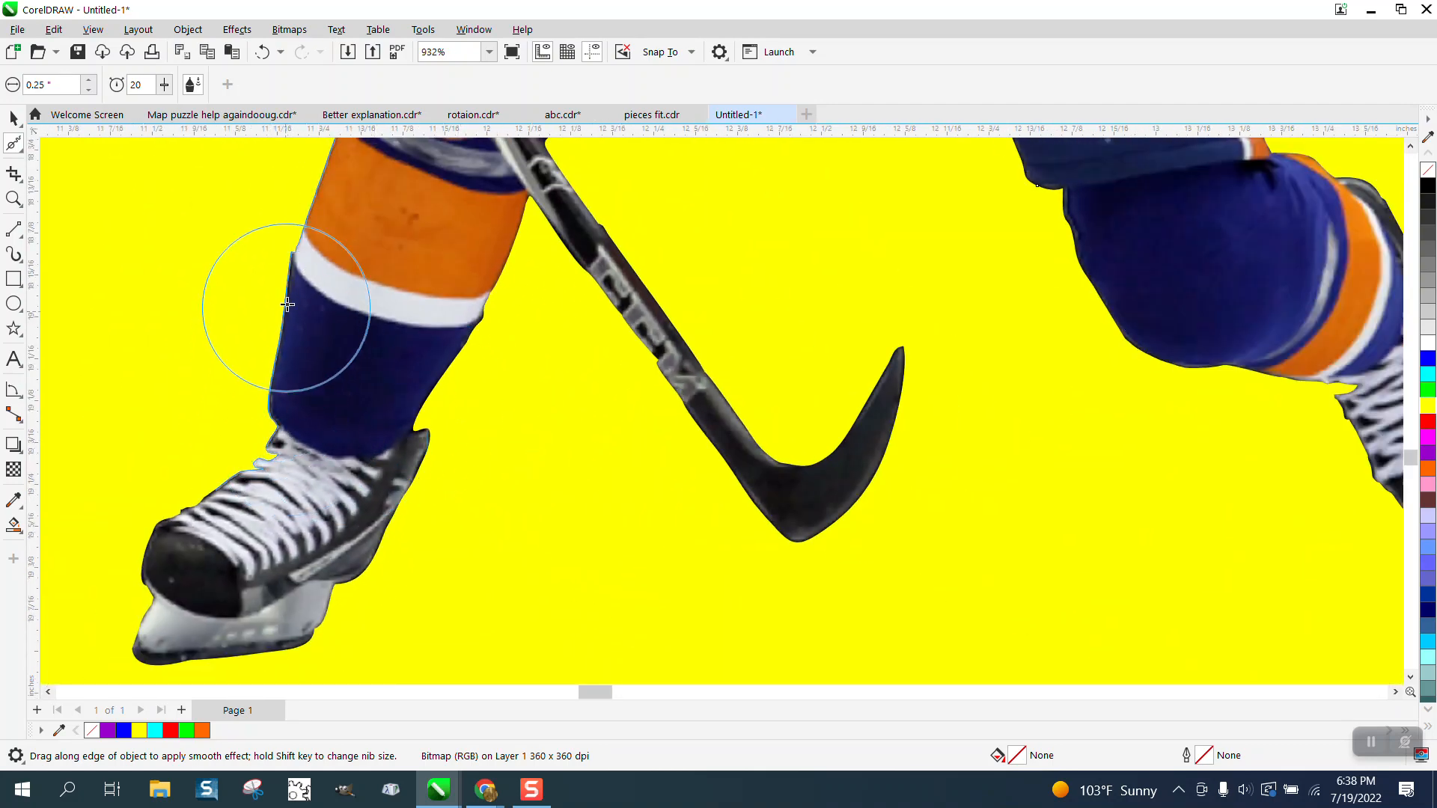
{"action": "left_click", "coordinate": [13, 118]}
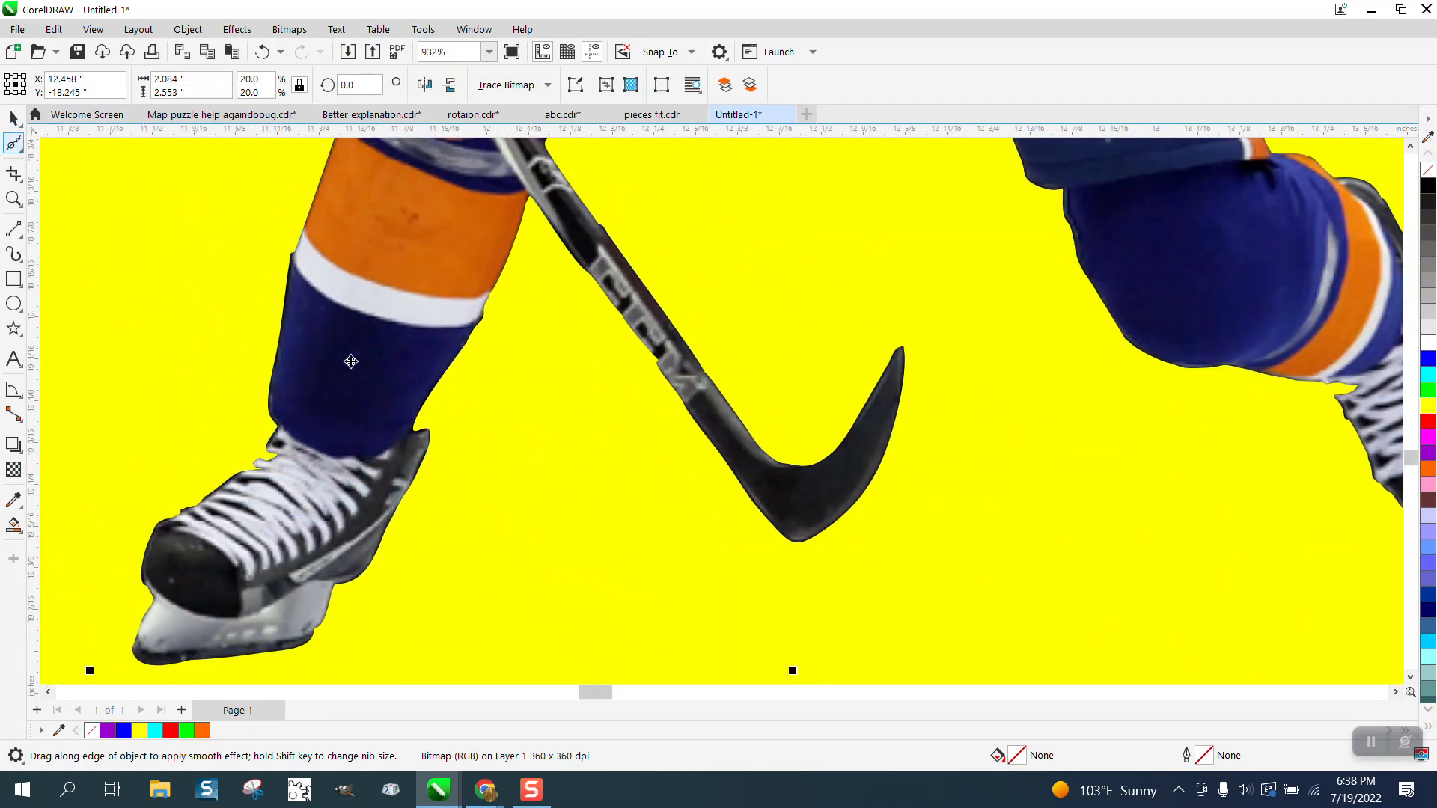
{"action": "scroll", "coordinate": [539, 442], "scroll_direction": "down", "scroll_amount": 8}
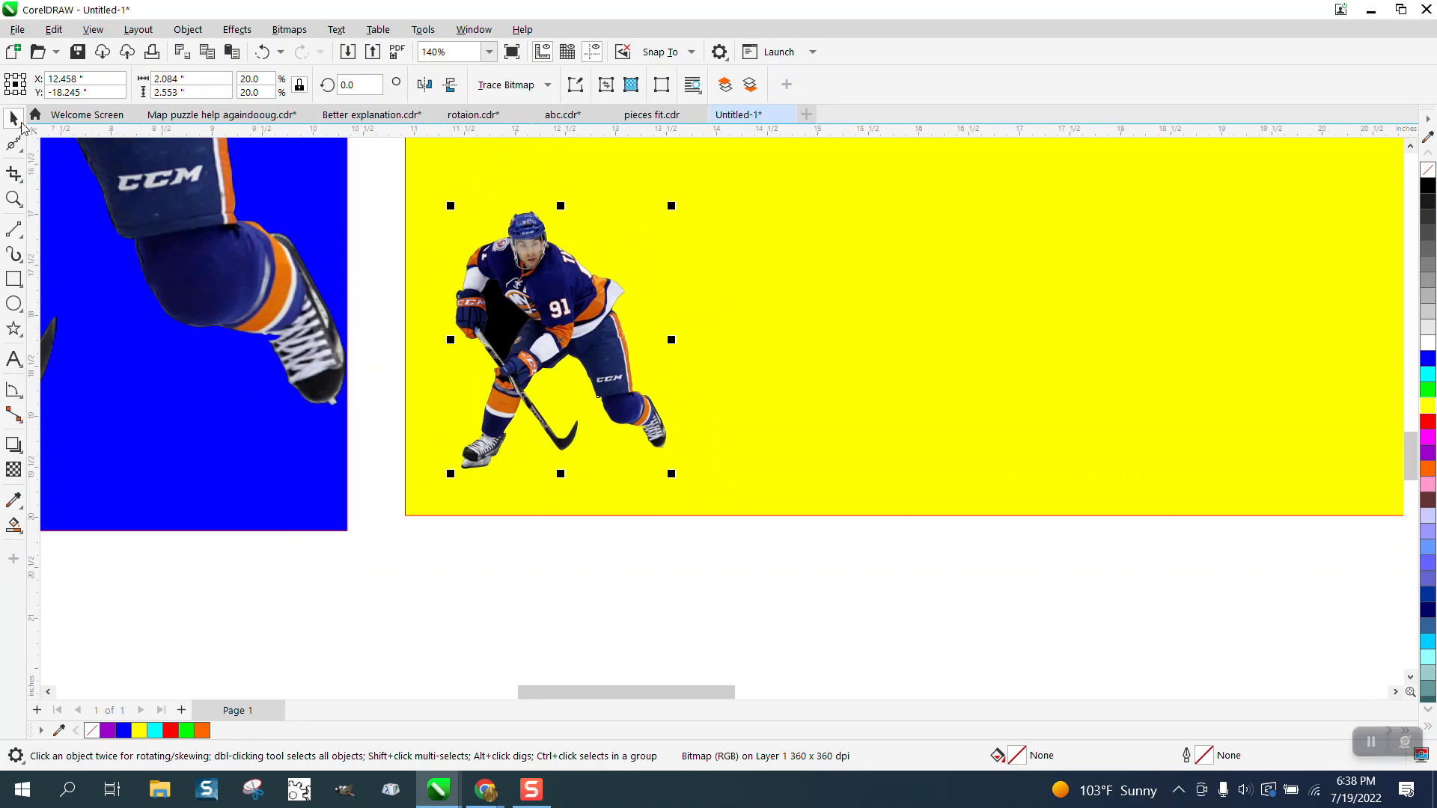
{"action": "left_click", "coordinate": [661, 578]}
{"action": "mouse_move", "coordinate": [583, 336]}
{"action": "left_mouse_down"}
{"action": "mouse_move", "coordinate": [955, 375]}
{"action": "mouse_move", "coordinate": [959, 324]}
{"action": "mouse_move", "coordinate": [933, 320]}
{"action": "left_mouse_up"}
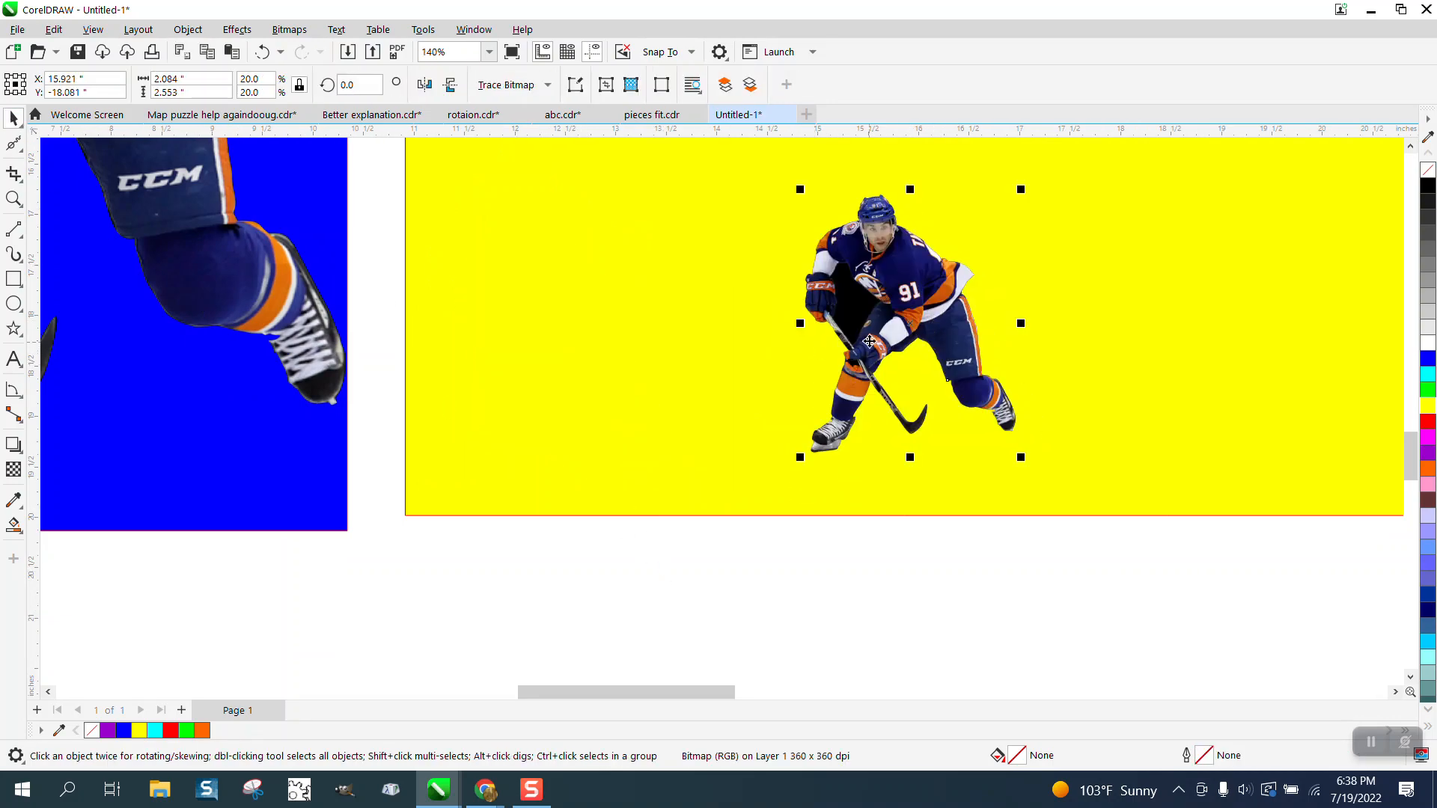
- Examine the black area enclosed by the player's arm and stick in the GREG design and in the cutout on yellow
{"action": "scroll", "coordinate": [873, 342], "scroll_direction": "down", "scroll_amount": 4}
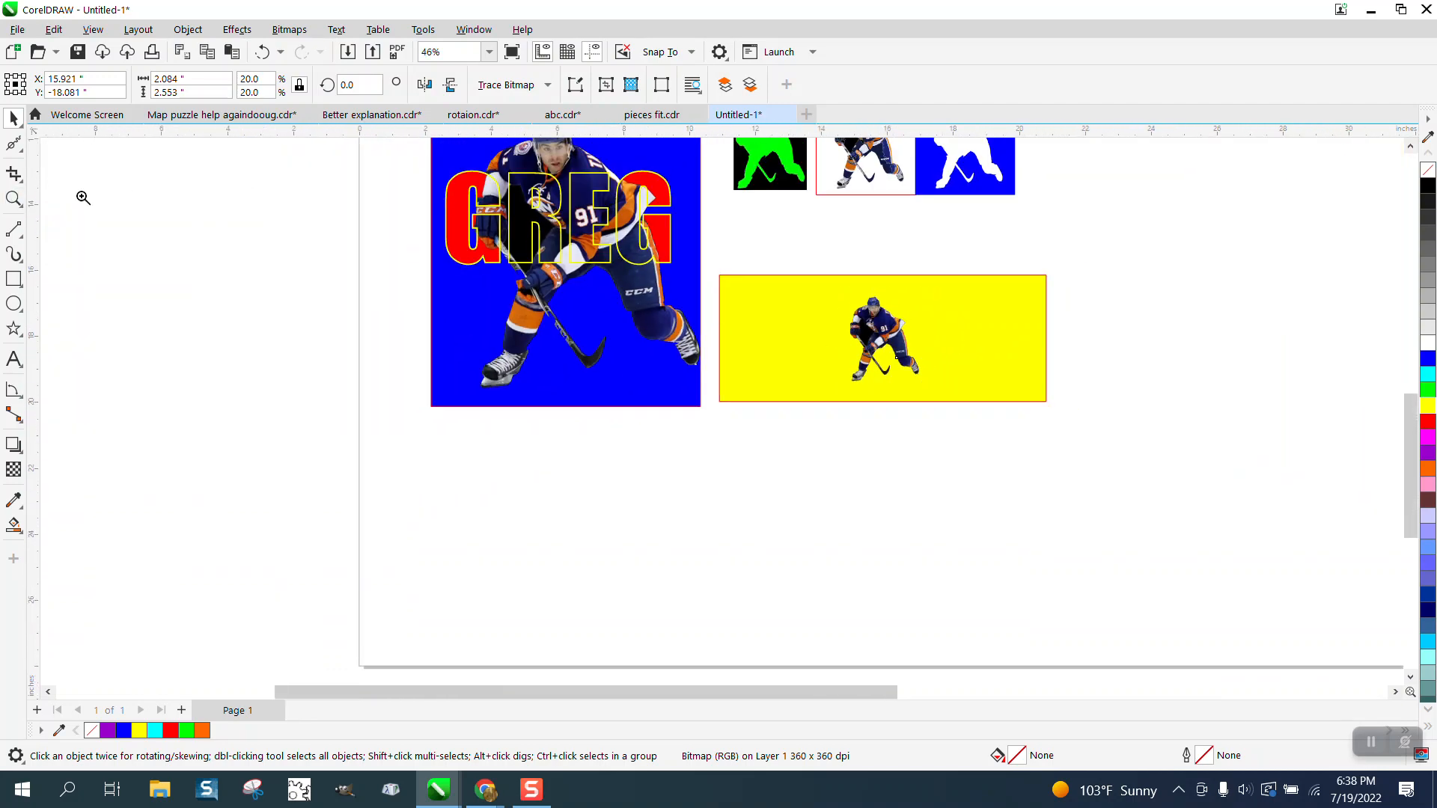
{"action": "key", "text": "z"}
{"action": "left_click_drag", "start_coordinate": [803, 302], "coordinate": [803, 302]}
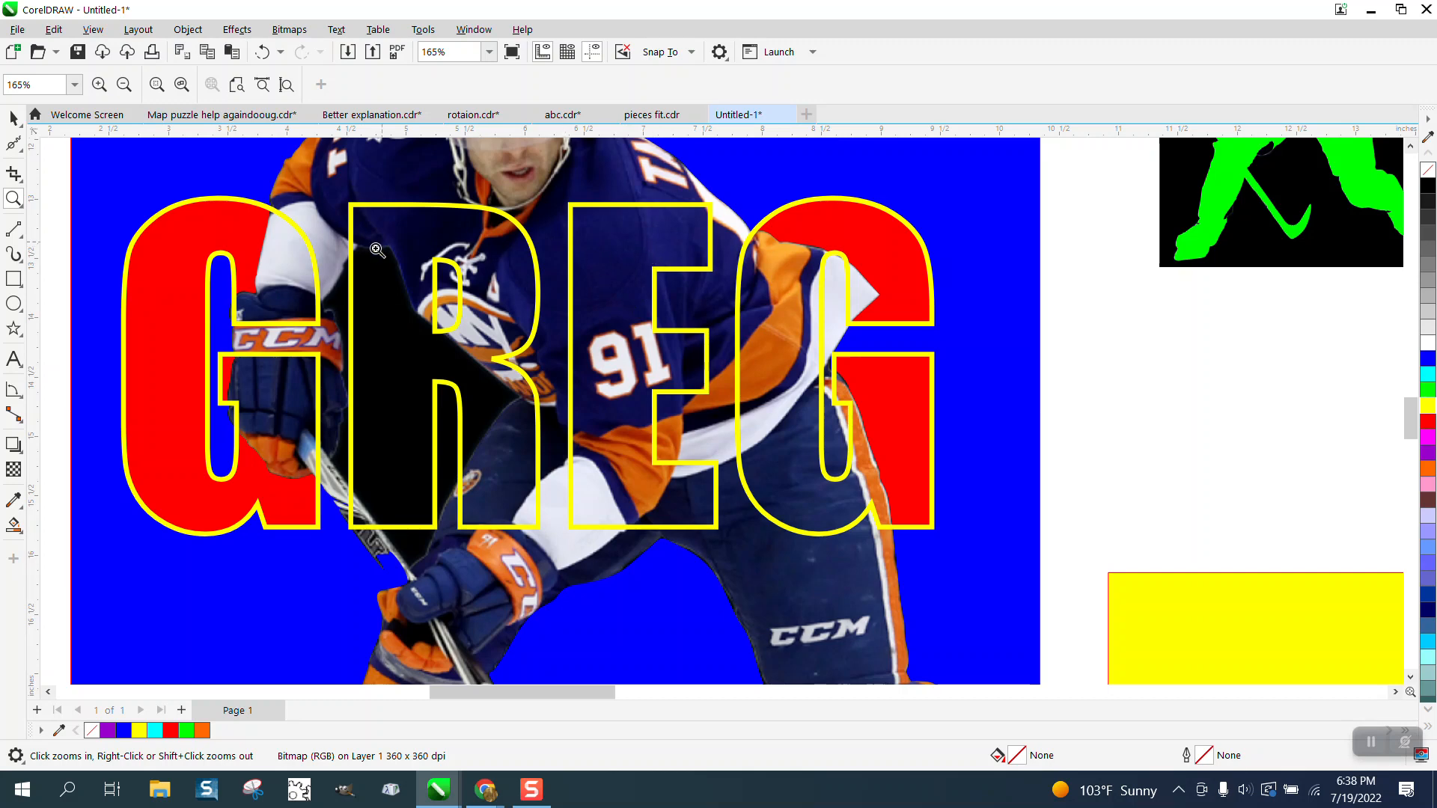
{"action": "scroll", "coordinate": [751, 388], "scroll_direction": "down", "scroll_amount": 4}
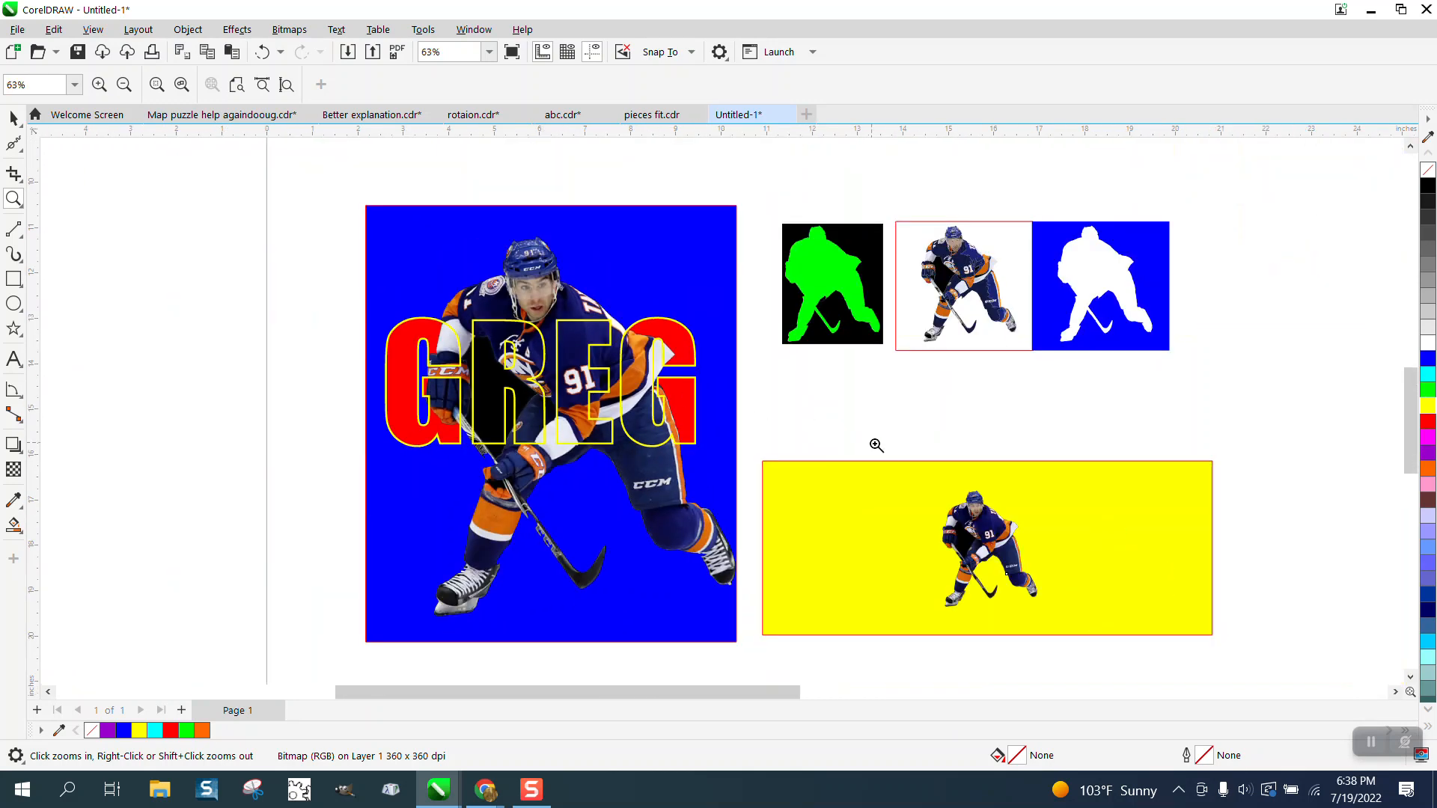
{"action": "left_click_drag", "start_coordinate": [1116, 641], "coordinate": [1116, 640]}
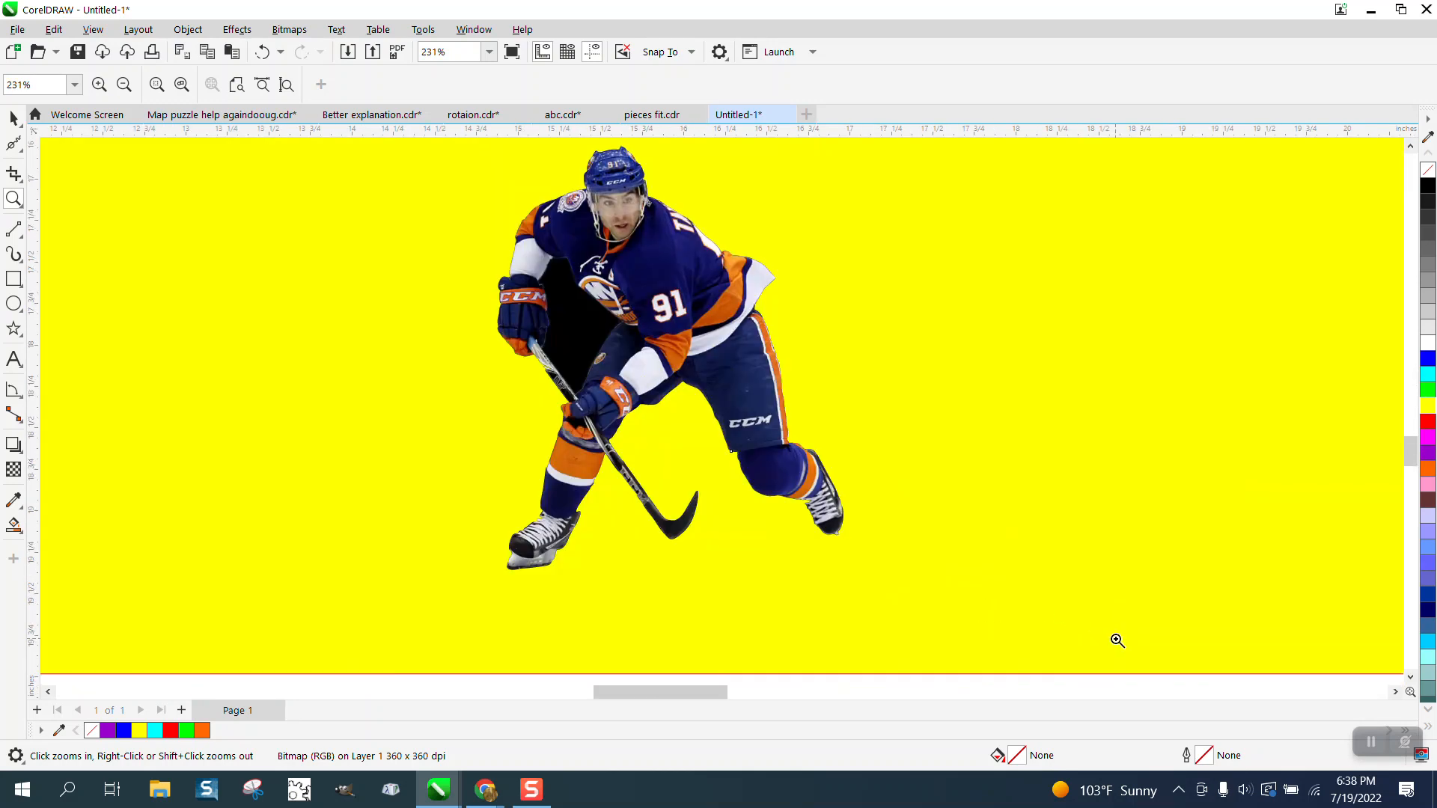